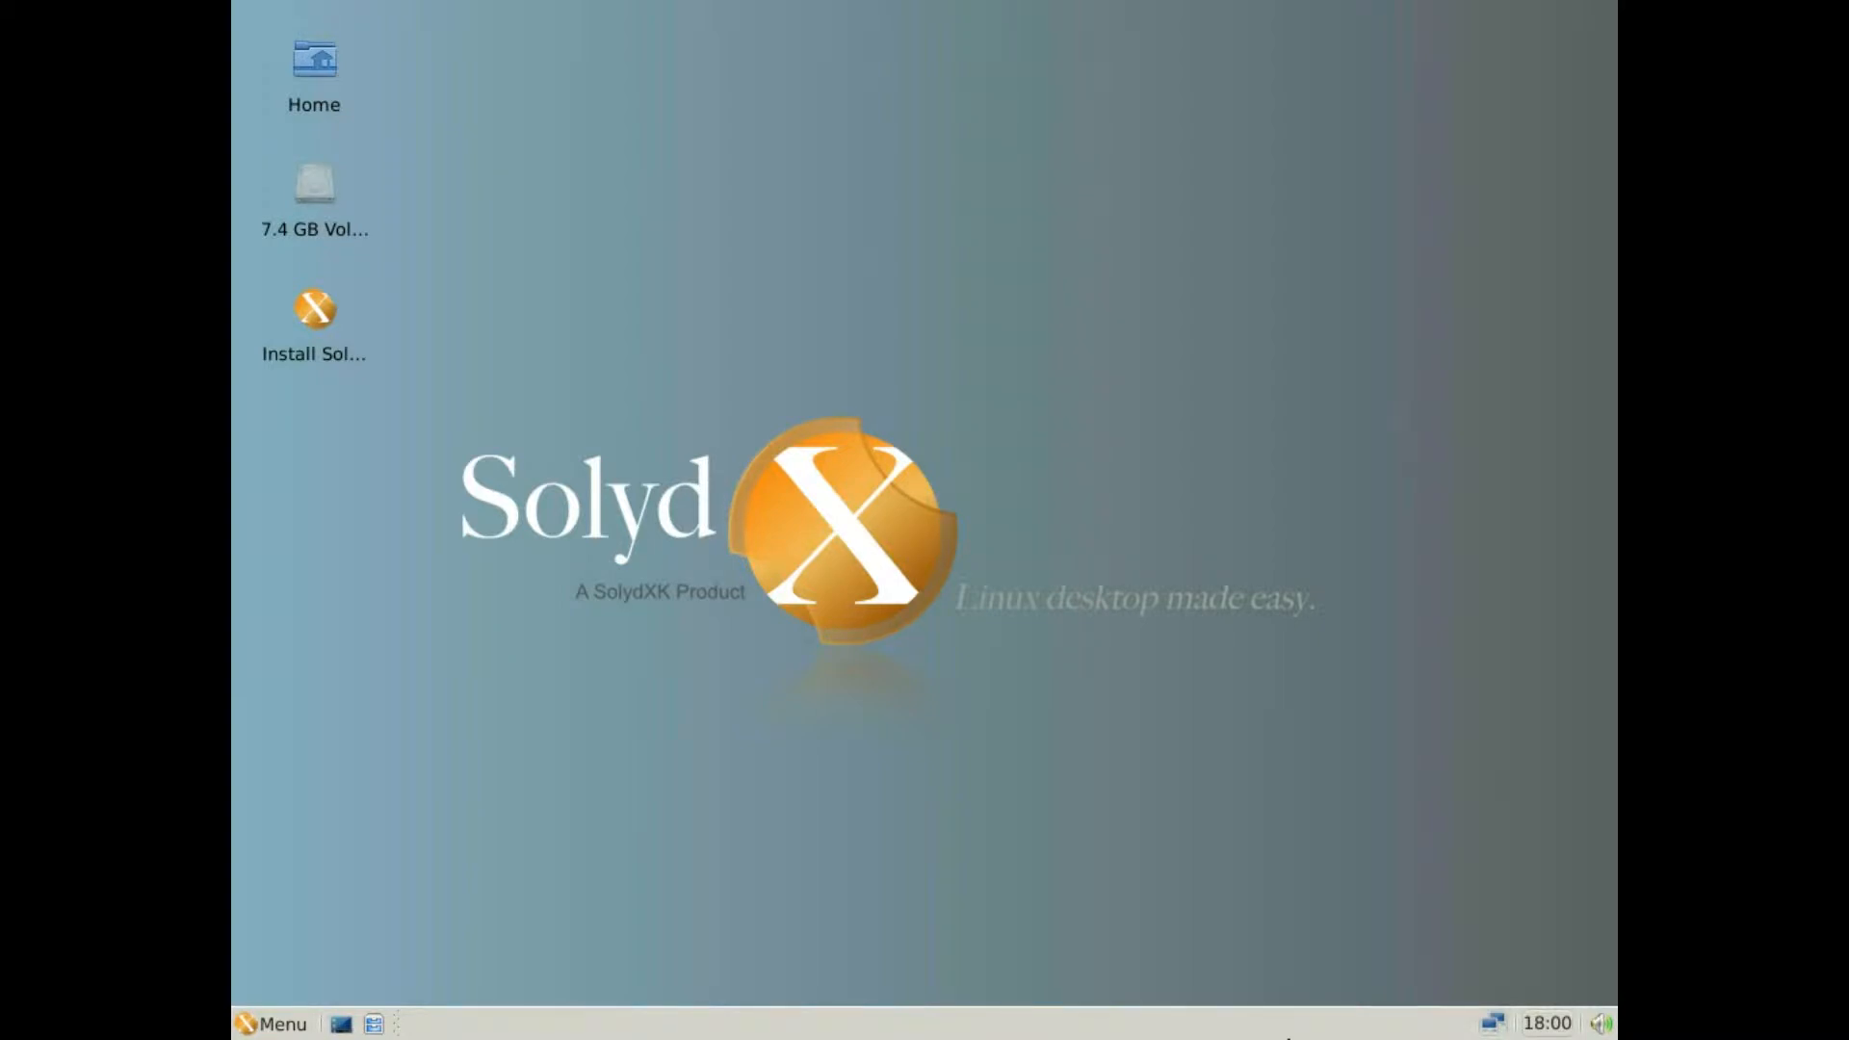
- Show the active network connection's information and move its window aside to free up desktop space
{"action": "right_click", "coordinate": [1494, 1024]}
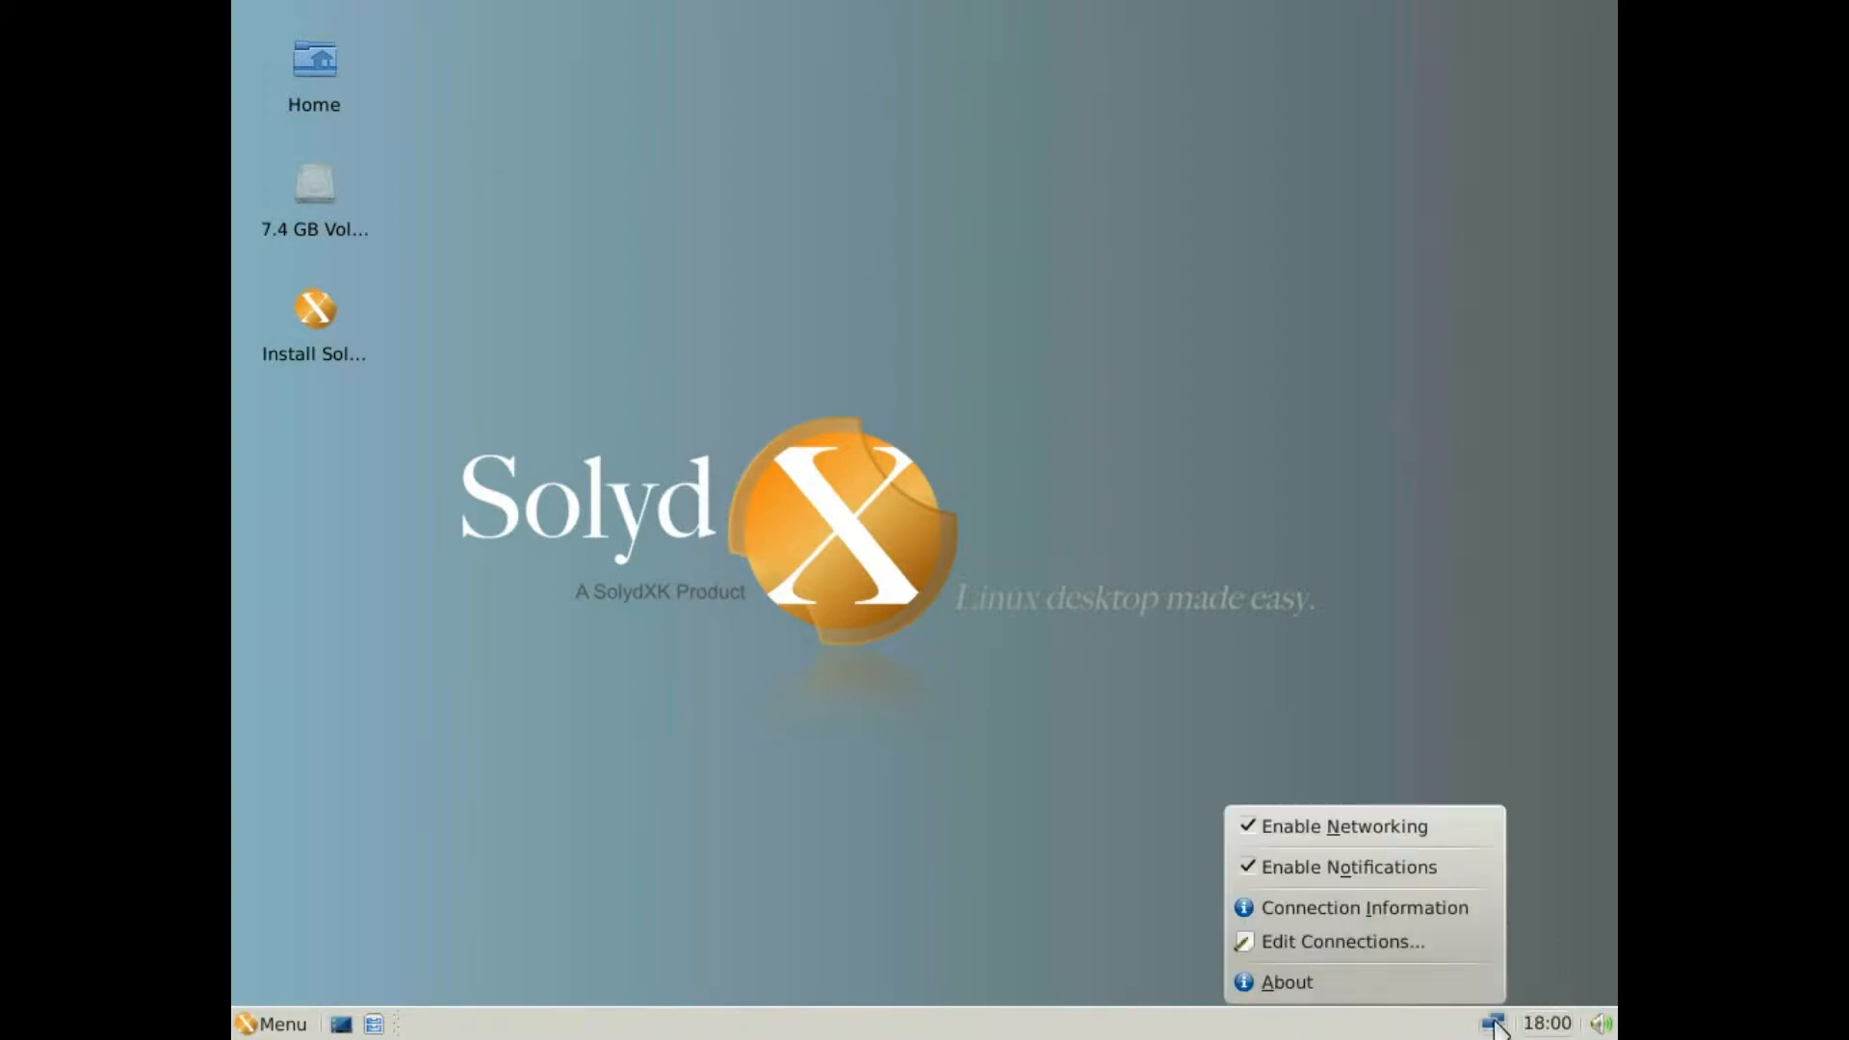
{"action": "left_click", "coordinate": [1473, 922]}
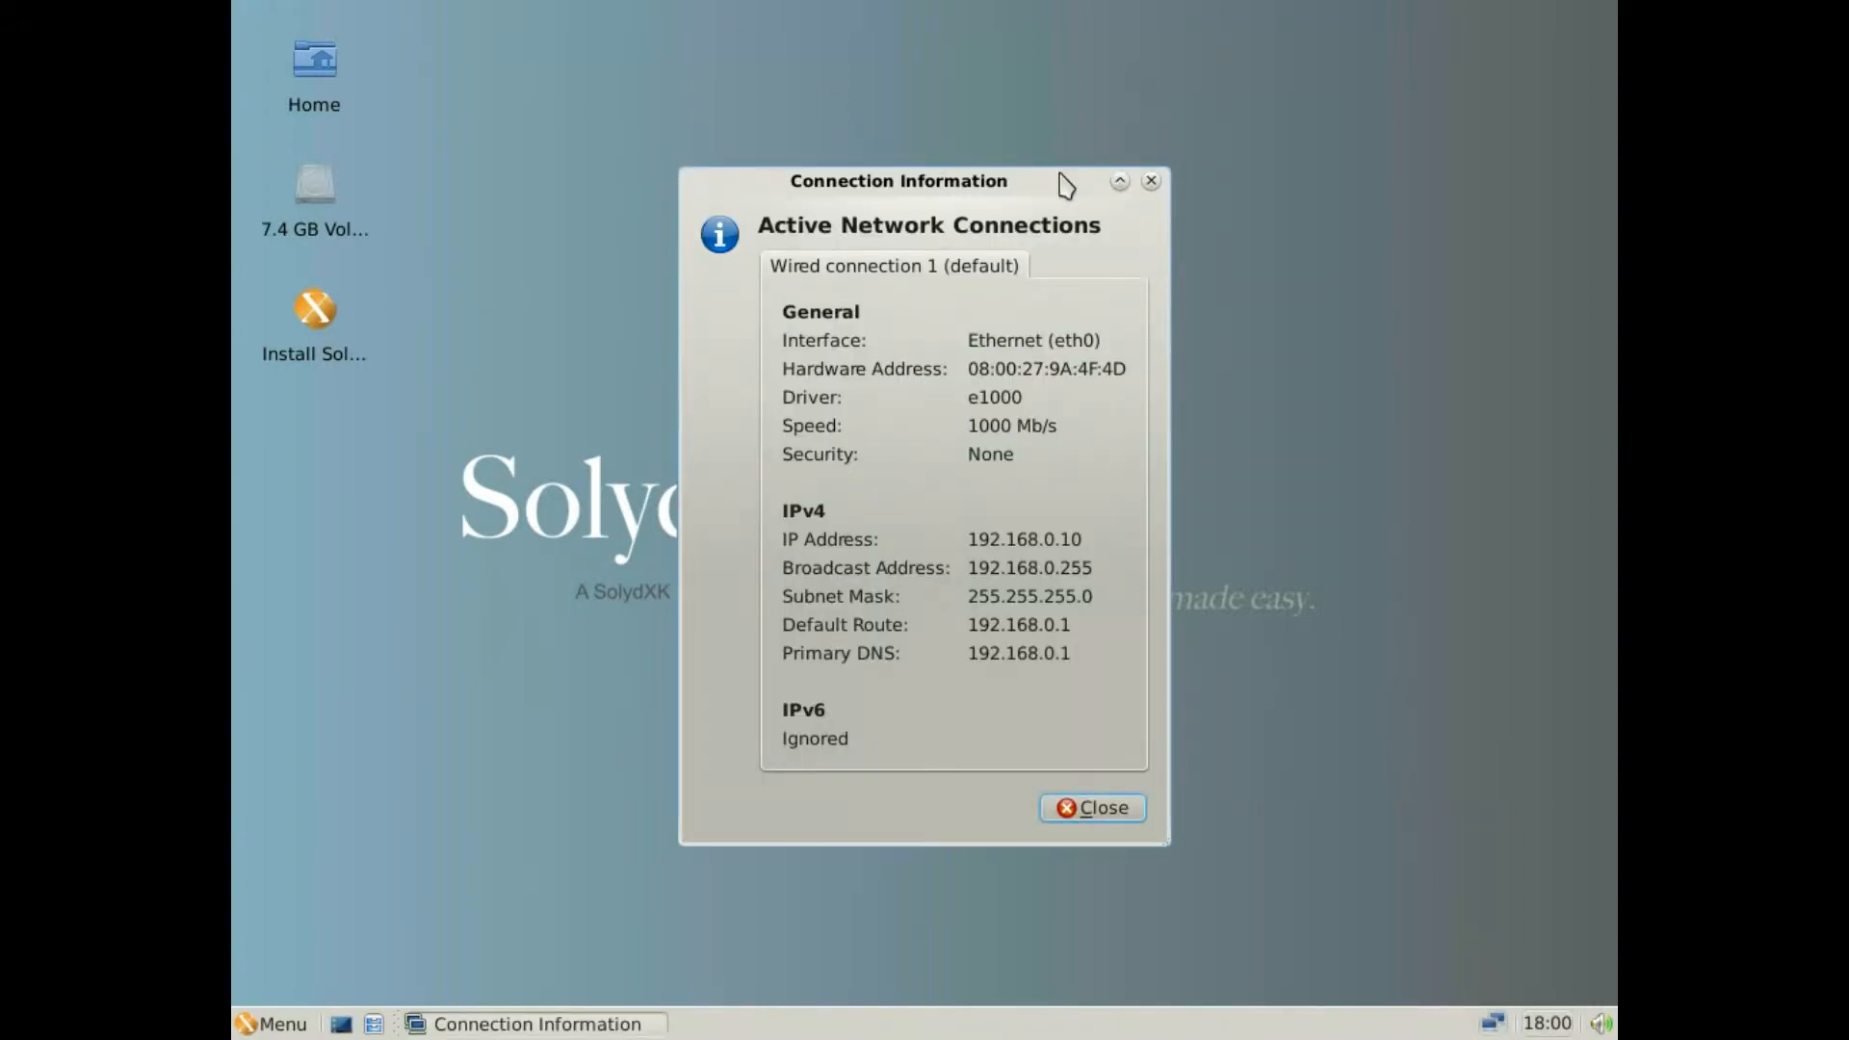
{"action": "left_click_drag", "start_coordinate": [1061, 181], "coordinate": [669, 155]}
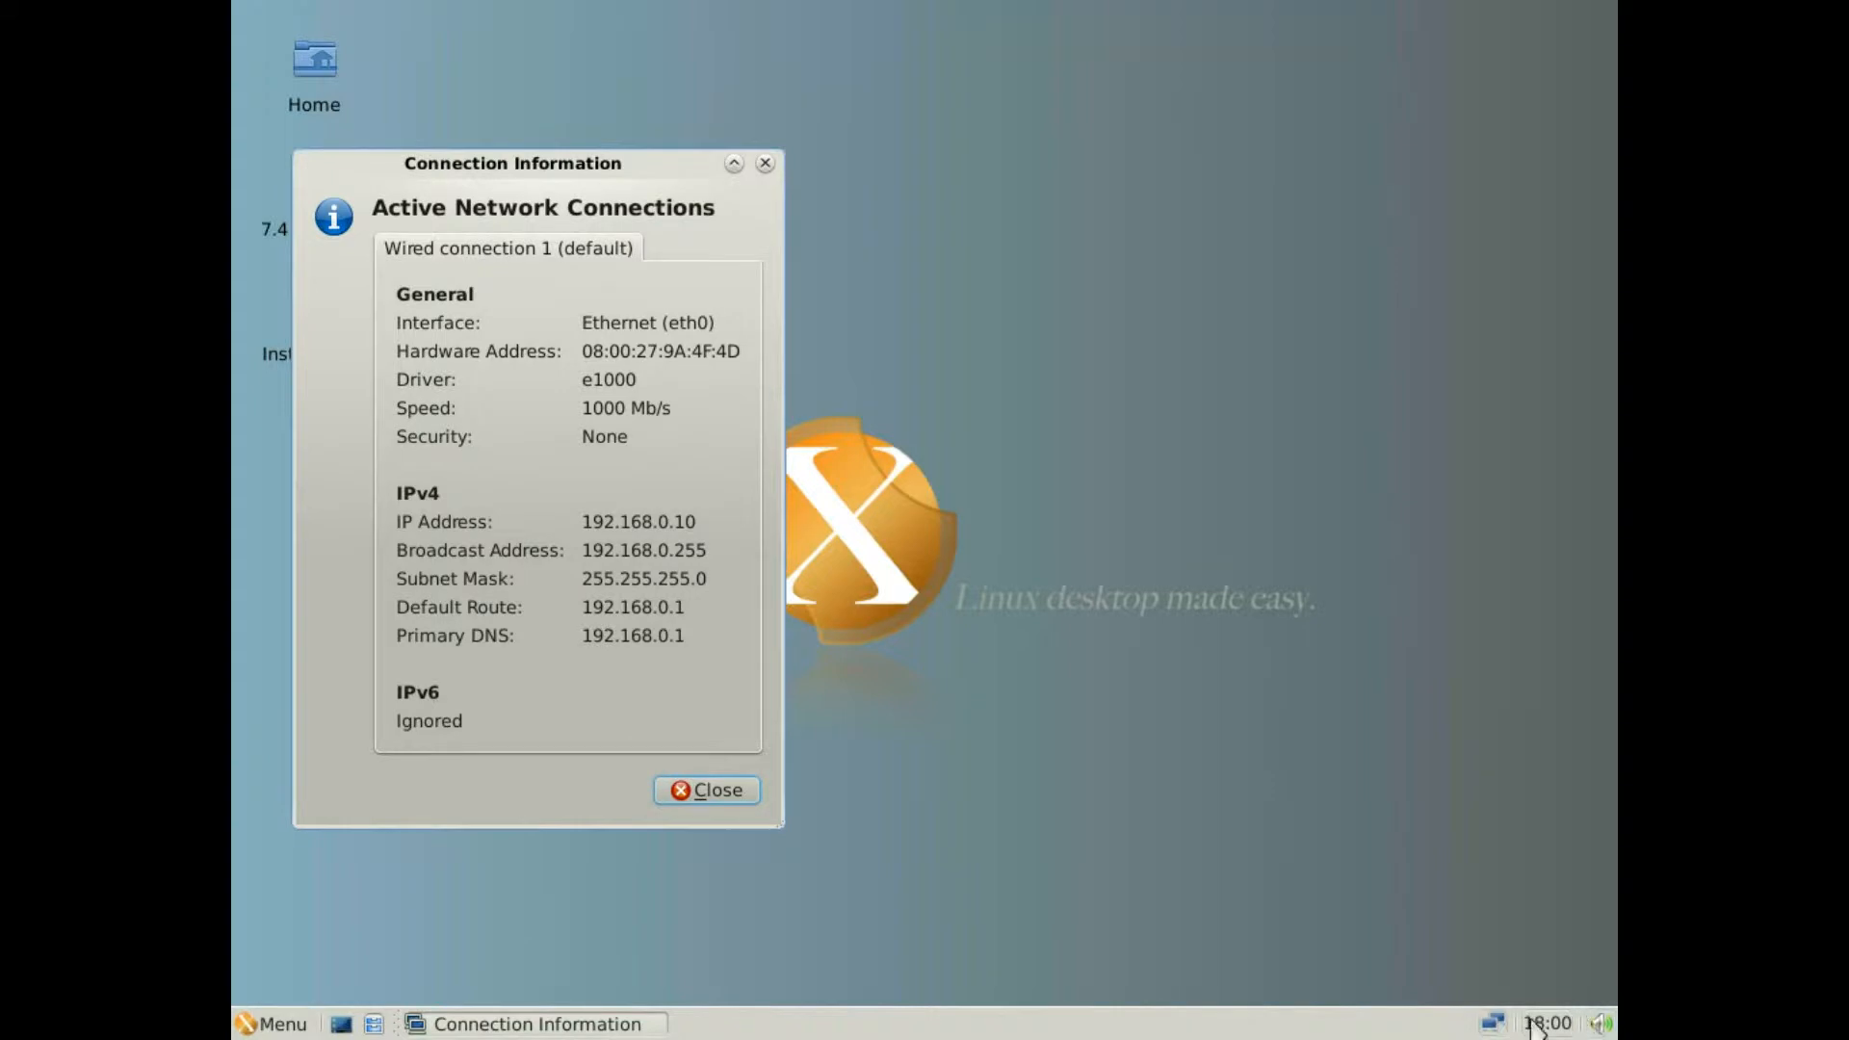
- Open Wired connection 1 for editing from the network connections list and place the editor beside the connection information
{"action": "left_click", "coordinate": [1491, 1024]}
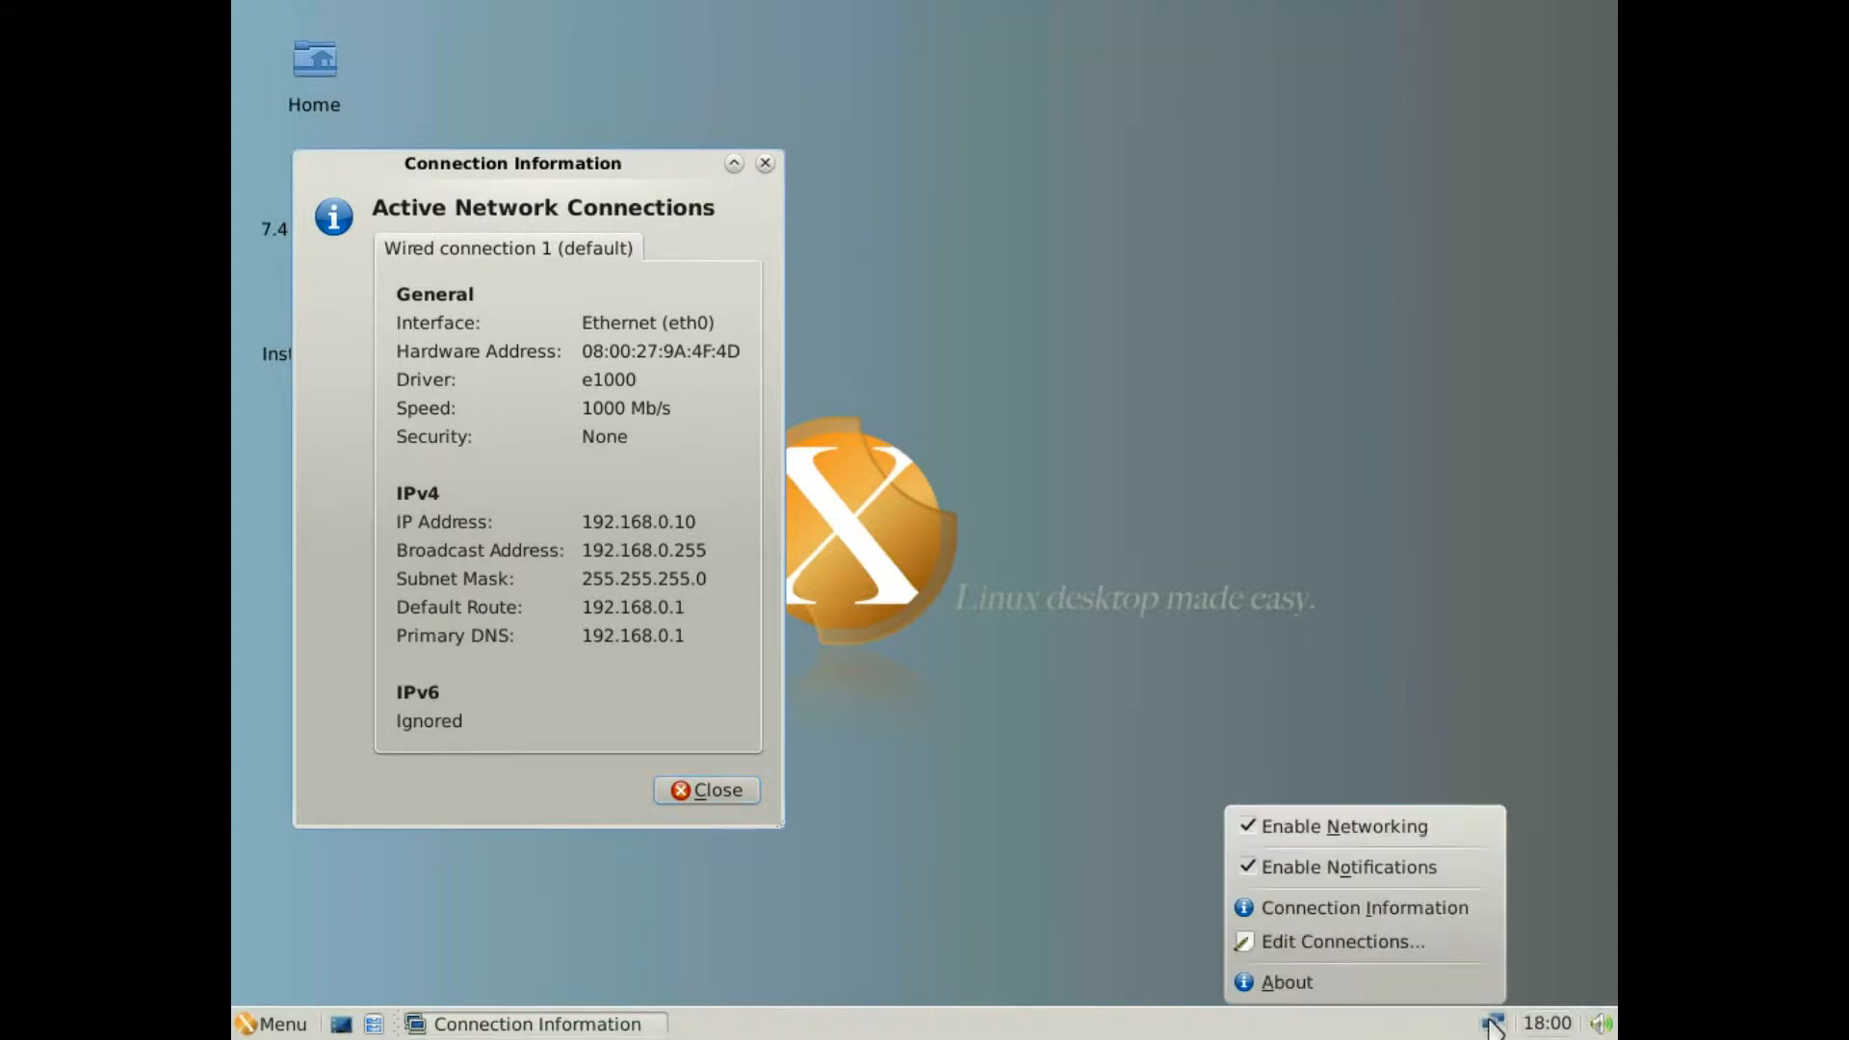
{"action": "left_click", "coordinate": [1425, 947]}
{"action": "left_click_drag", "start_coordinate": [812, 317], "coordinate": [976, 178]}
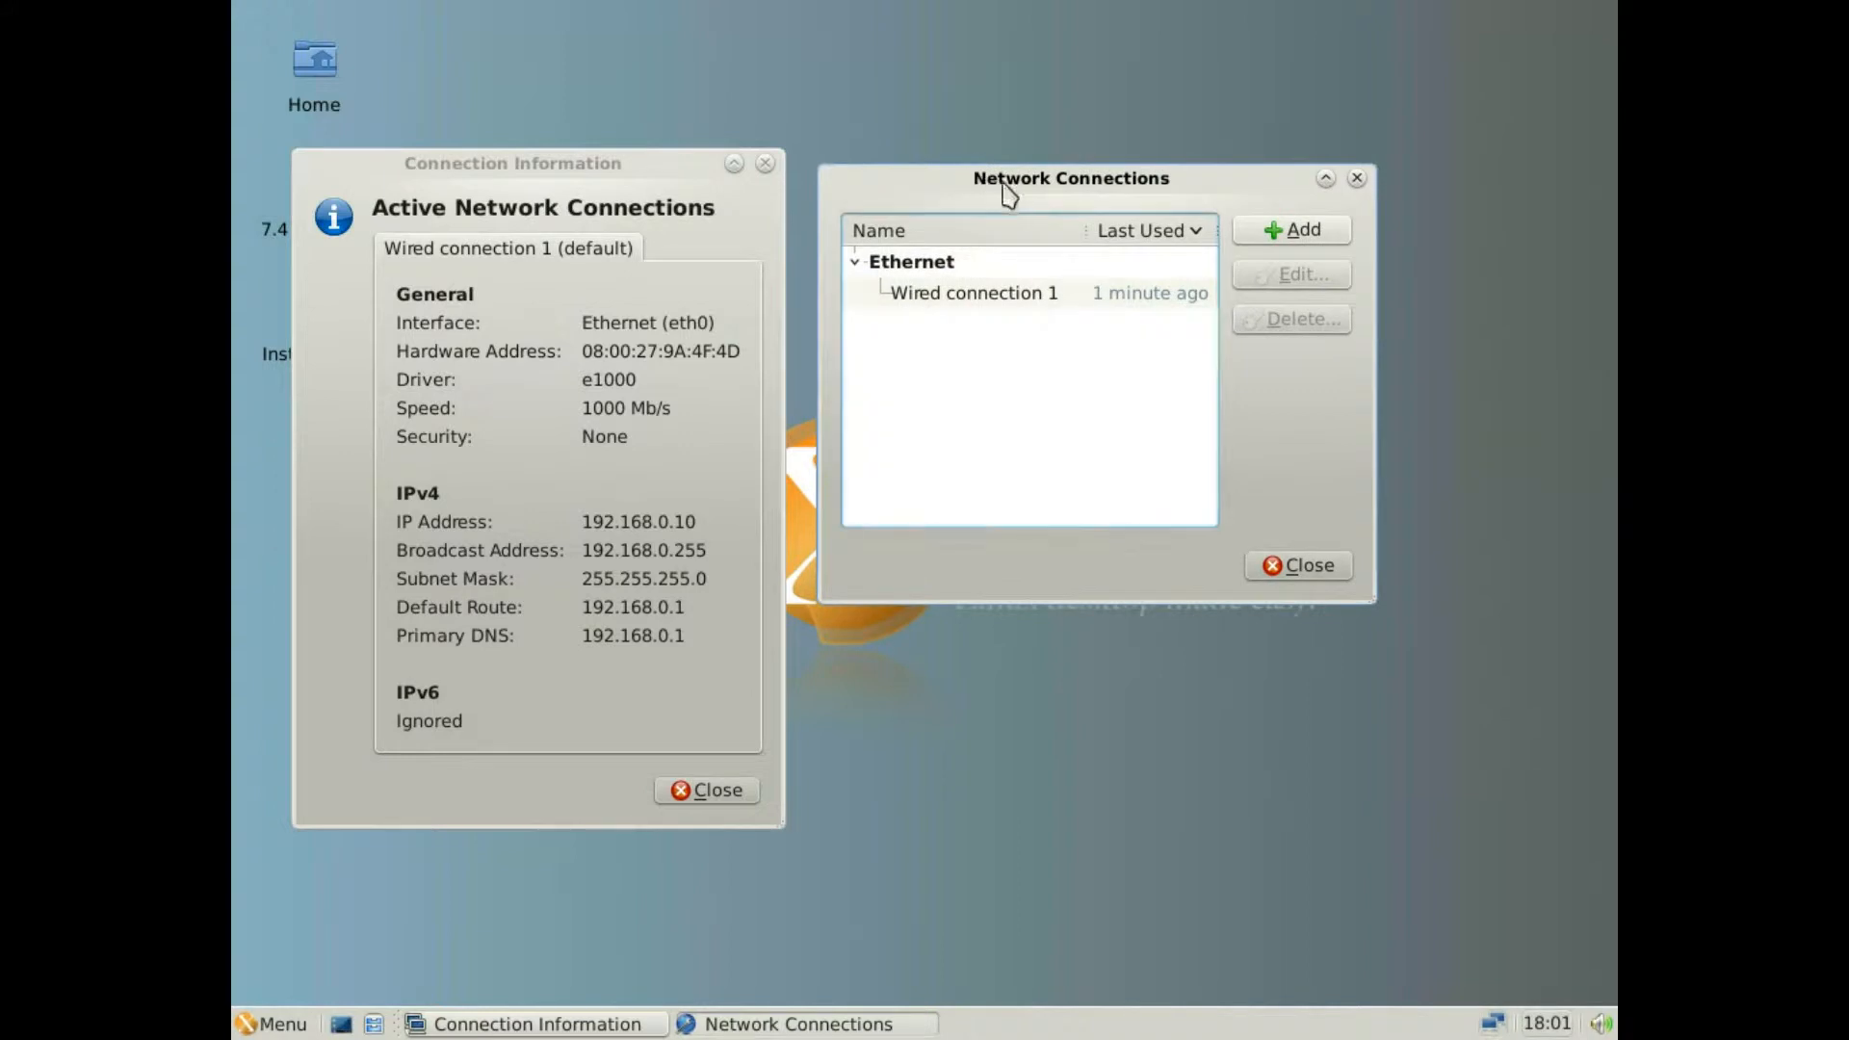
{"action": "left_click", "coordinate": [1036, 304]}
{"action": "left_click", "coordinate": [1255, 277]}
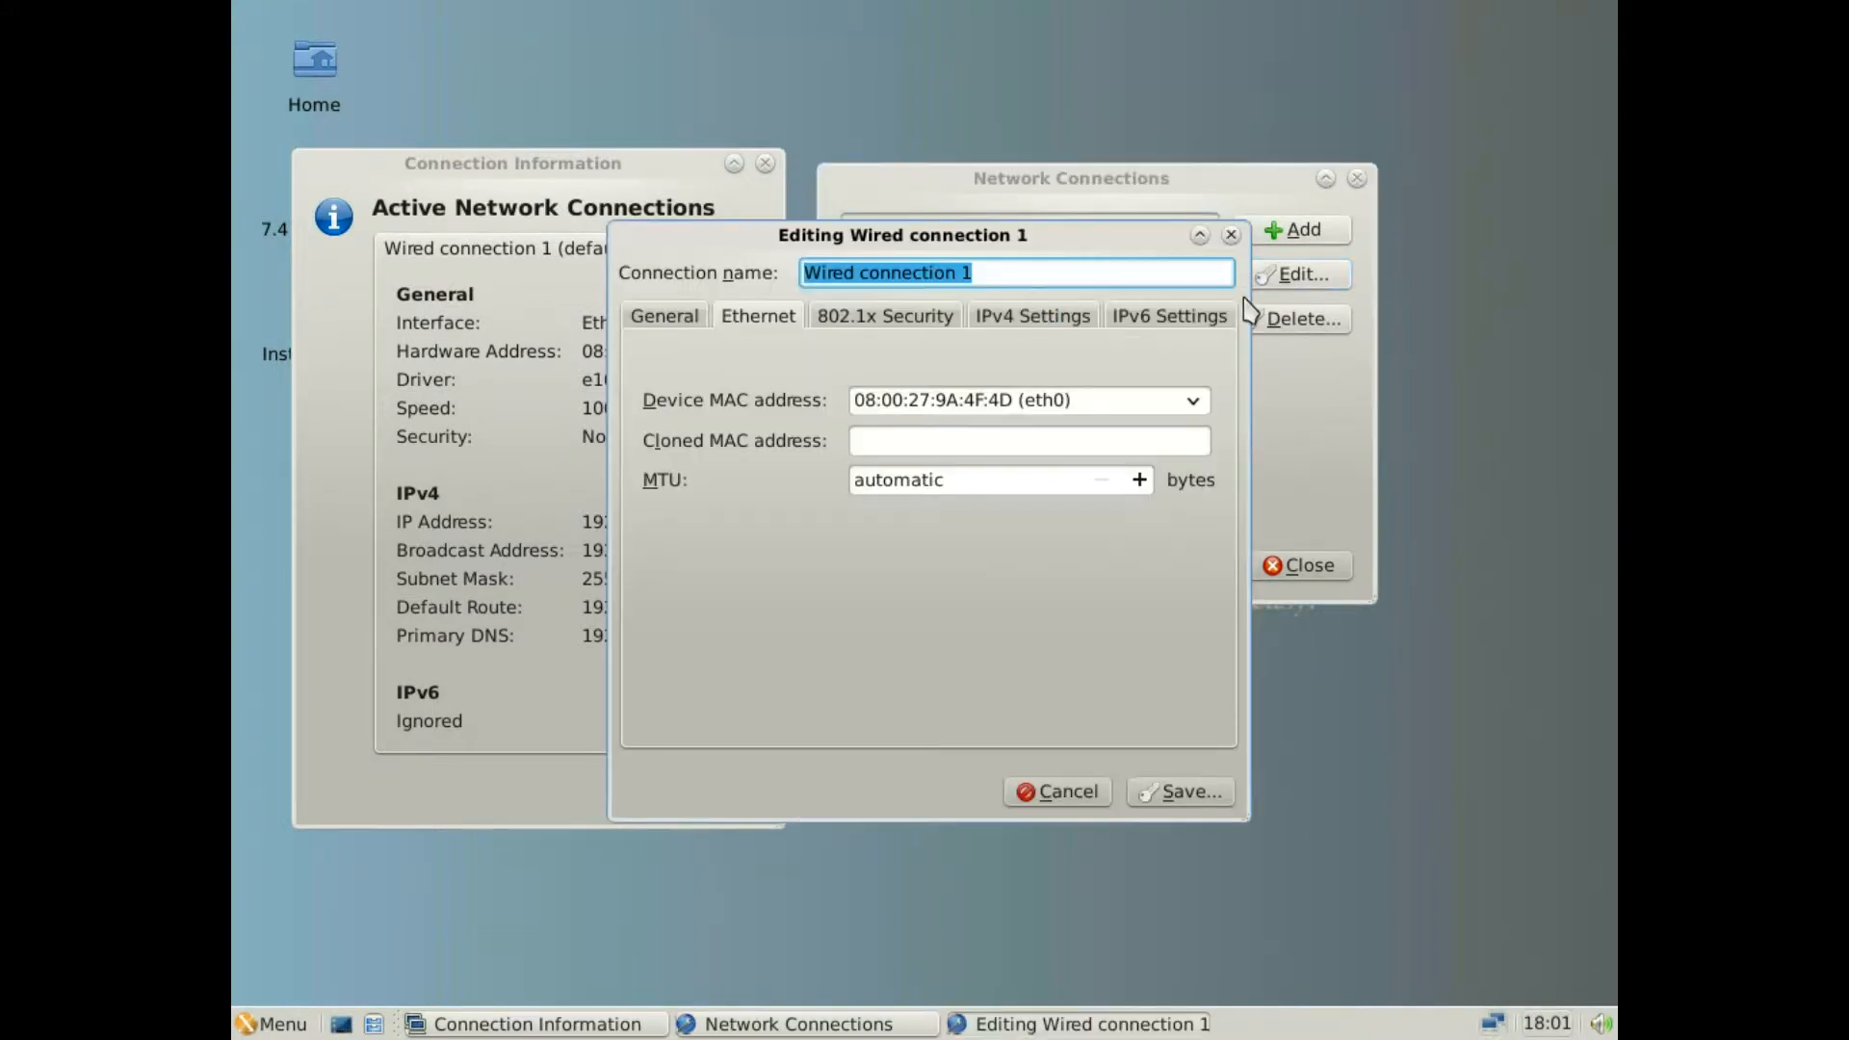
{"action": "left_click_drag", "start_coordinate": [884, 229], "coordinate": [1078, 283]}
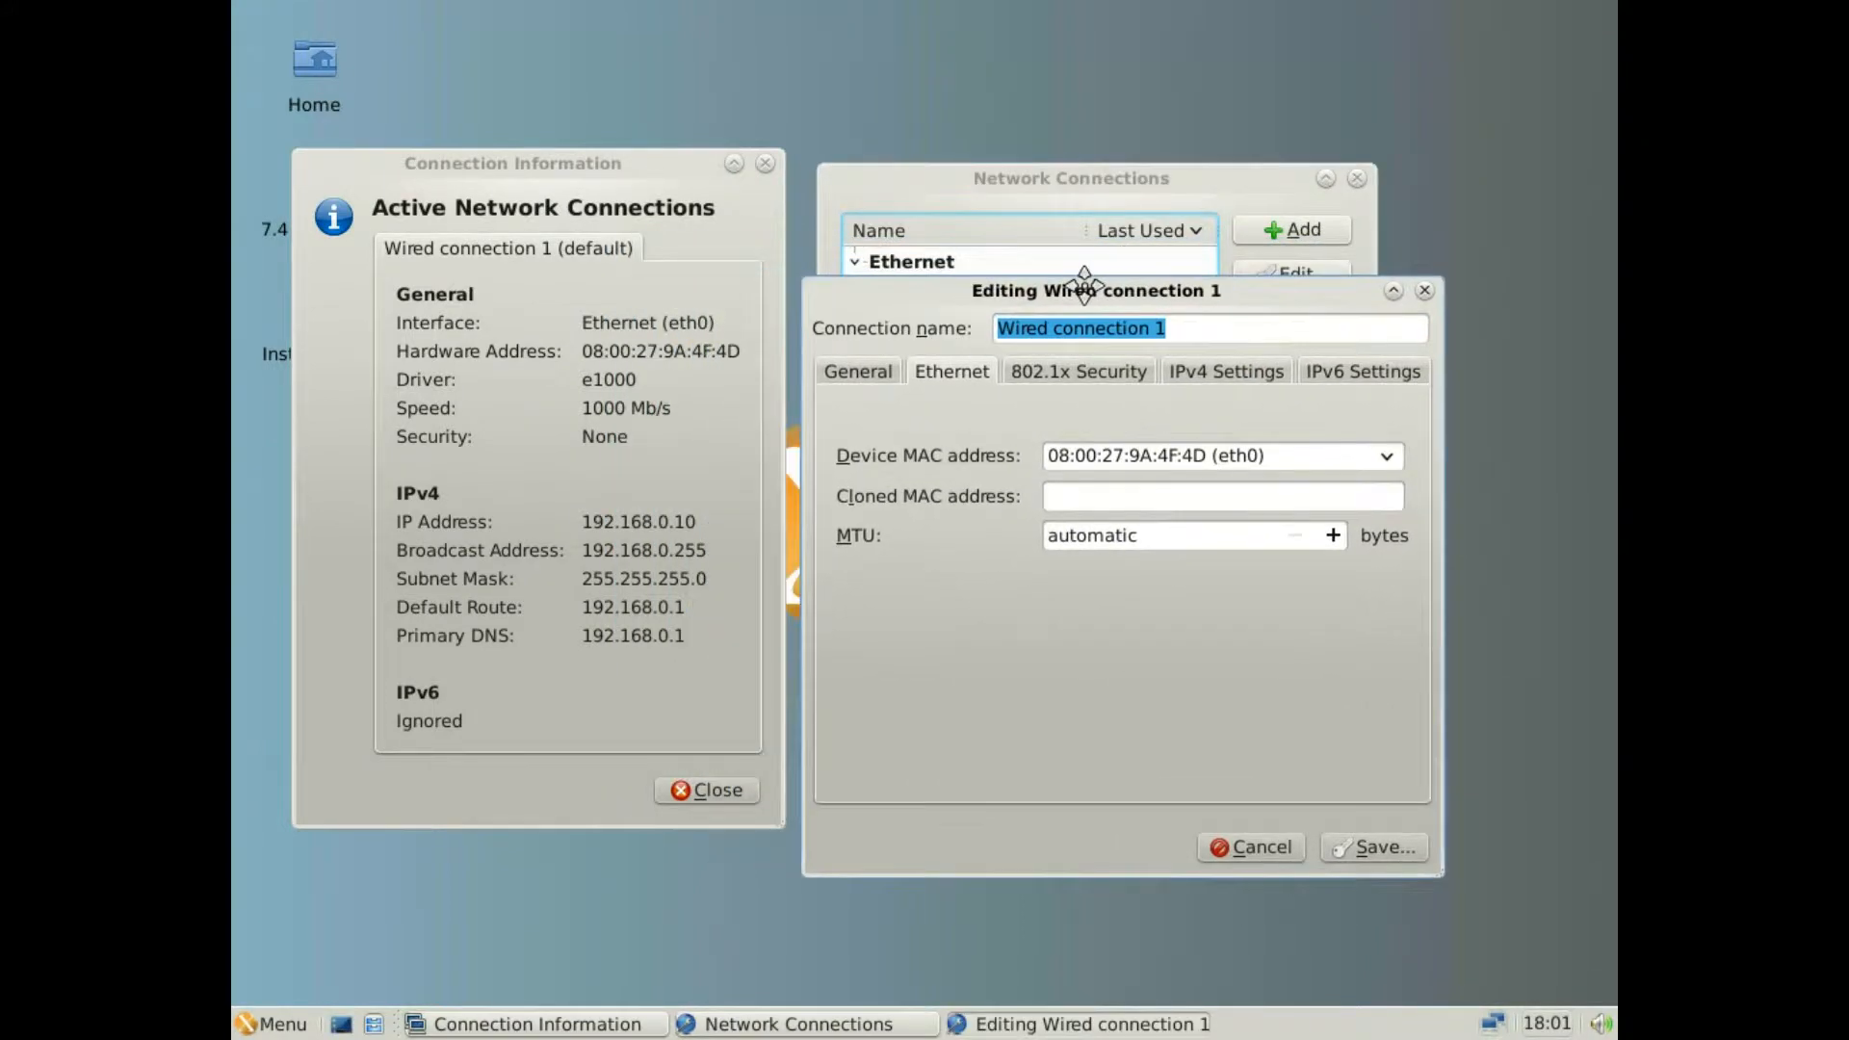
- Set the IPv4 method of Wired connection 1 to Manual
{"action": "left_click", "coordinate": [1251, 378]}
{"action": "left_click", "coordinate": [1242, 428]}
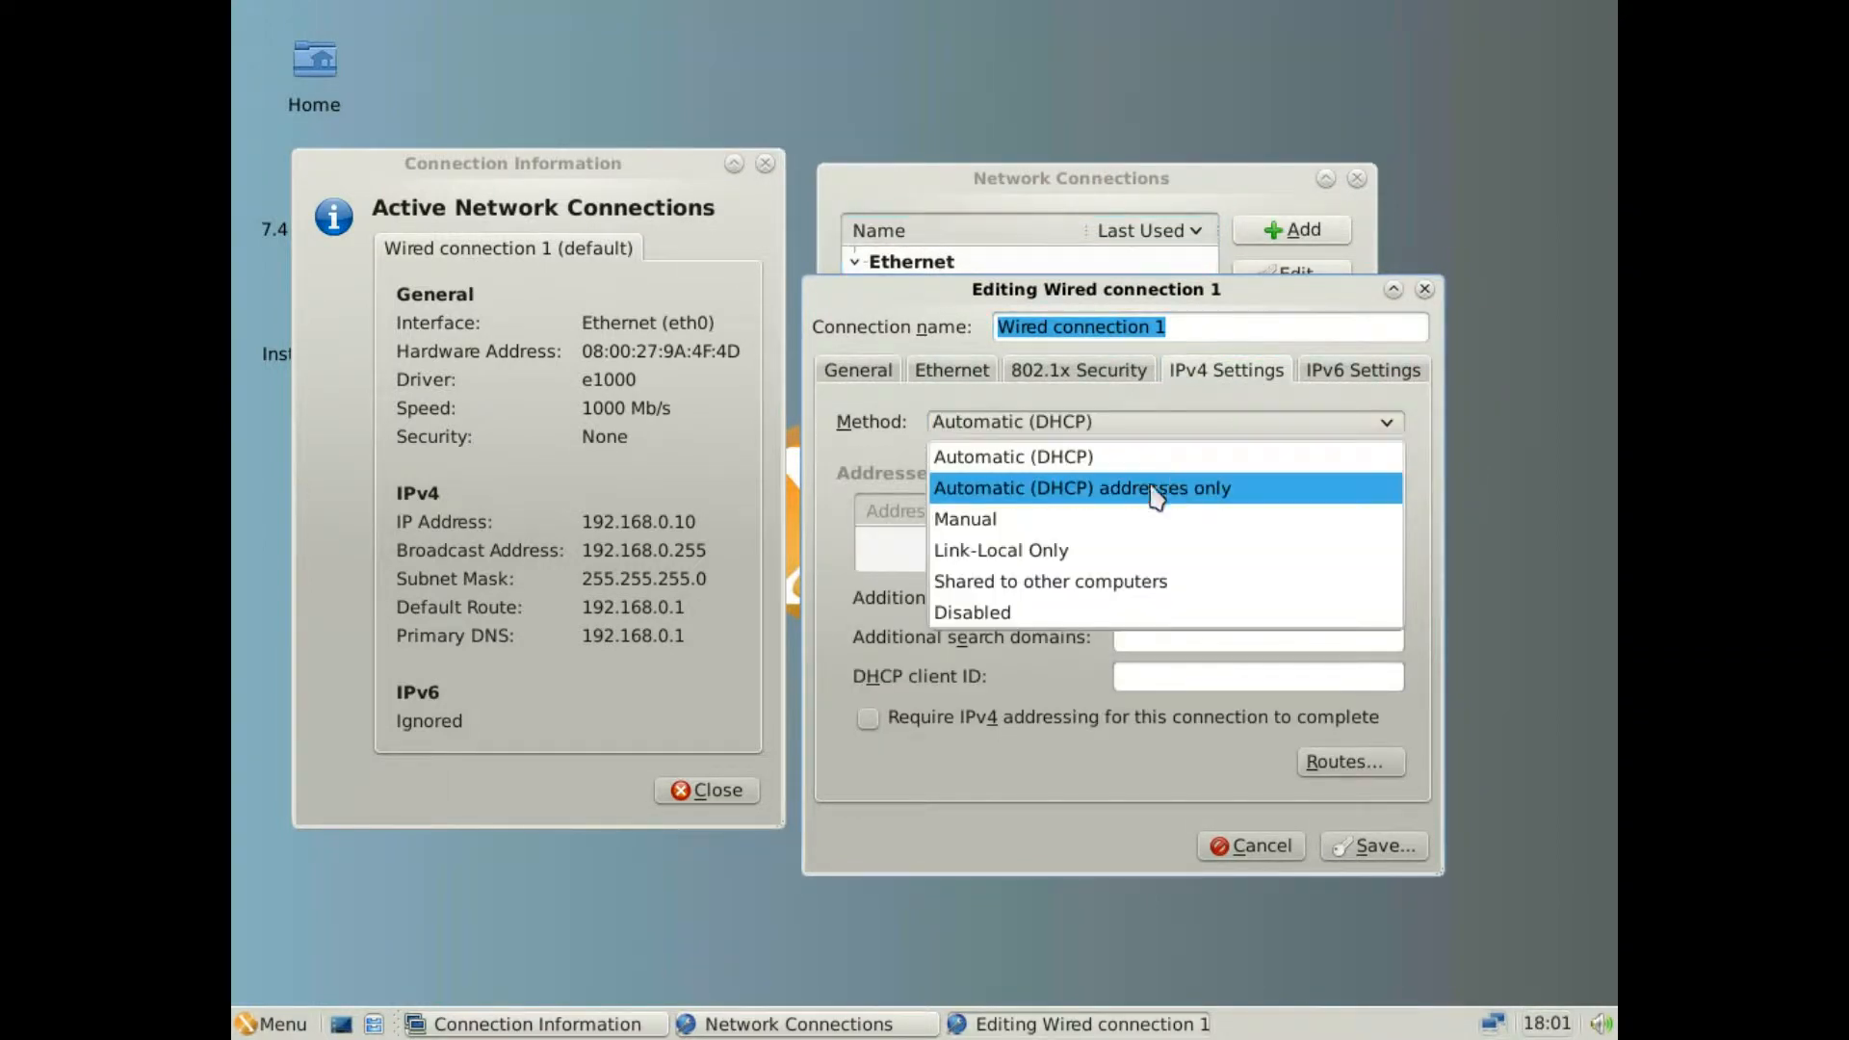
{"action": "left_click", "coordinate": [1099, 520]}
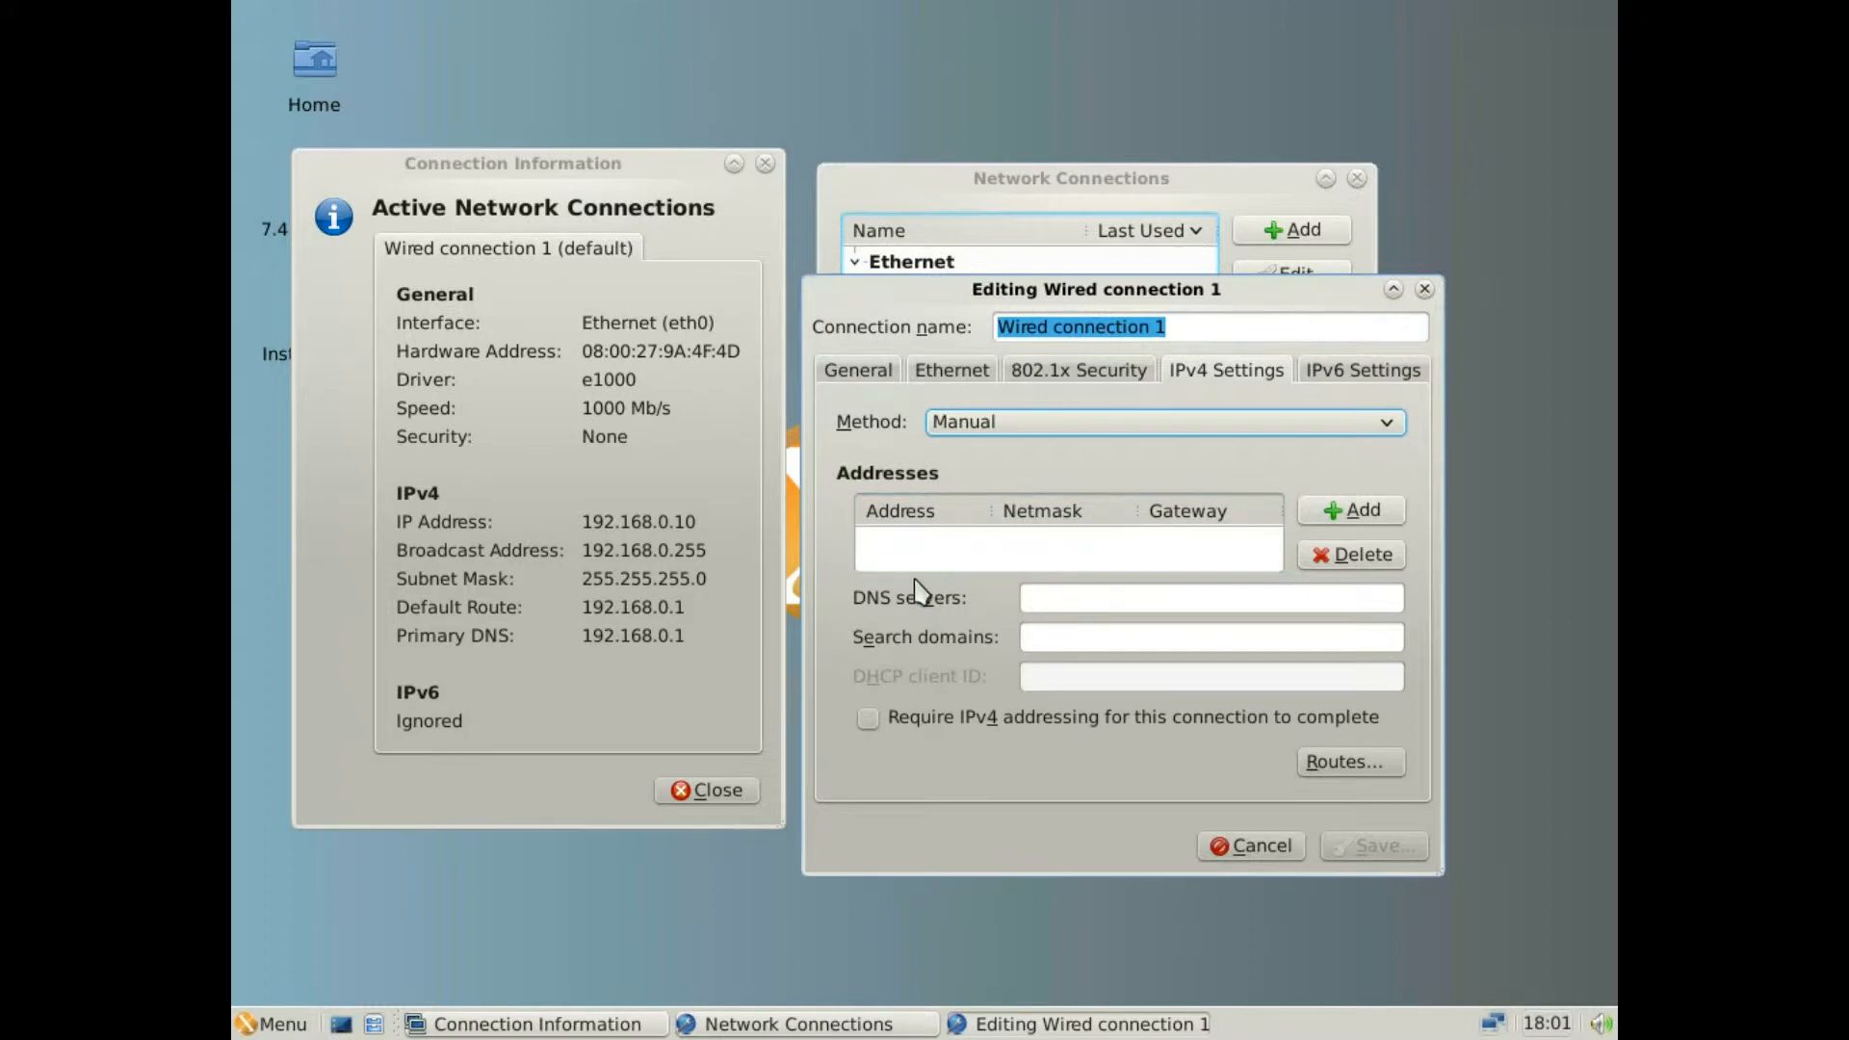
- Add the static address 192.168.0.75 with netmask 255.255.255.0 and gateway 192.168.0.1
{"action": "left_click", "coordinate": [910, 524]}
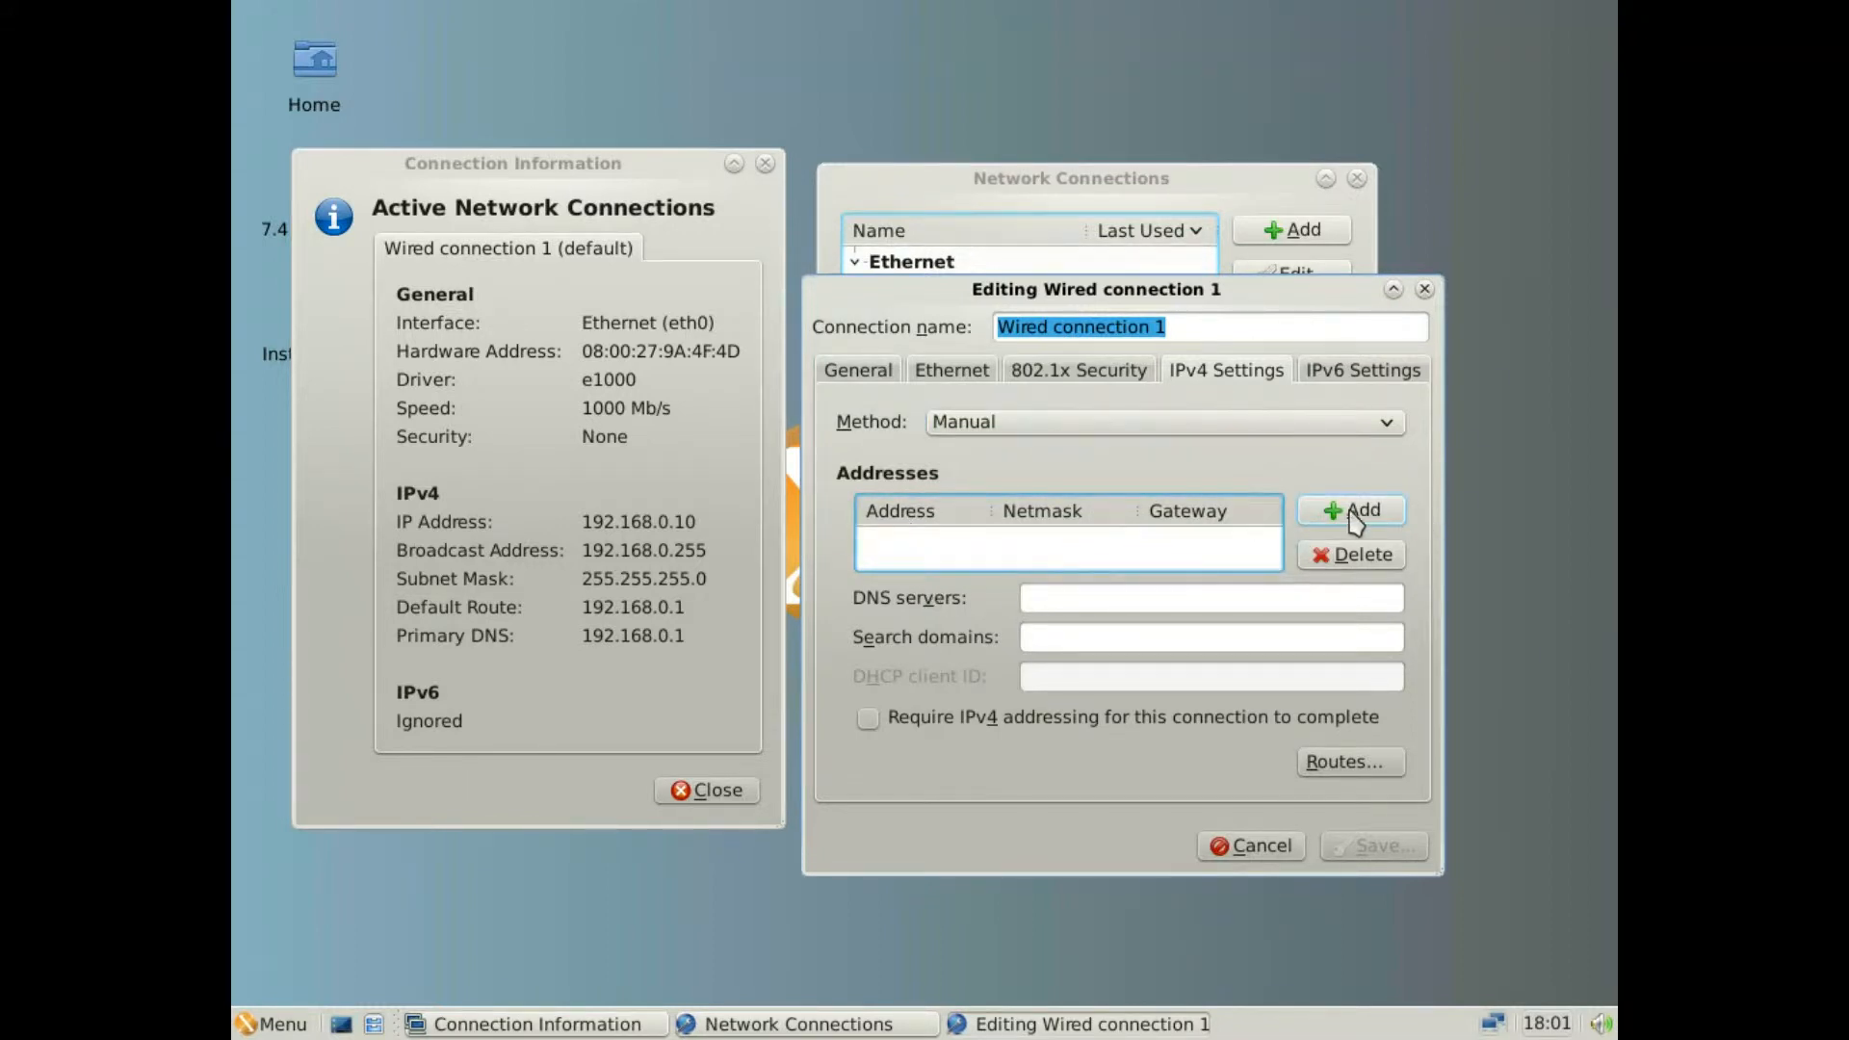
{"action": "left_click_drag", "start_coordinate": [697, 521], "coordinate": [680, 519]}
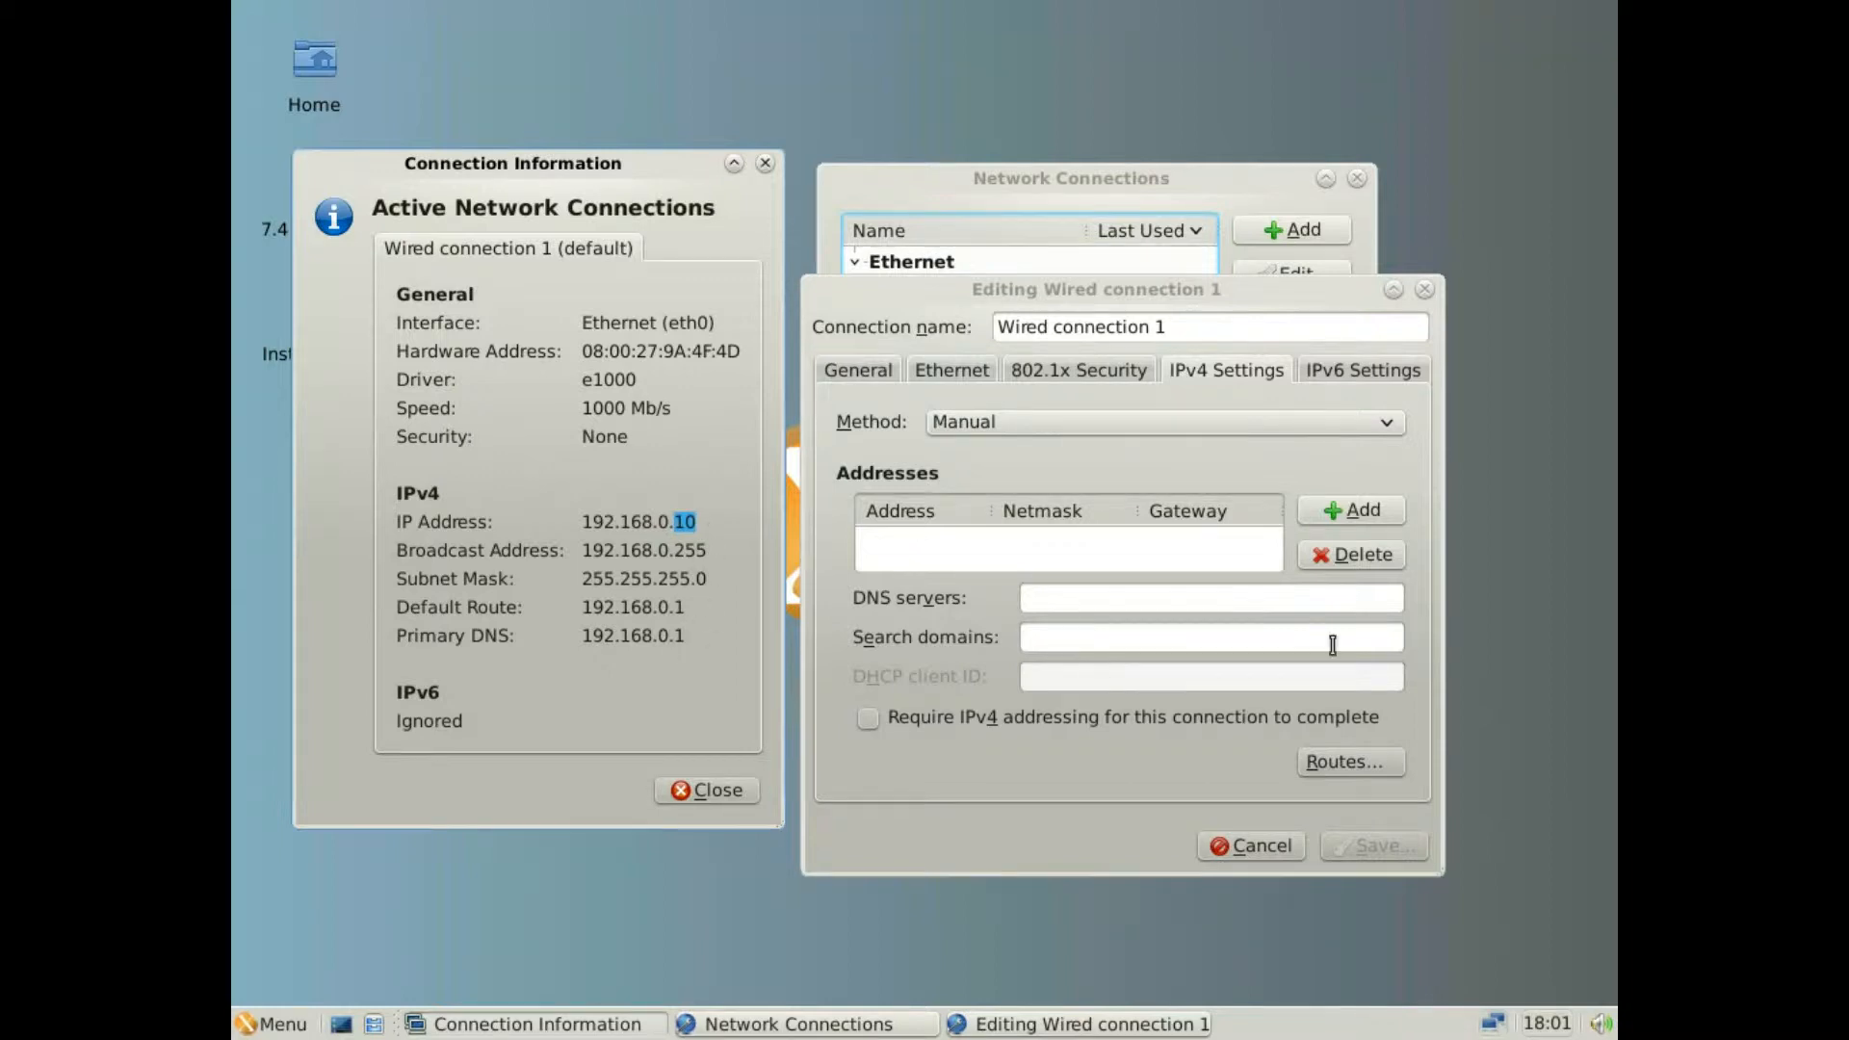
{"action": "left_click", "coordinate": [1370, 525]}
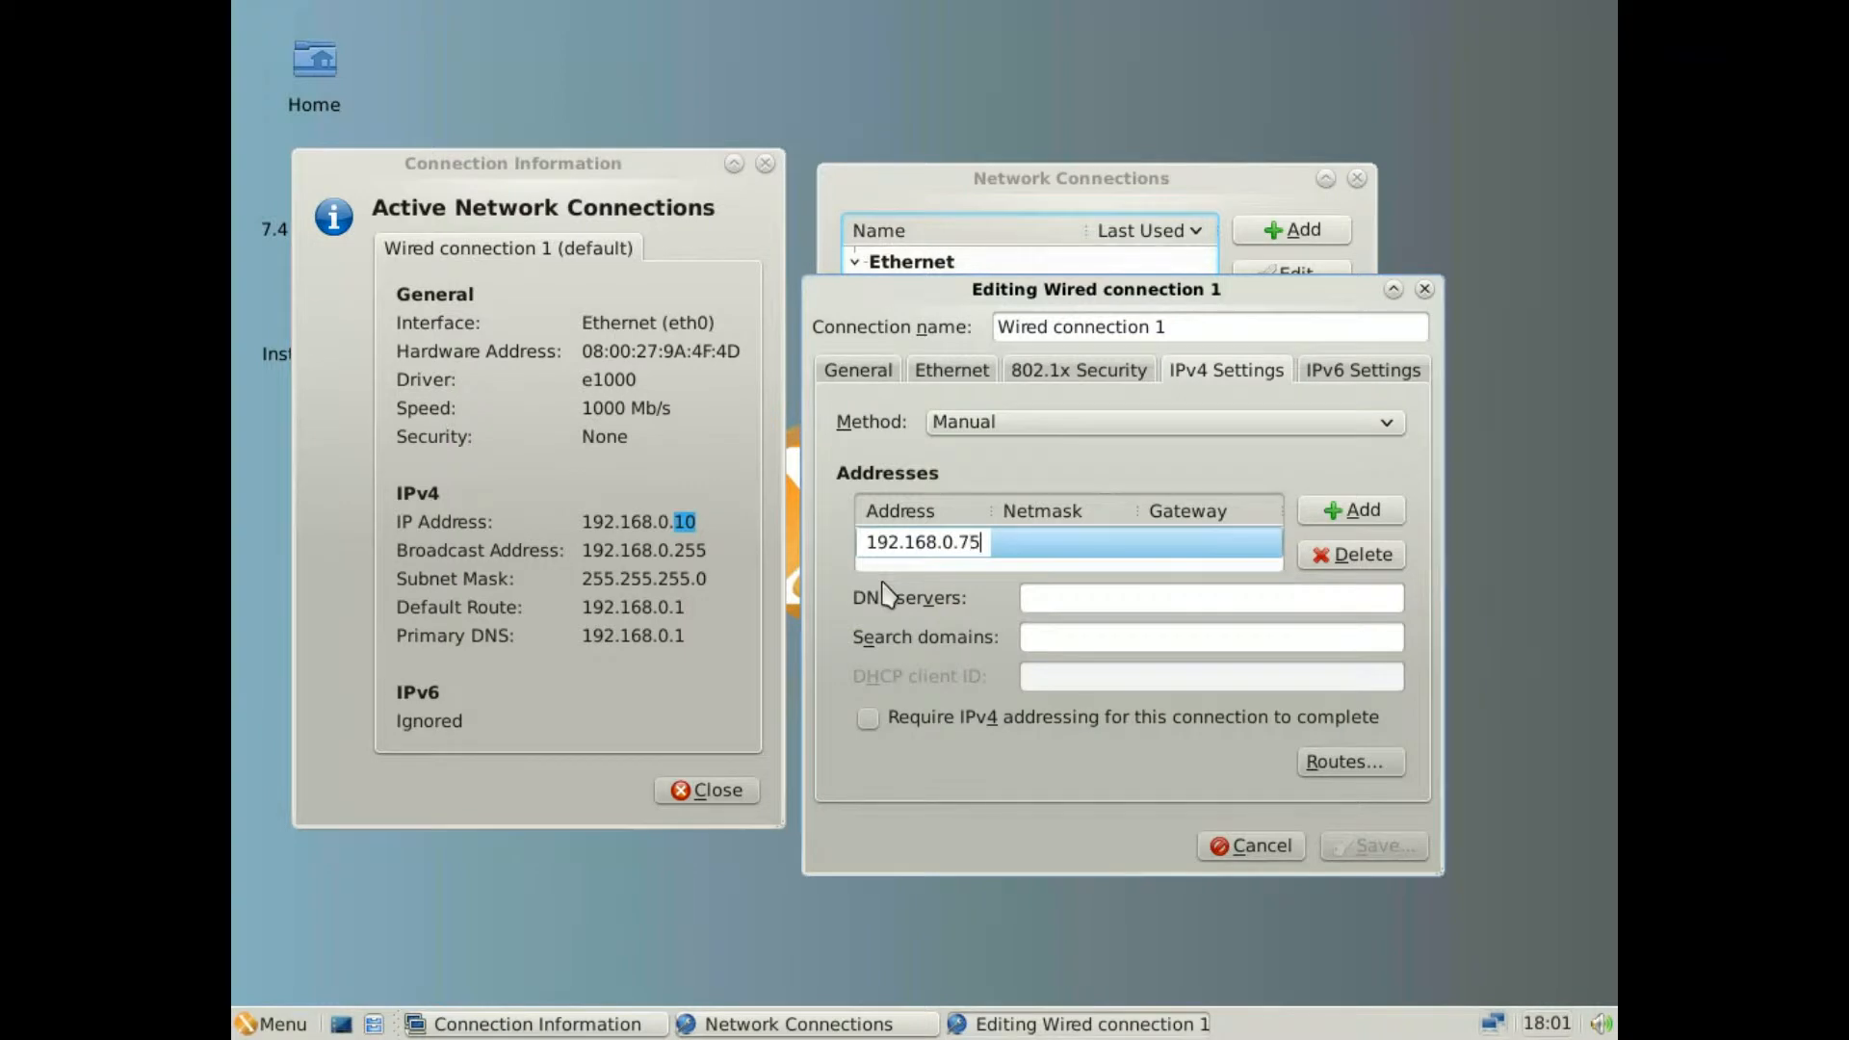
{"action": "left_click", "coordinate": [1023, 545]}
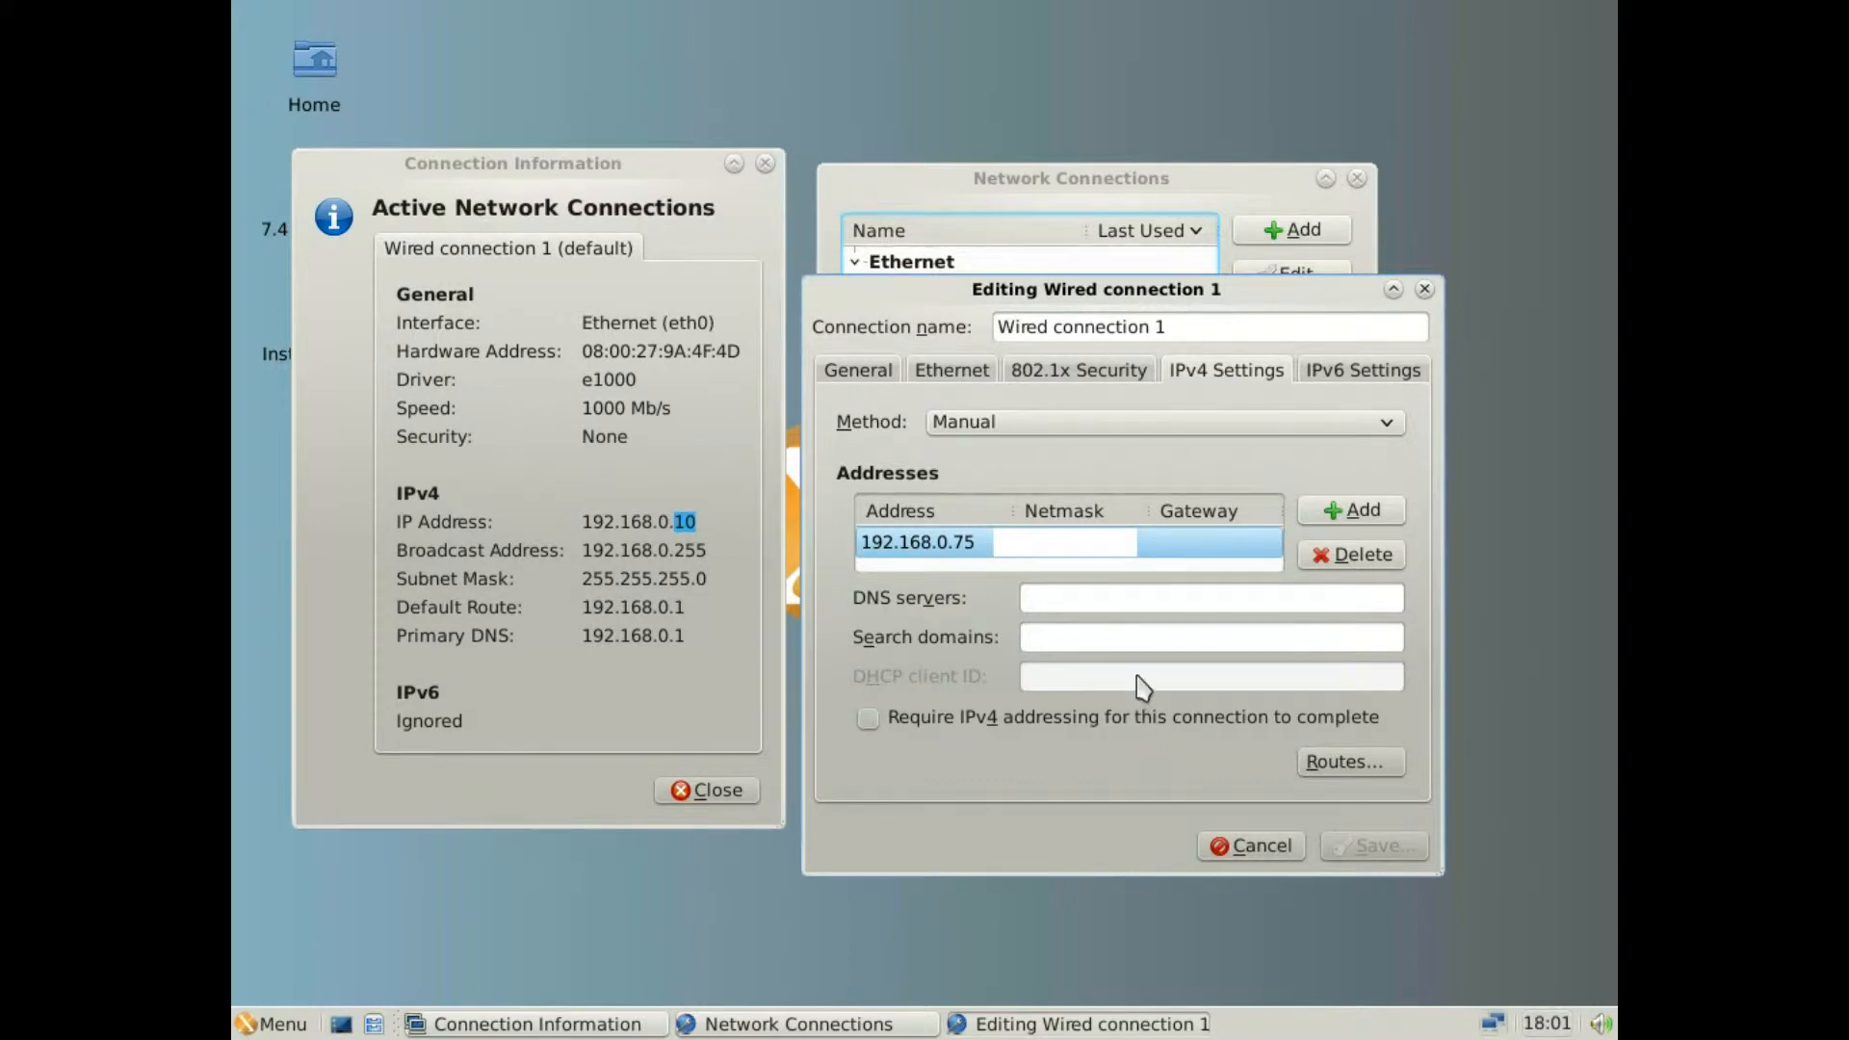
{"action": "type", "text": "255.255.255.0"}
{"action": "left_click", "coordinate": [1196, 547]}
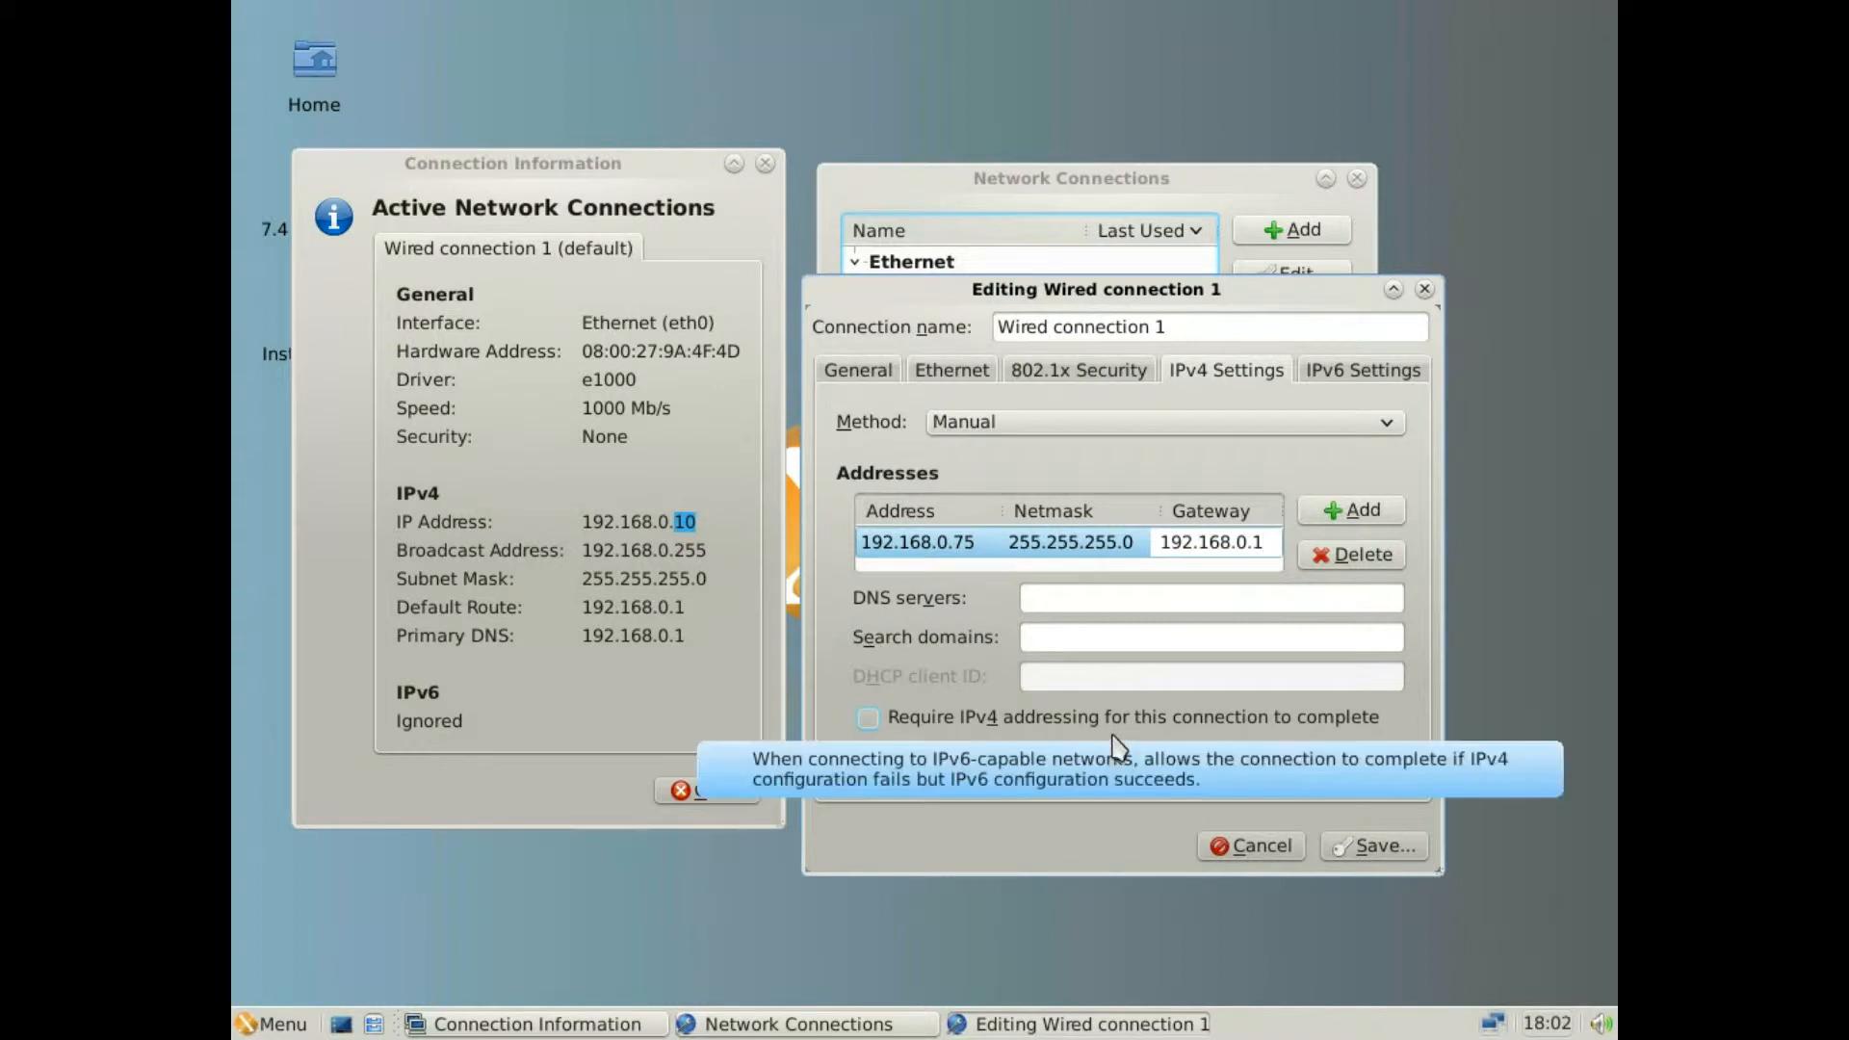
- Copy the gateway address 192.168.0.1 into the DNS servers and save the connection
{"action": "left_click", "coordinate": [1237, 544]}
{"action": "key", "text": "ctrl+c"}
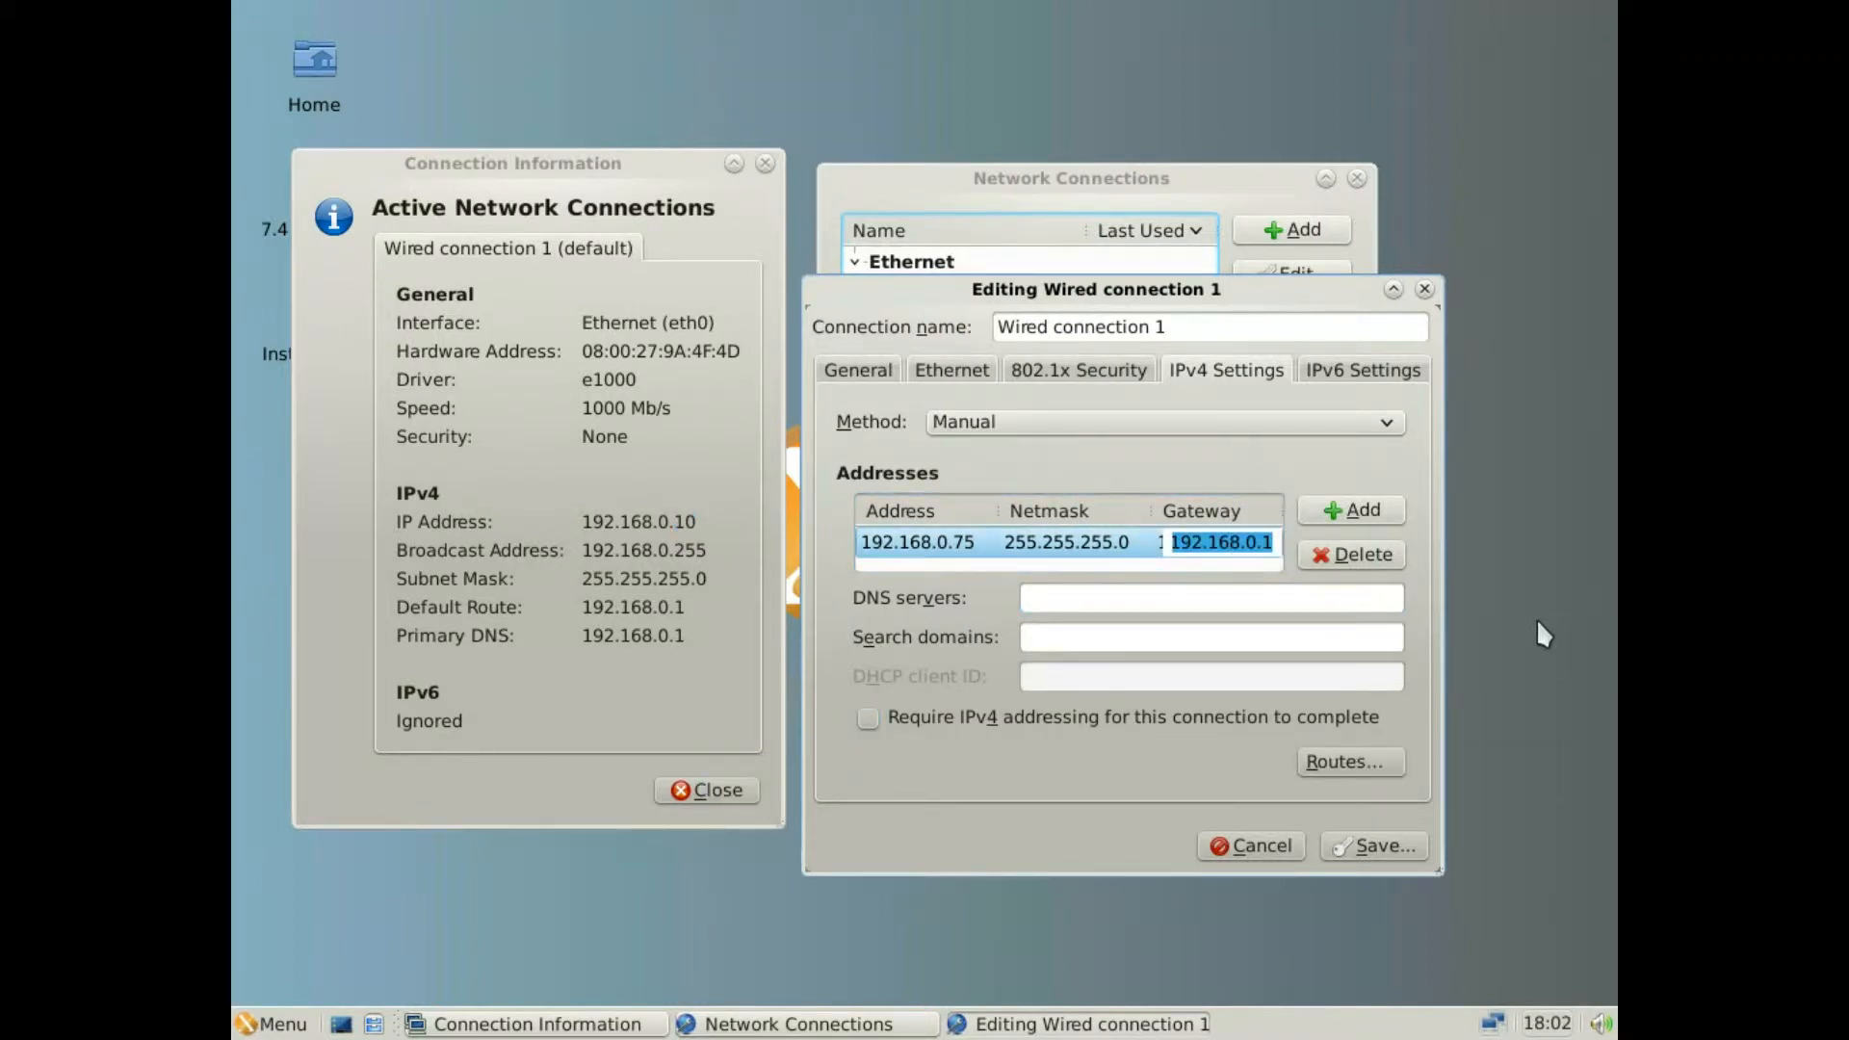
{"action": "left_click", "coordinate": [1151, 599]}
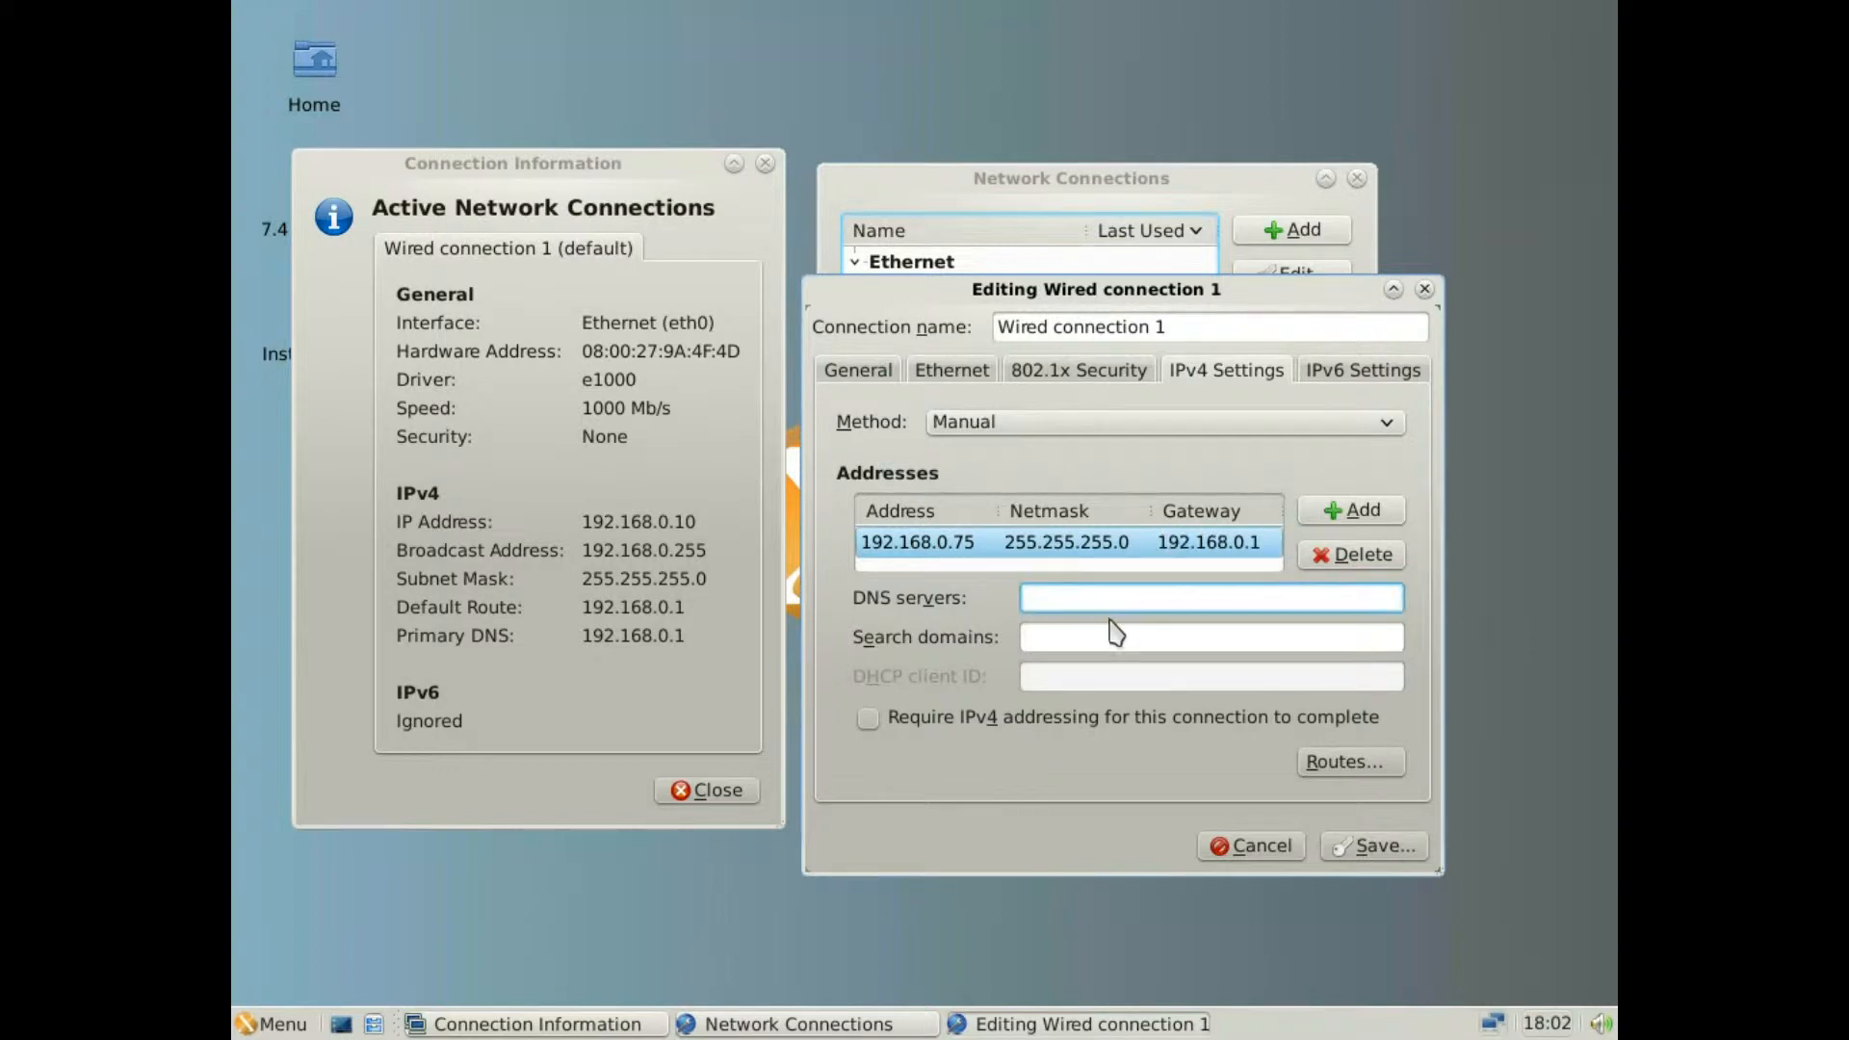
{"action": "key", "text": "ctrl+v"}
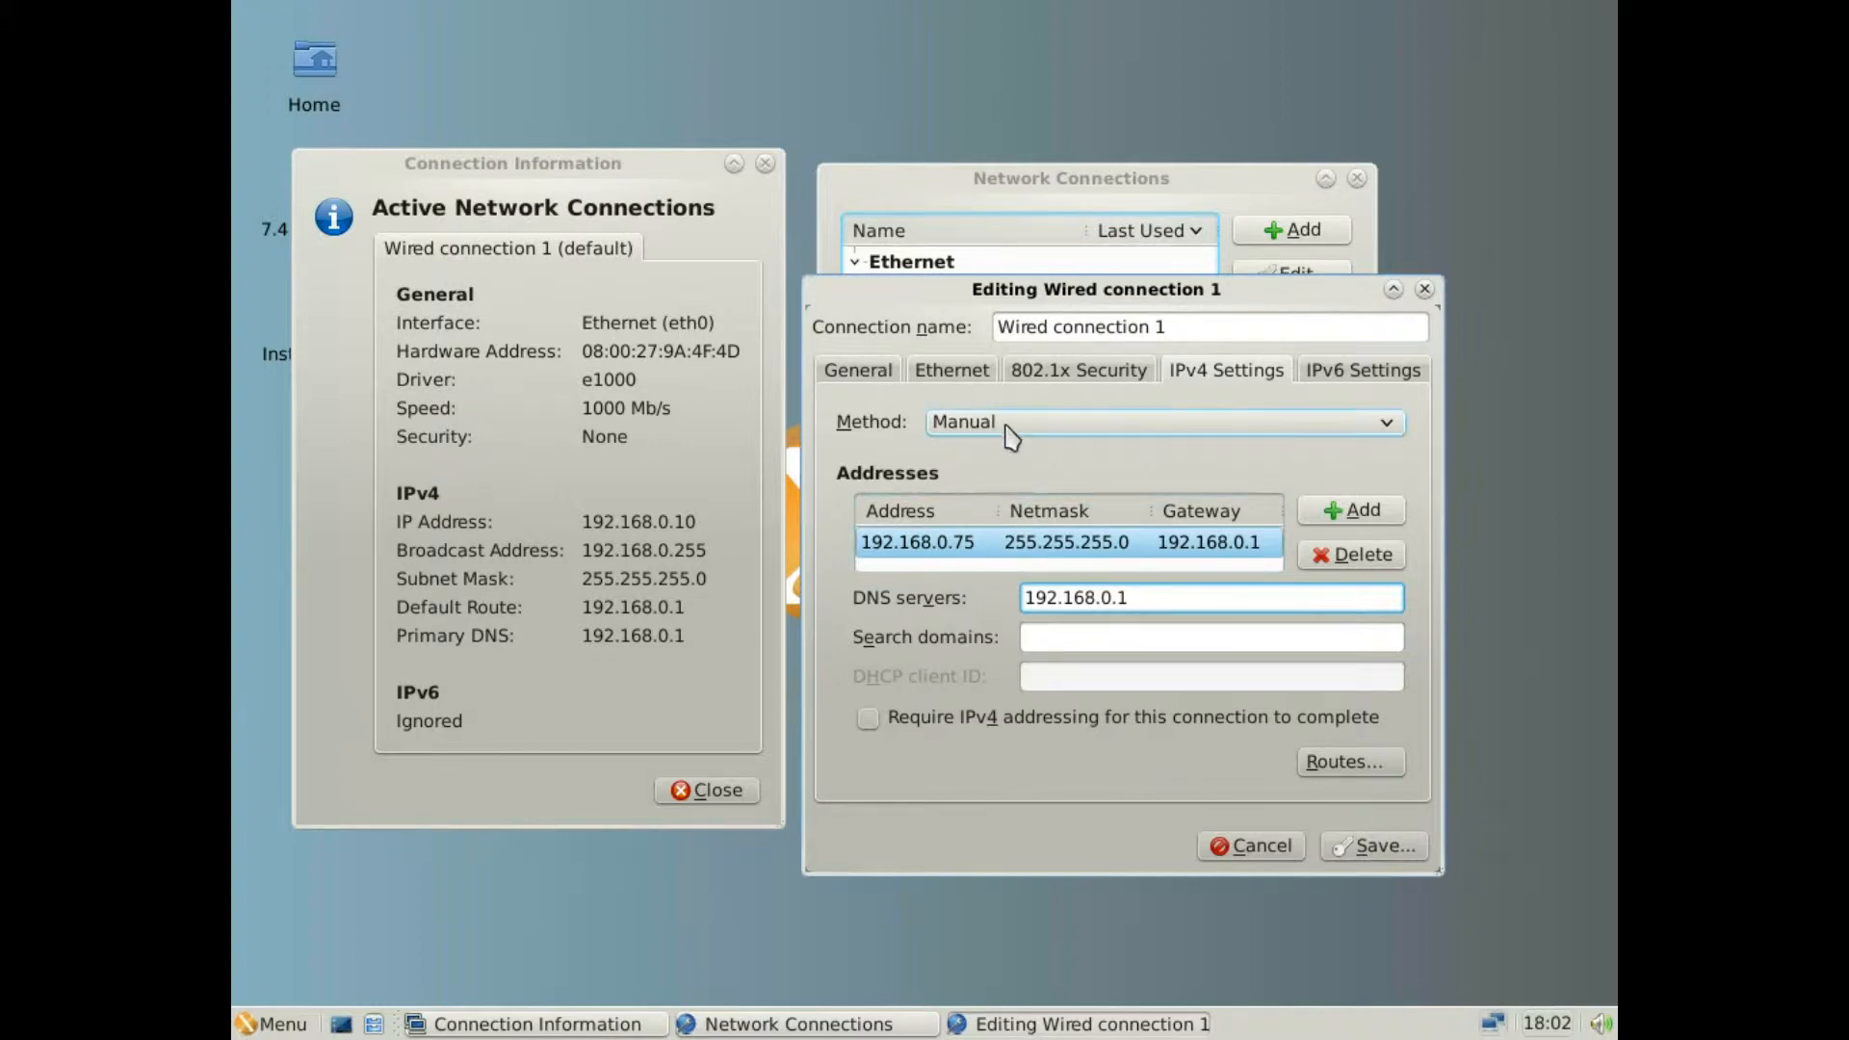
{"action": "left_click", "coordinate": [1401, 853]}
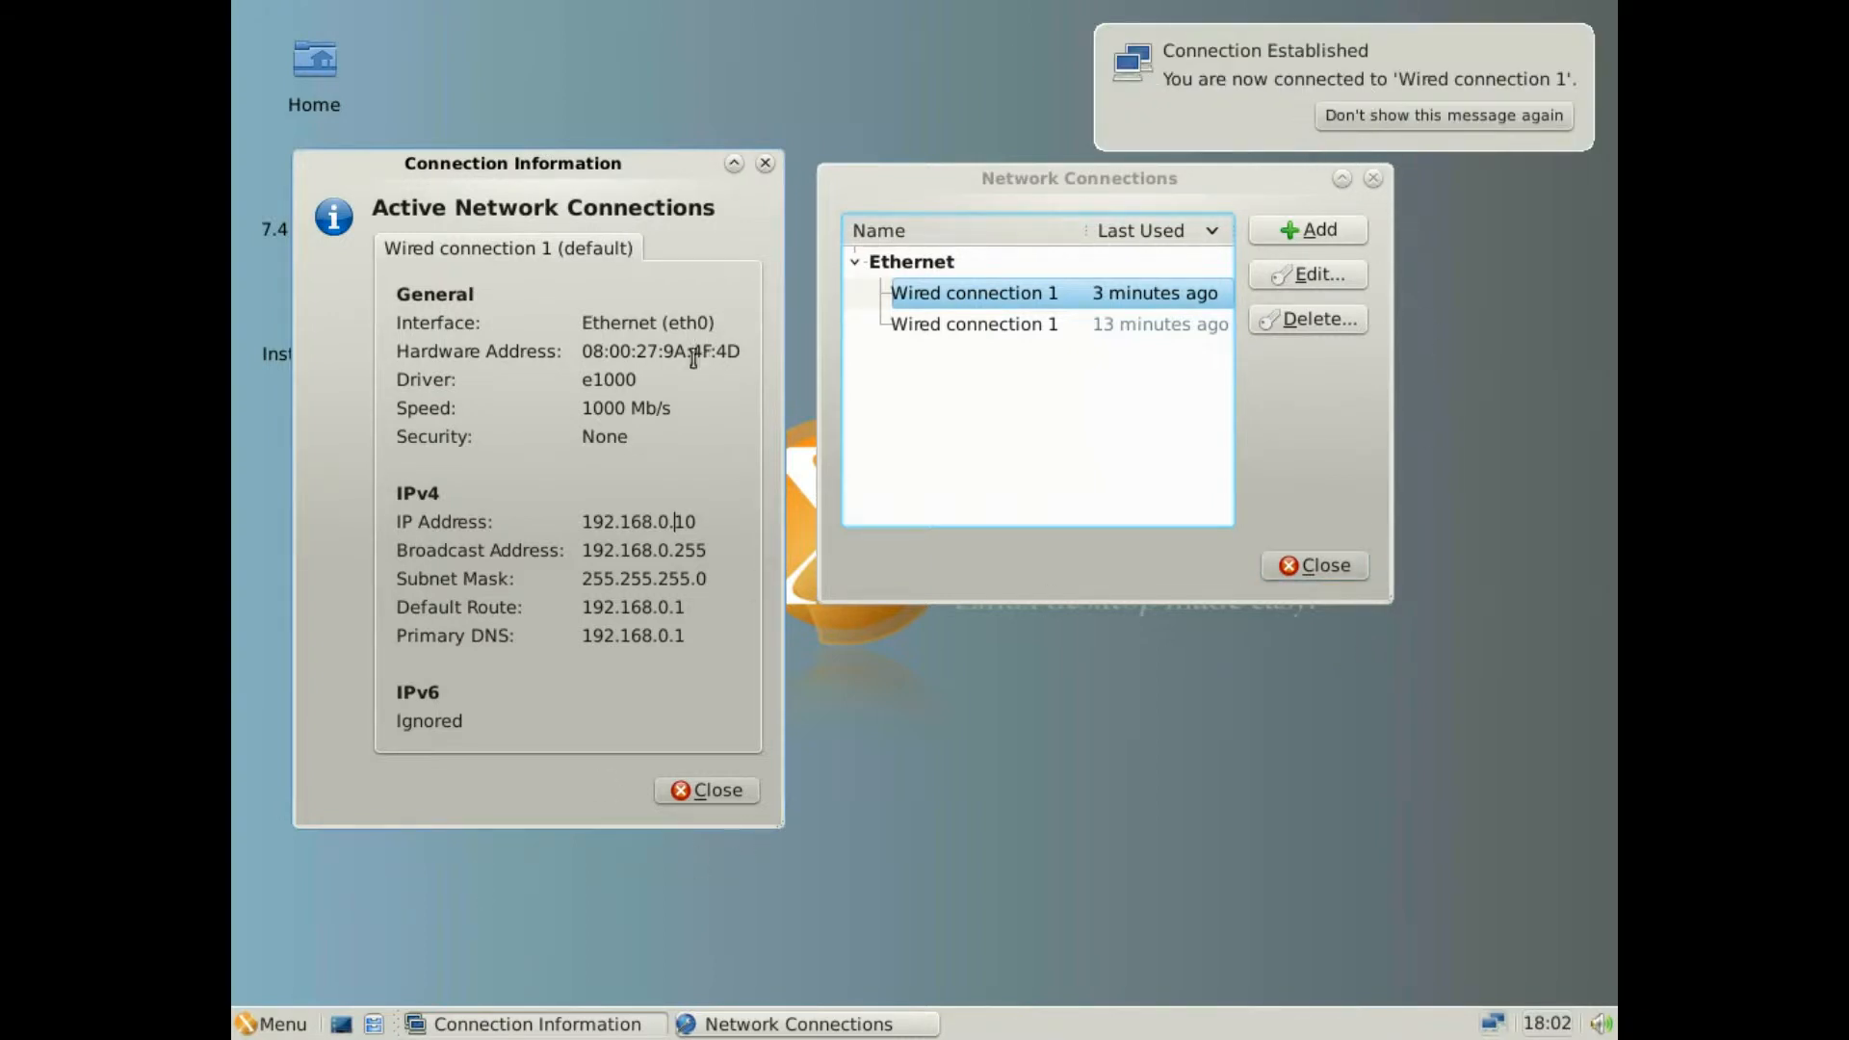
- Close both network windows and reopen the connection information to check the wired connection's IP address
{"action": "left_click", "coordinate": [1295, 564]}
{"action": "left_click", "coordinate": [734, 788]}
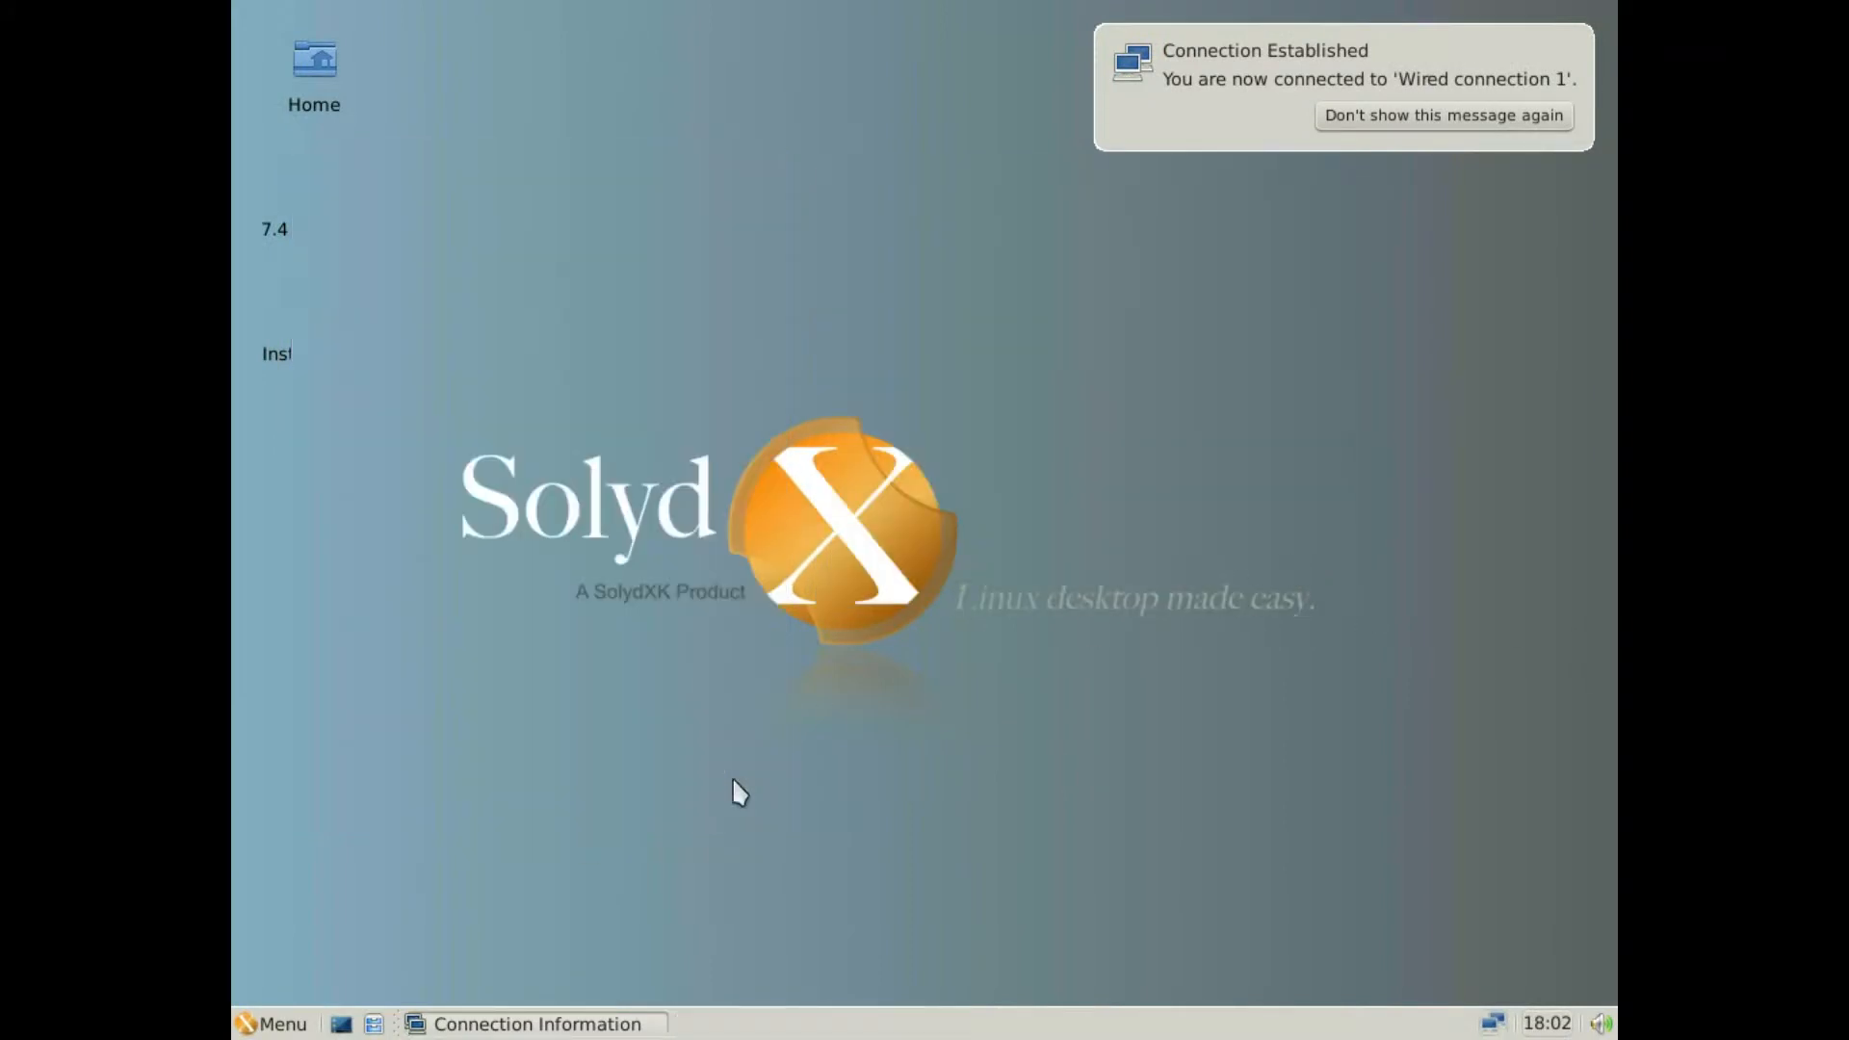
{"action": "right_click", "coordinate": [1493, 1021]}
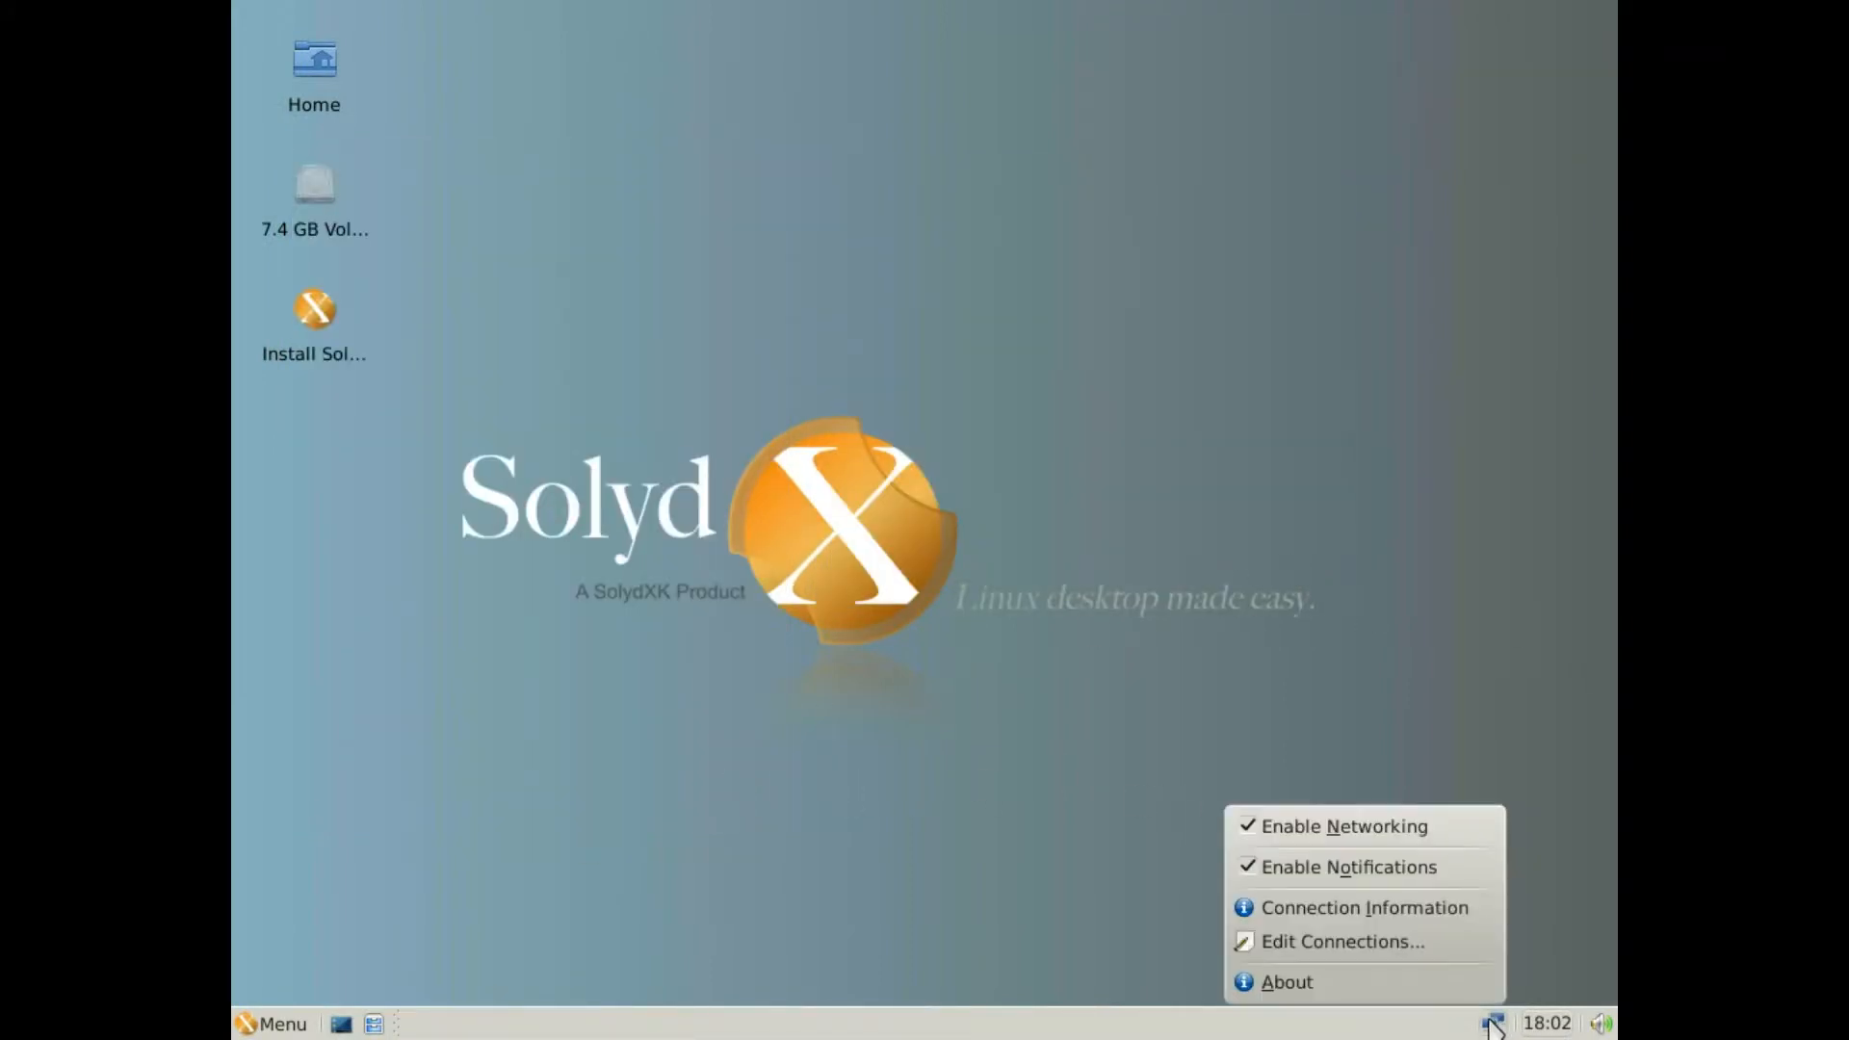
{"action": "left_click", "coordinate": [1449, 913]}
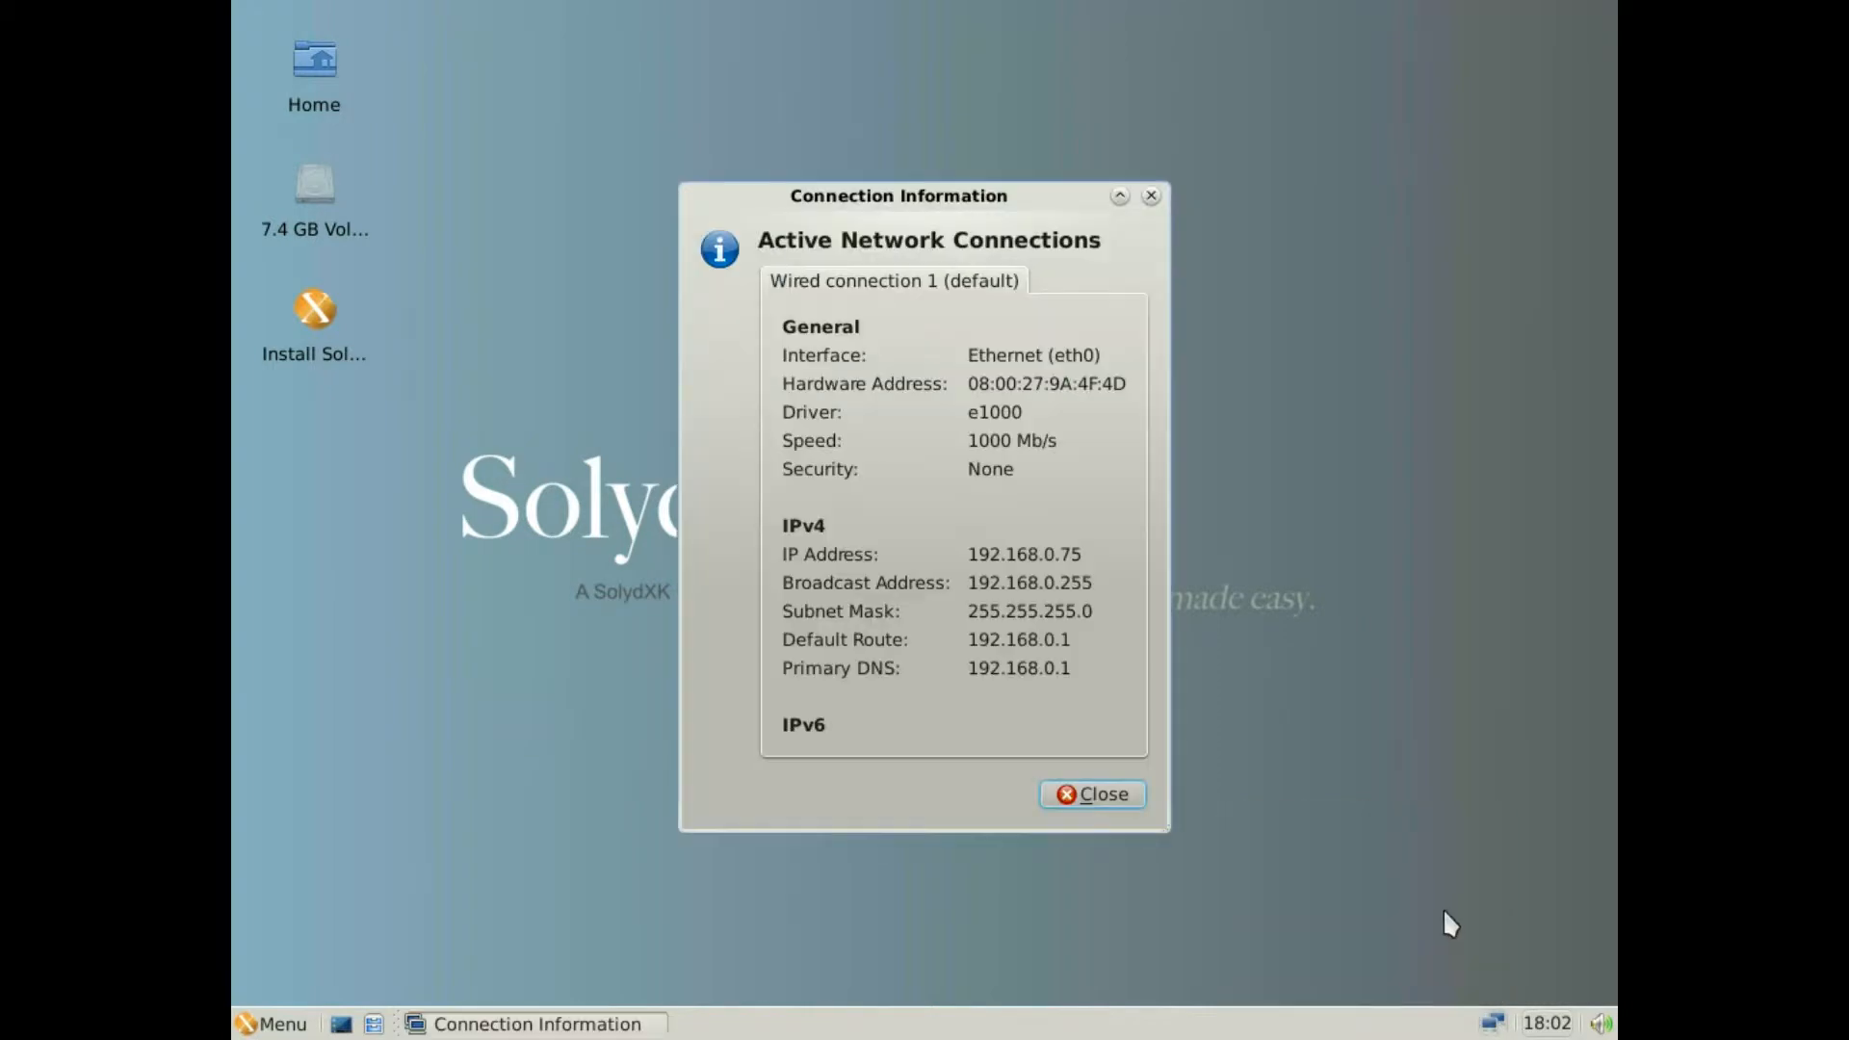
{"action": "left_click_drag", "start_coordinate": [1088, 554], "coordinate": [971, 554]}
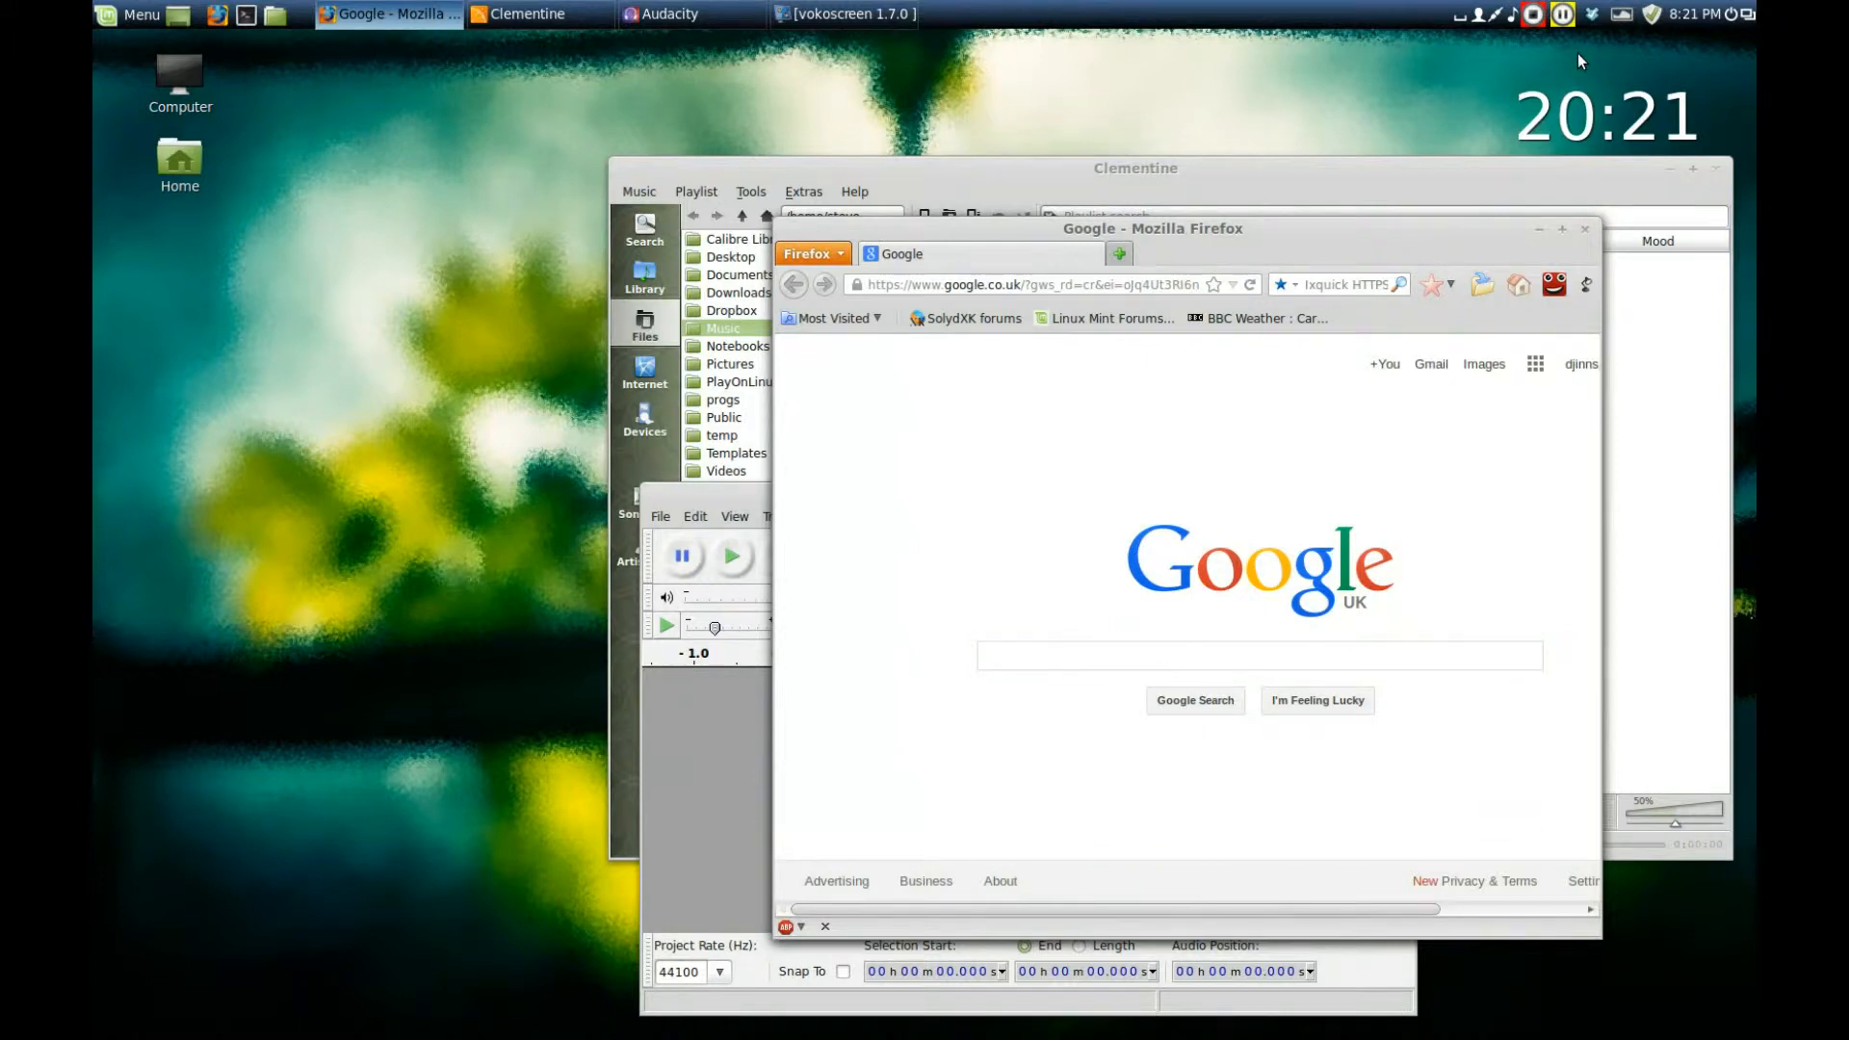
- On the Linux Mint desktop, open the network settings and highlight the wired connection's IP address
{"action": "left_click", "coordinate": [1497, 19]}
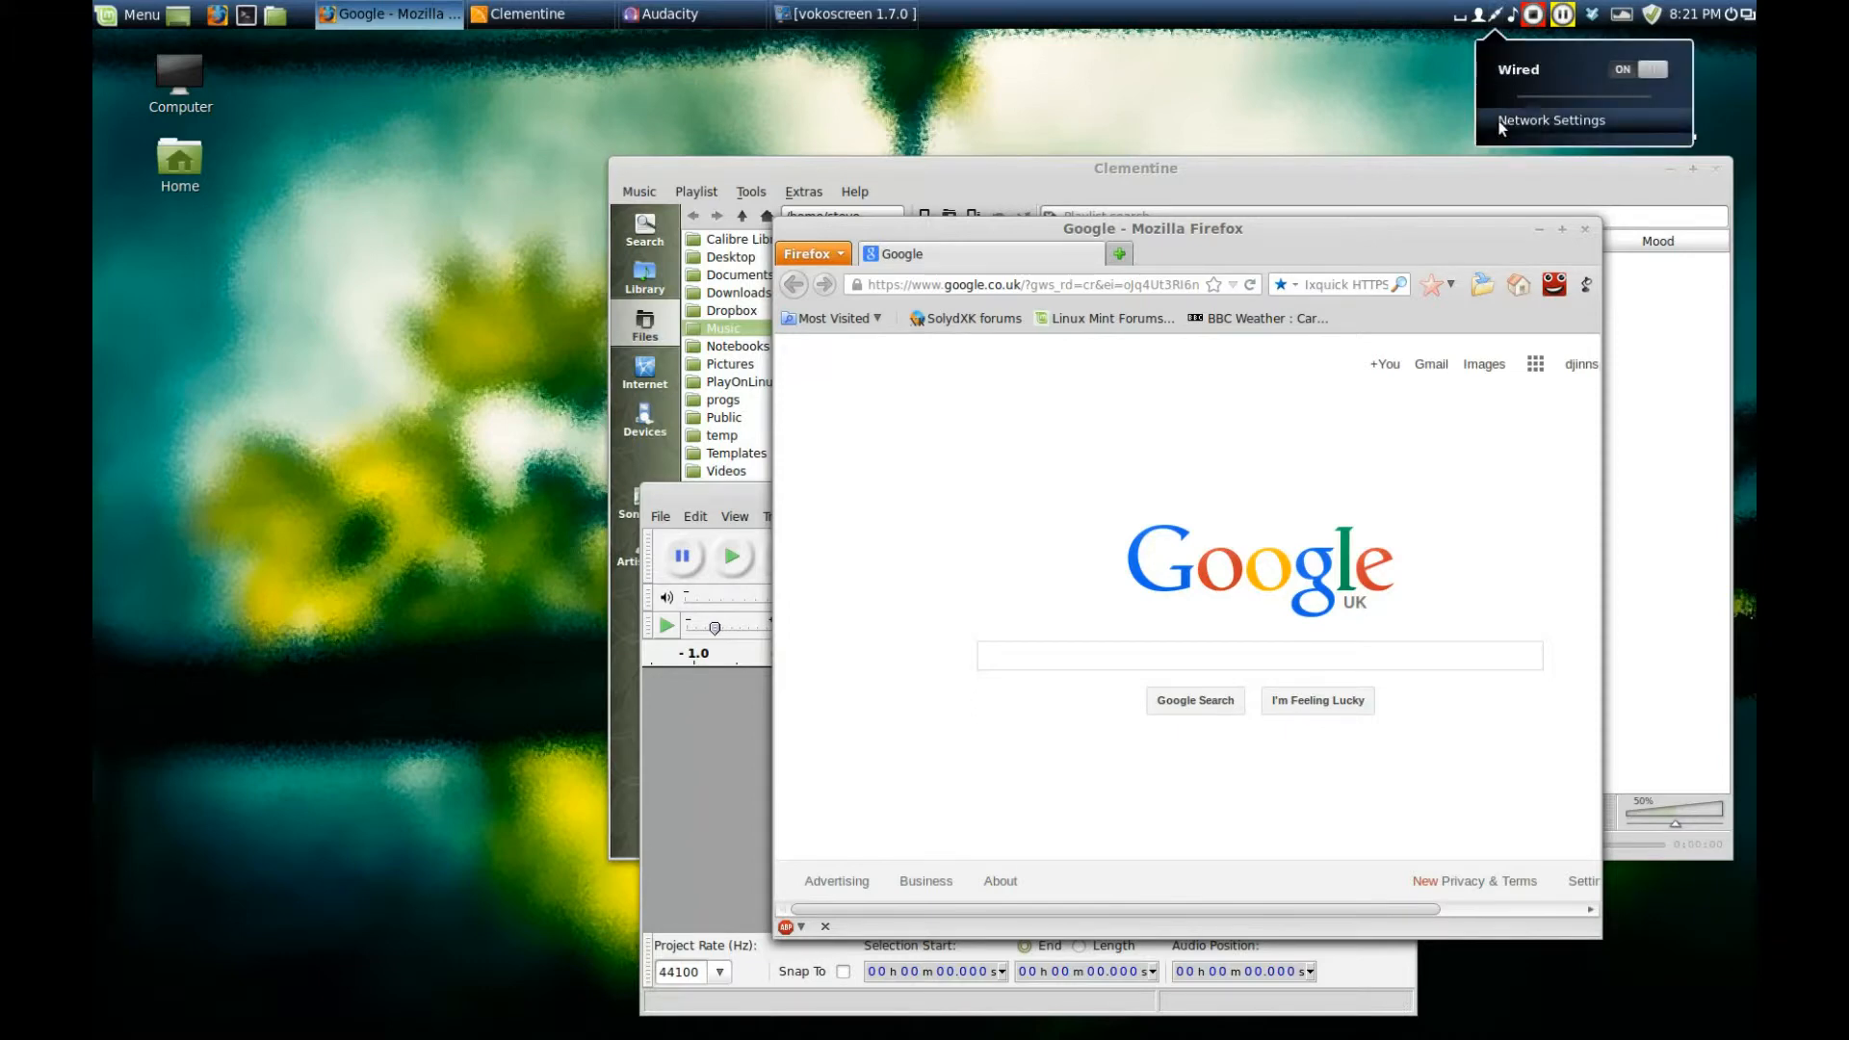
{"action": "left_click", "coordinate": [1499, 122]}
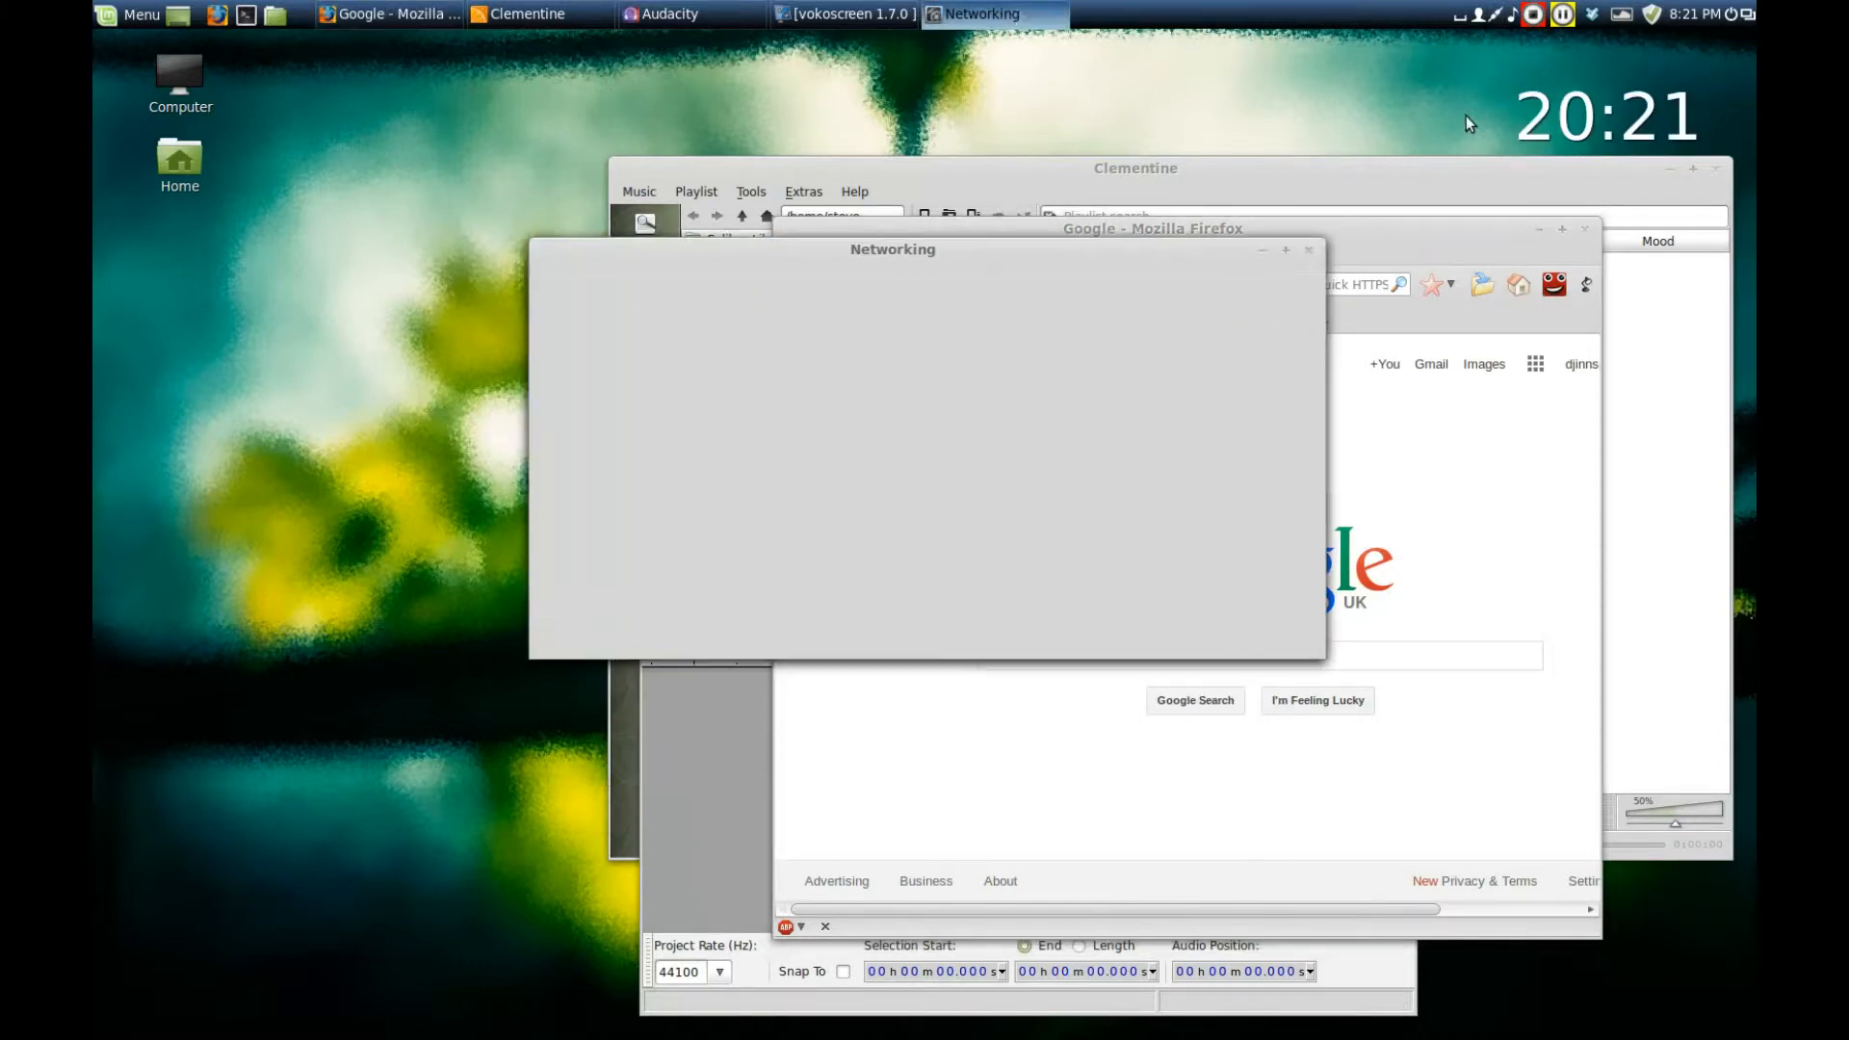
{"action": "left_click_drag", "start_coordinate": [1043, 408], "coordinate": [948, 405]}
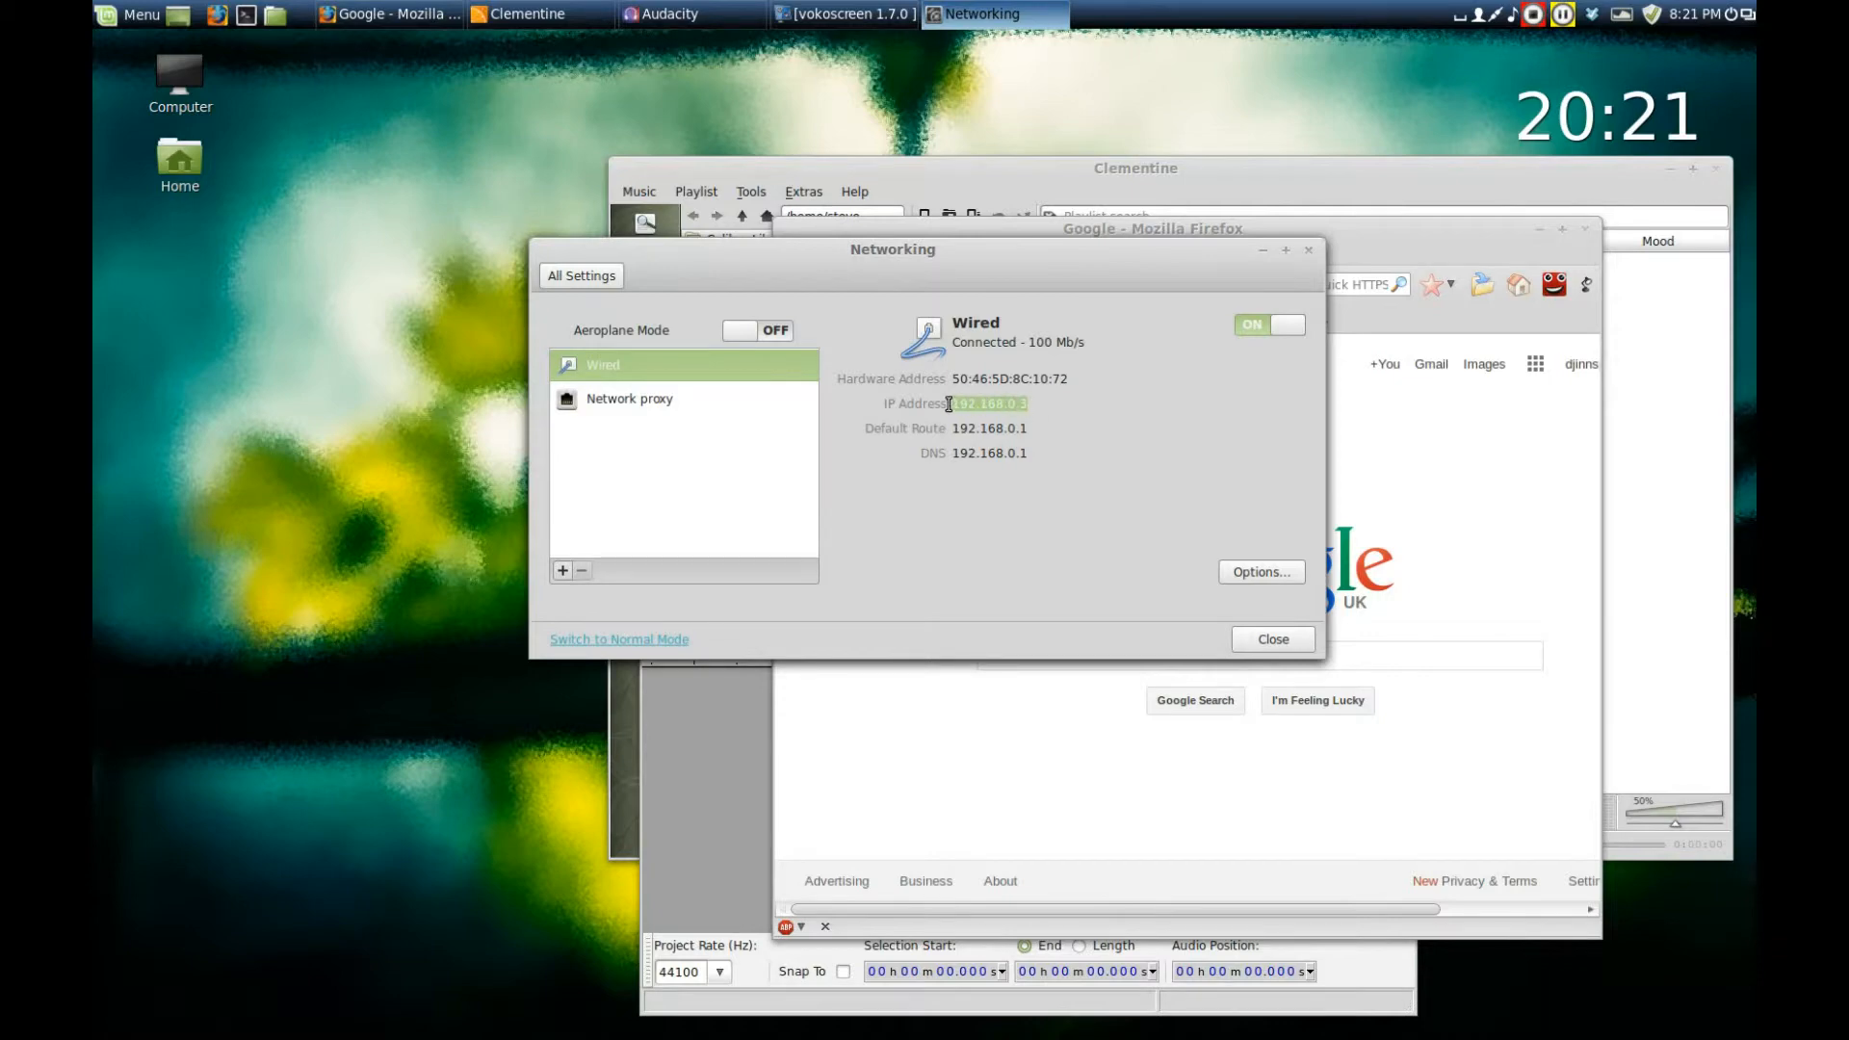
- Open the wired connection's options, set its IPv4 method to Manual and start a new address entry
{"action": "left_click", "coordinate": [1262, 570]}
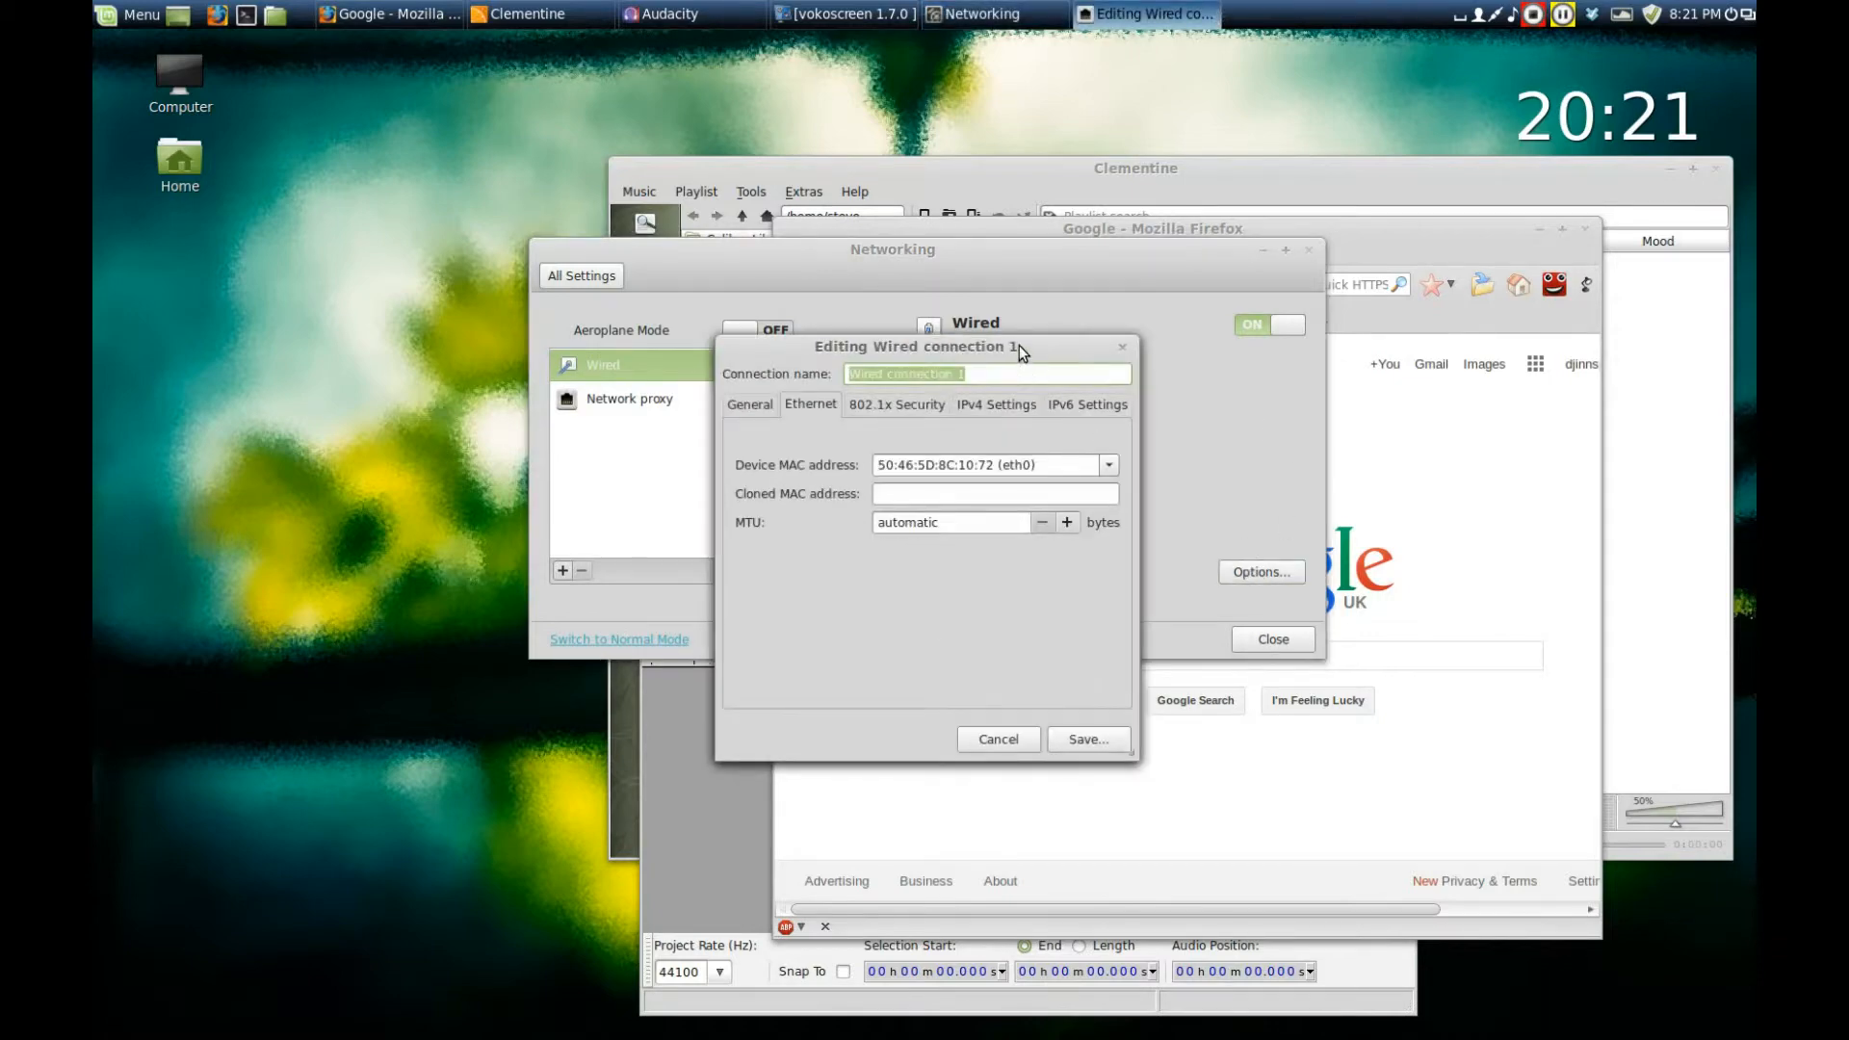
{"action": "left_click_drag", "start_coordinate": [1019, 345], "coordinate": [750, 481]}
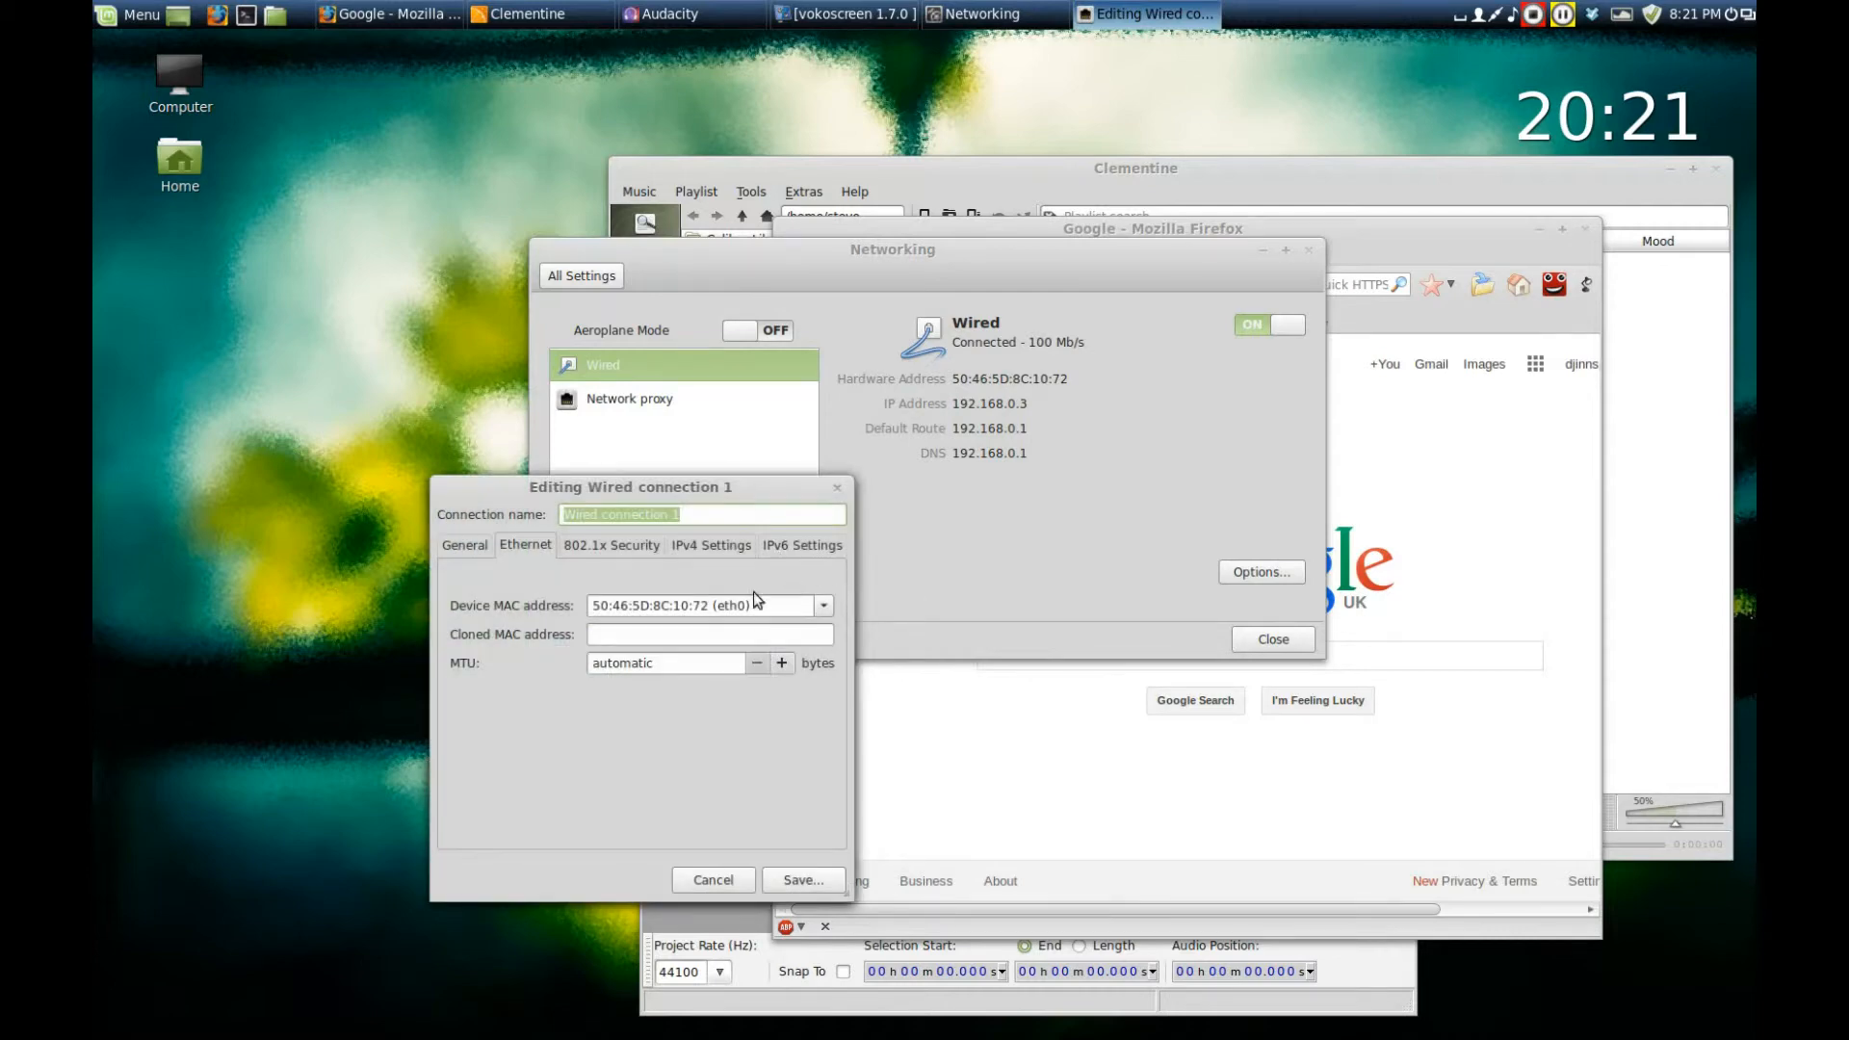
{"action": "left_click", "coordinate": [721, 547]}
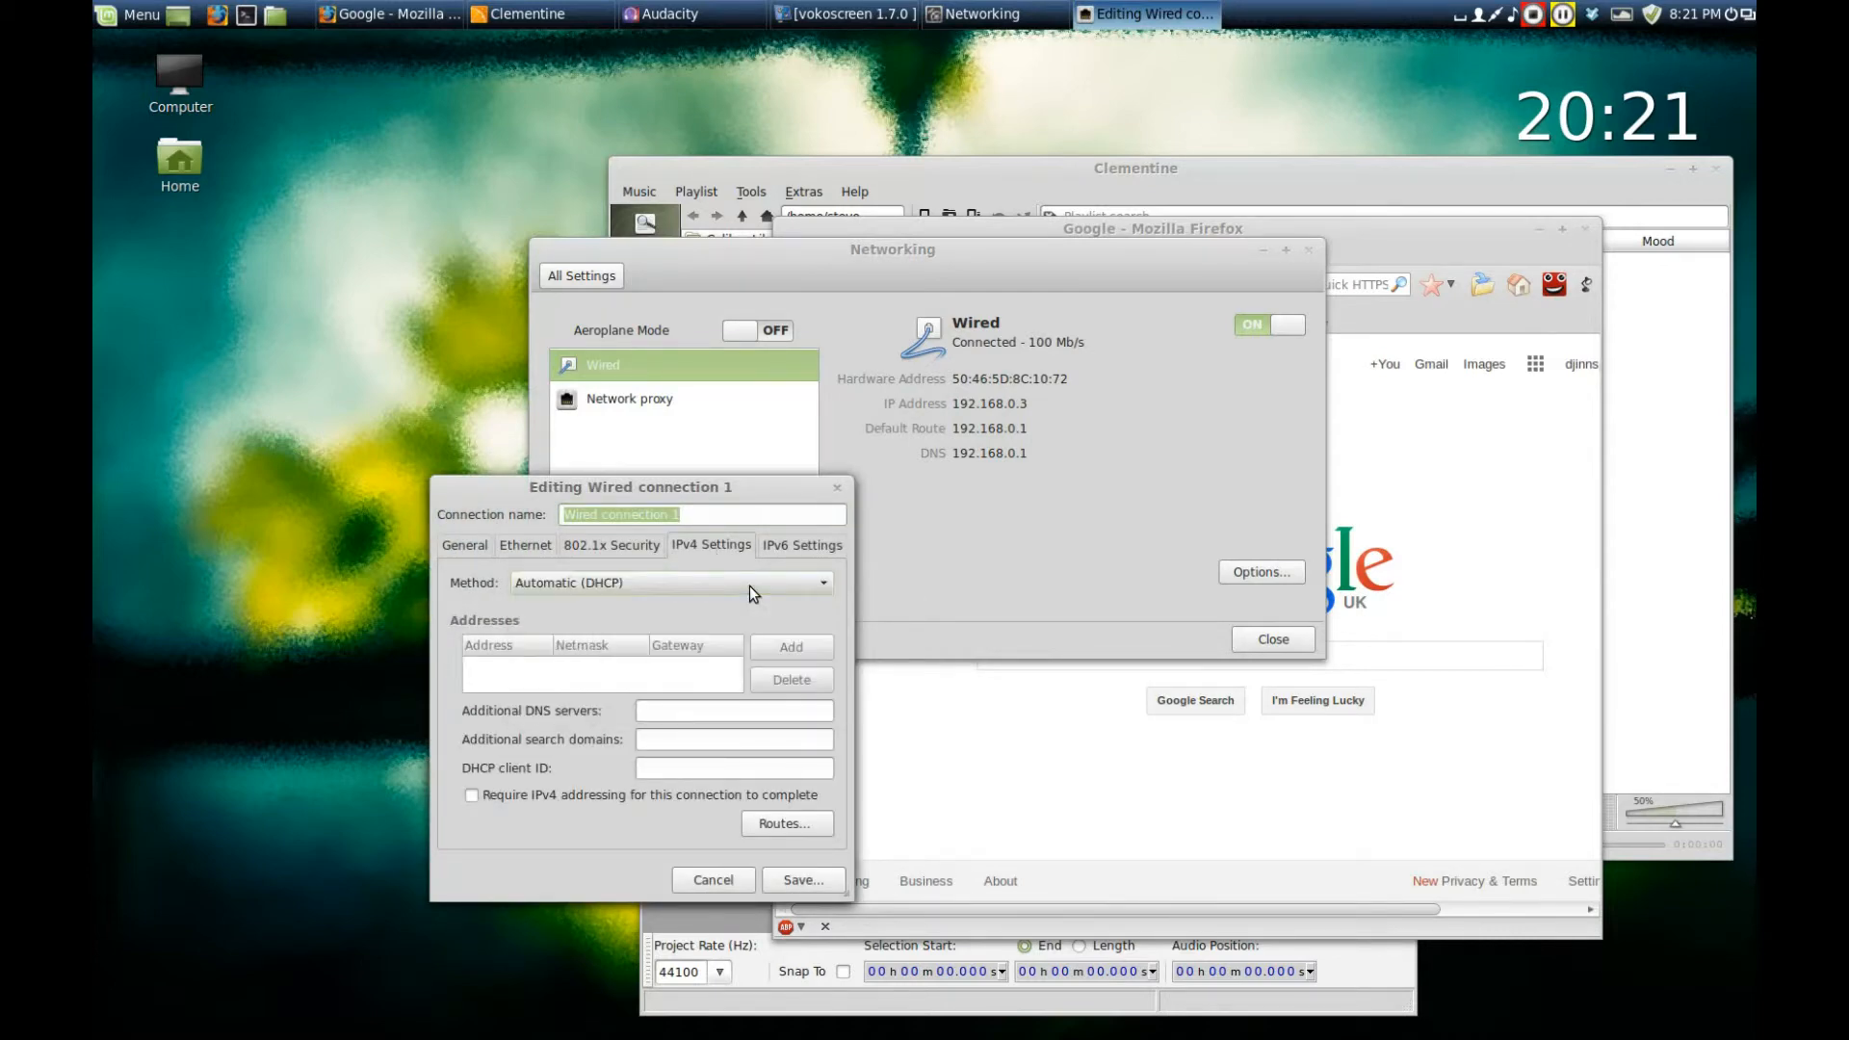
{"action": "left_click", "coordinate": [749, 586]}
{"action": "left_click", "coordinate": [606, 631]}
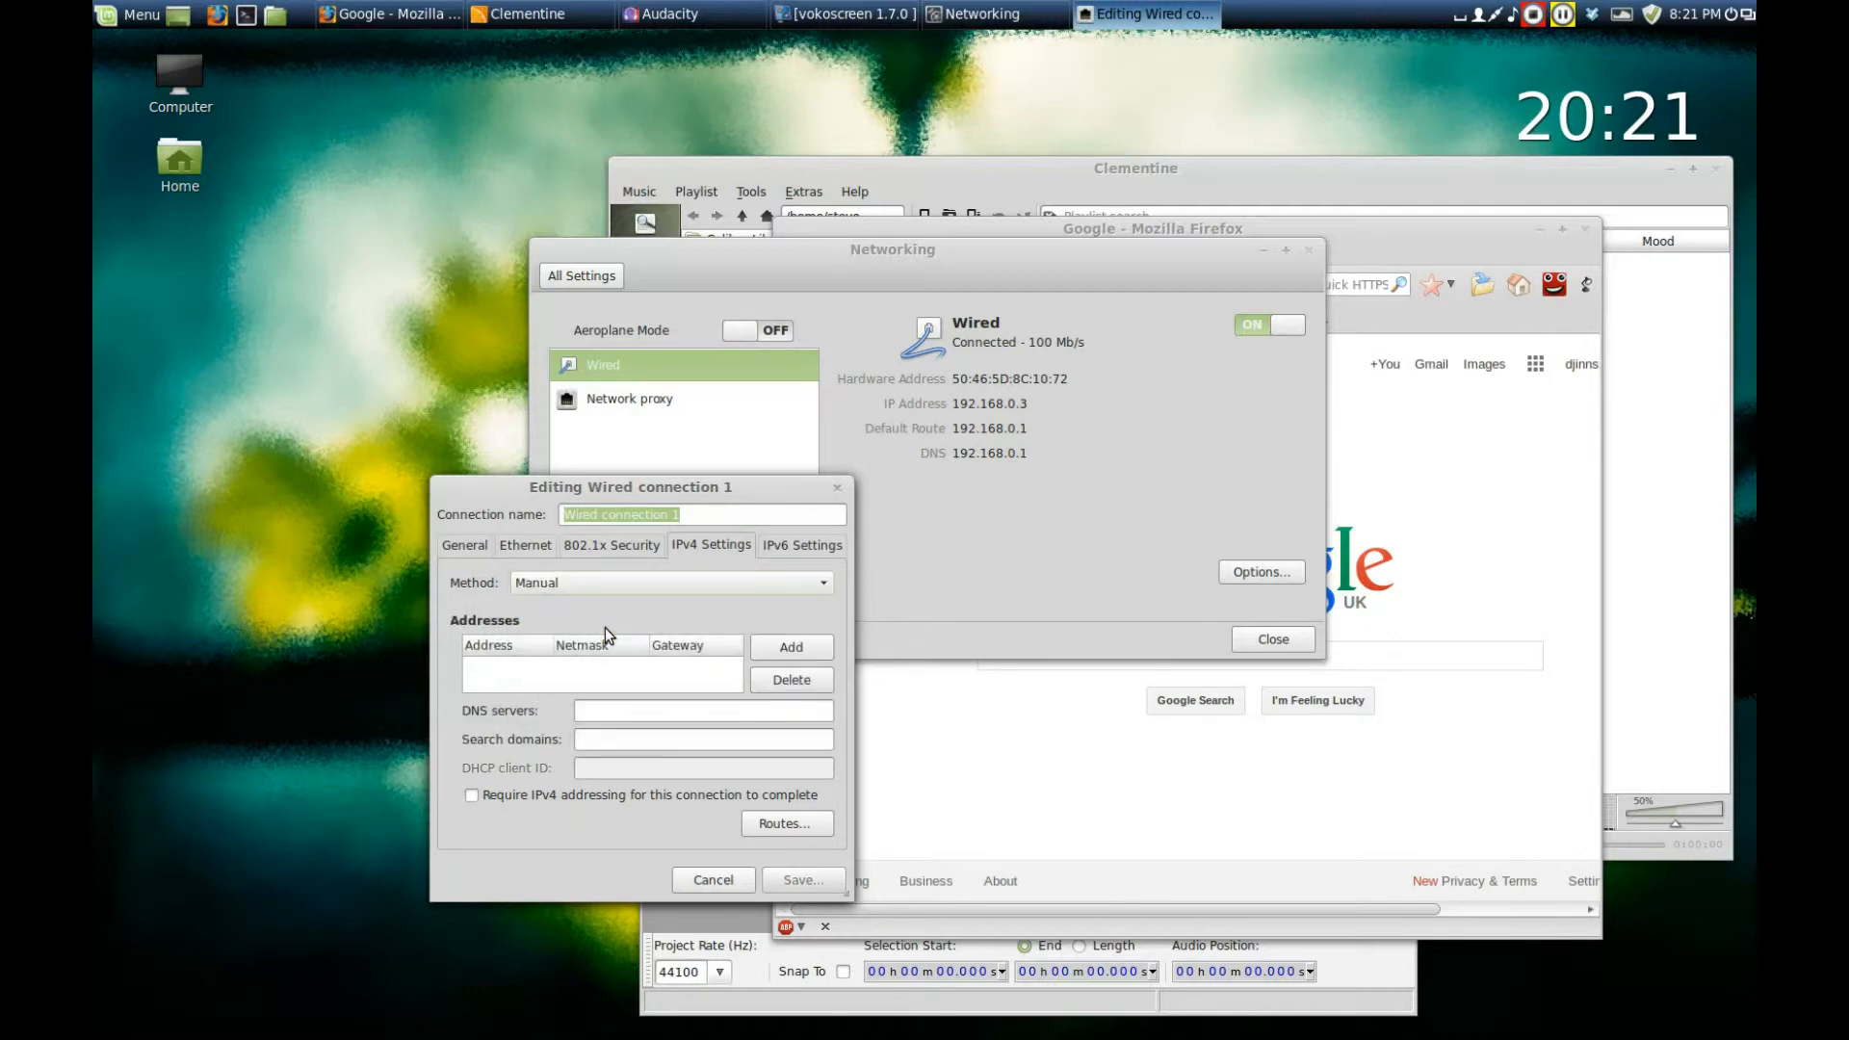
{"action": "left_click", "coordinate": [811, 649]}
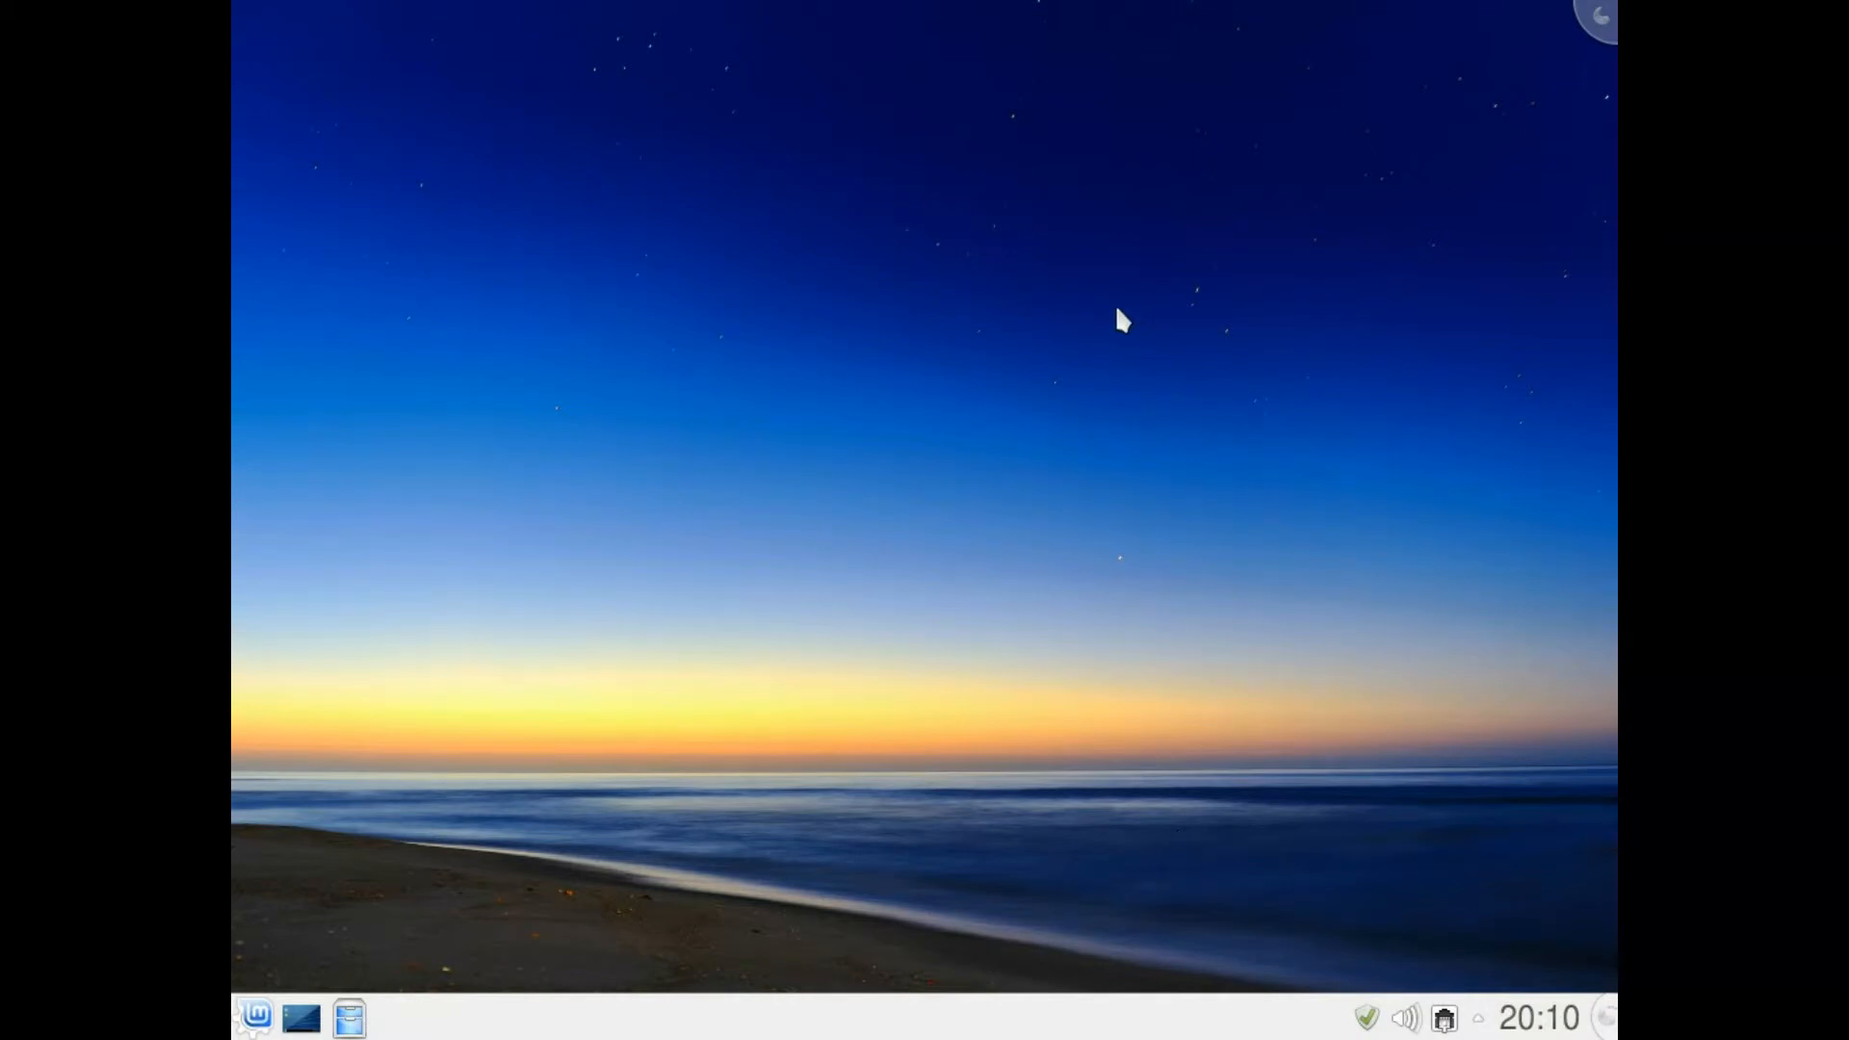
- On the Mint KDE desktop, show the details of Wired connection 1 and highlight its IPv4 address
{"action": "left_click", "coordinate": [1446, 1018]}
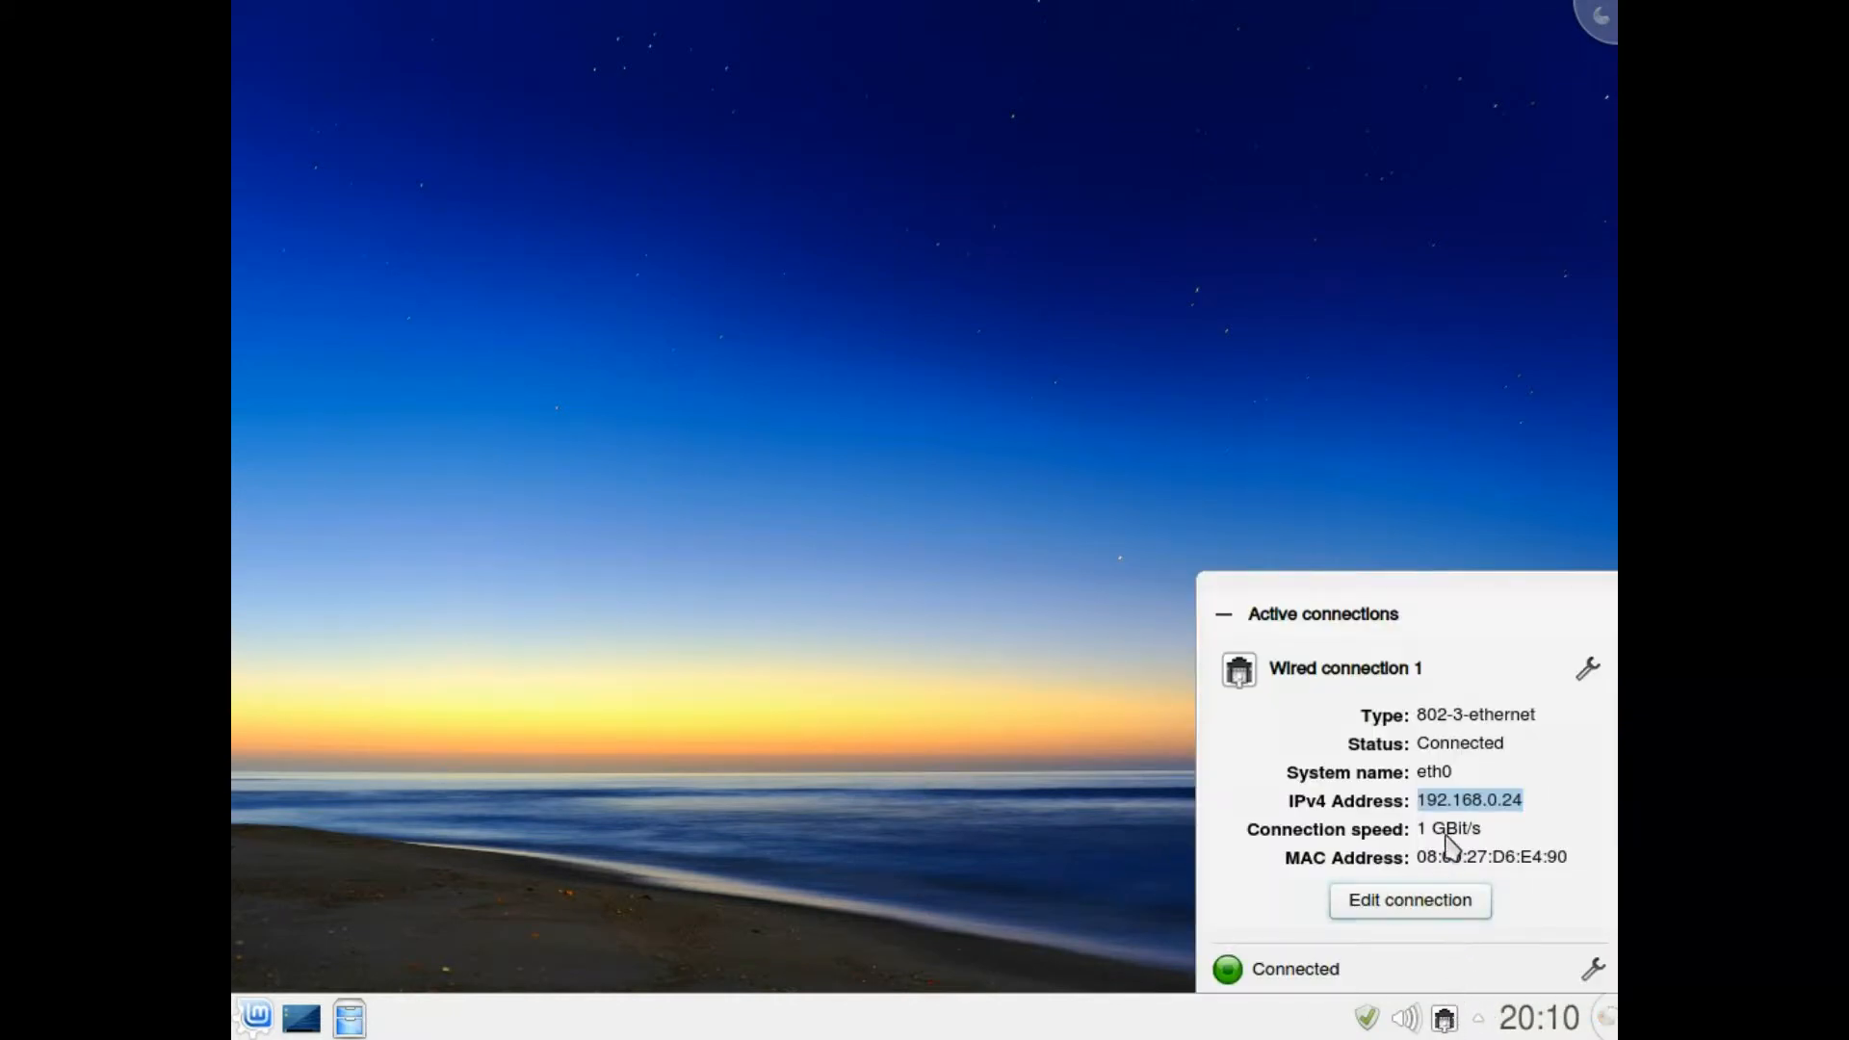
{"action": "left_click", "coordinate": [1579, 667]}
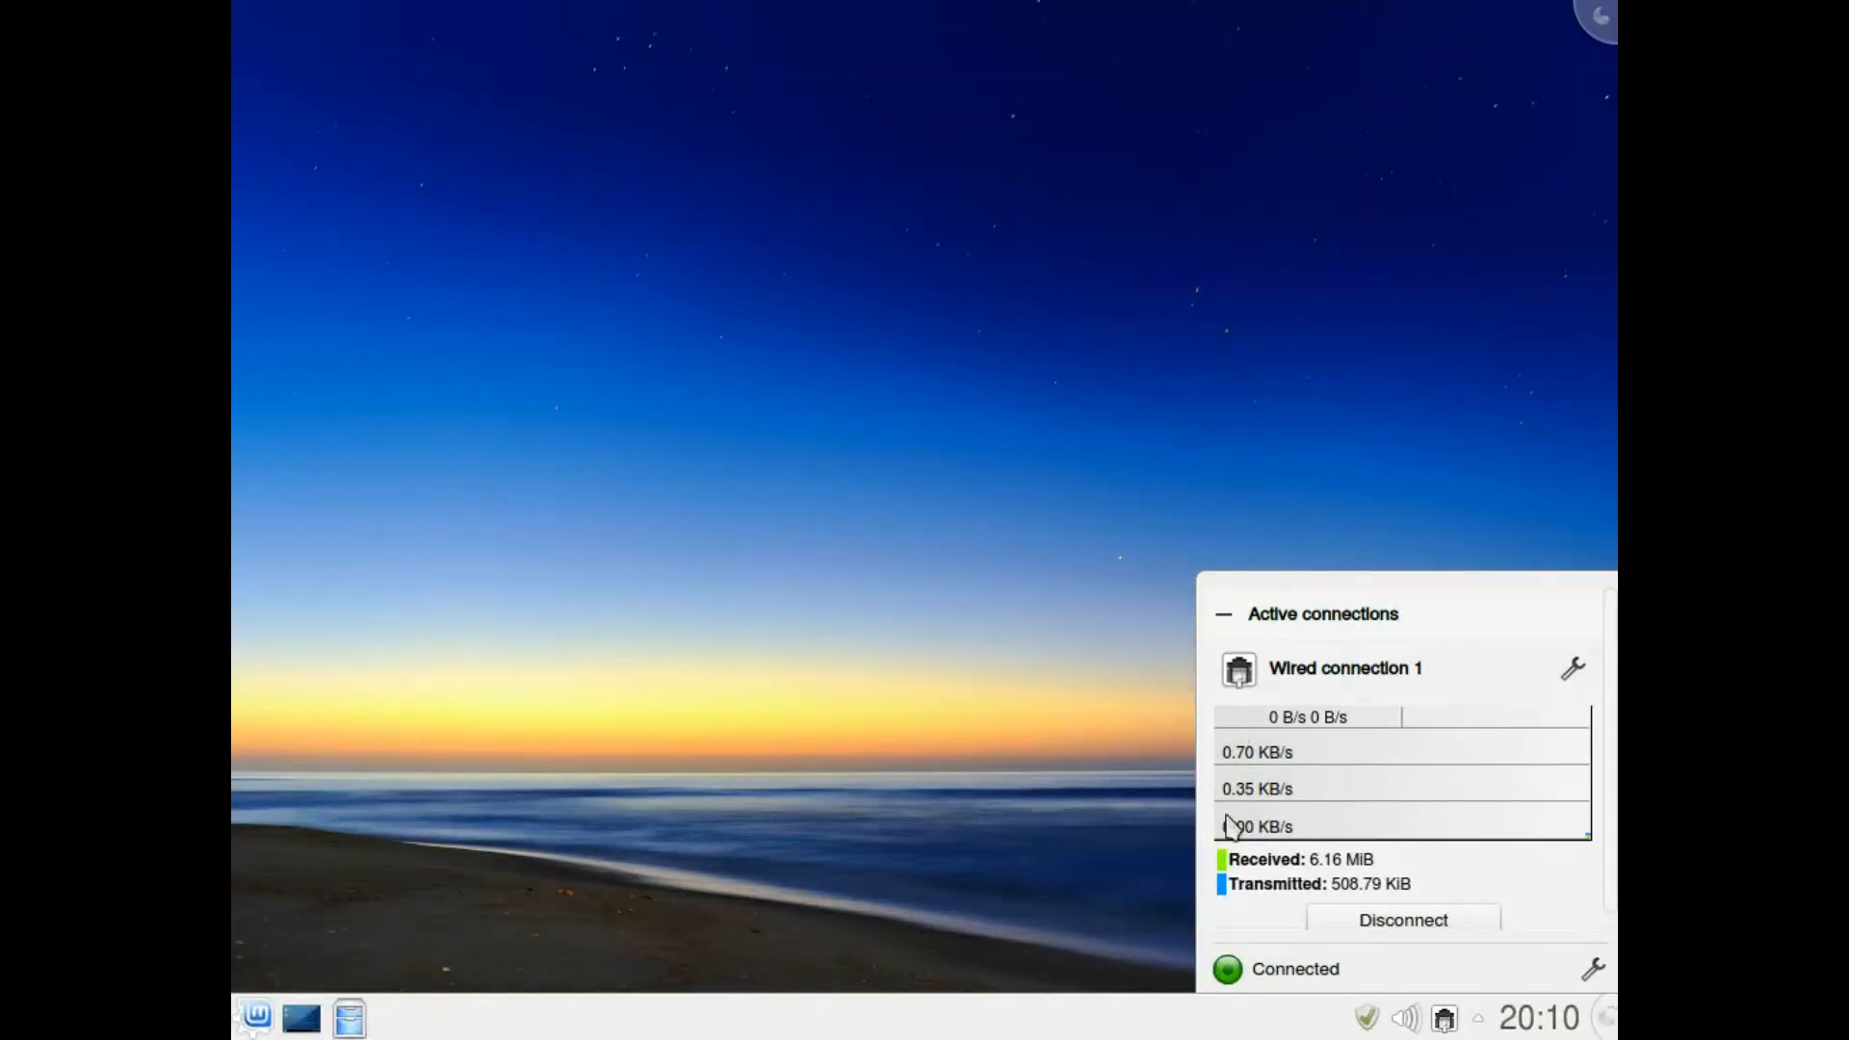
{"action": "left_click", "coordinate": [1523, 674]}
{"action": "left_click", "coordinate": [1530, 674]}
{"action": "left_click", "coordinate": [1525, 664]}
{"action": "left_click", "coordinate": [1538, 664]}
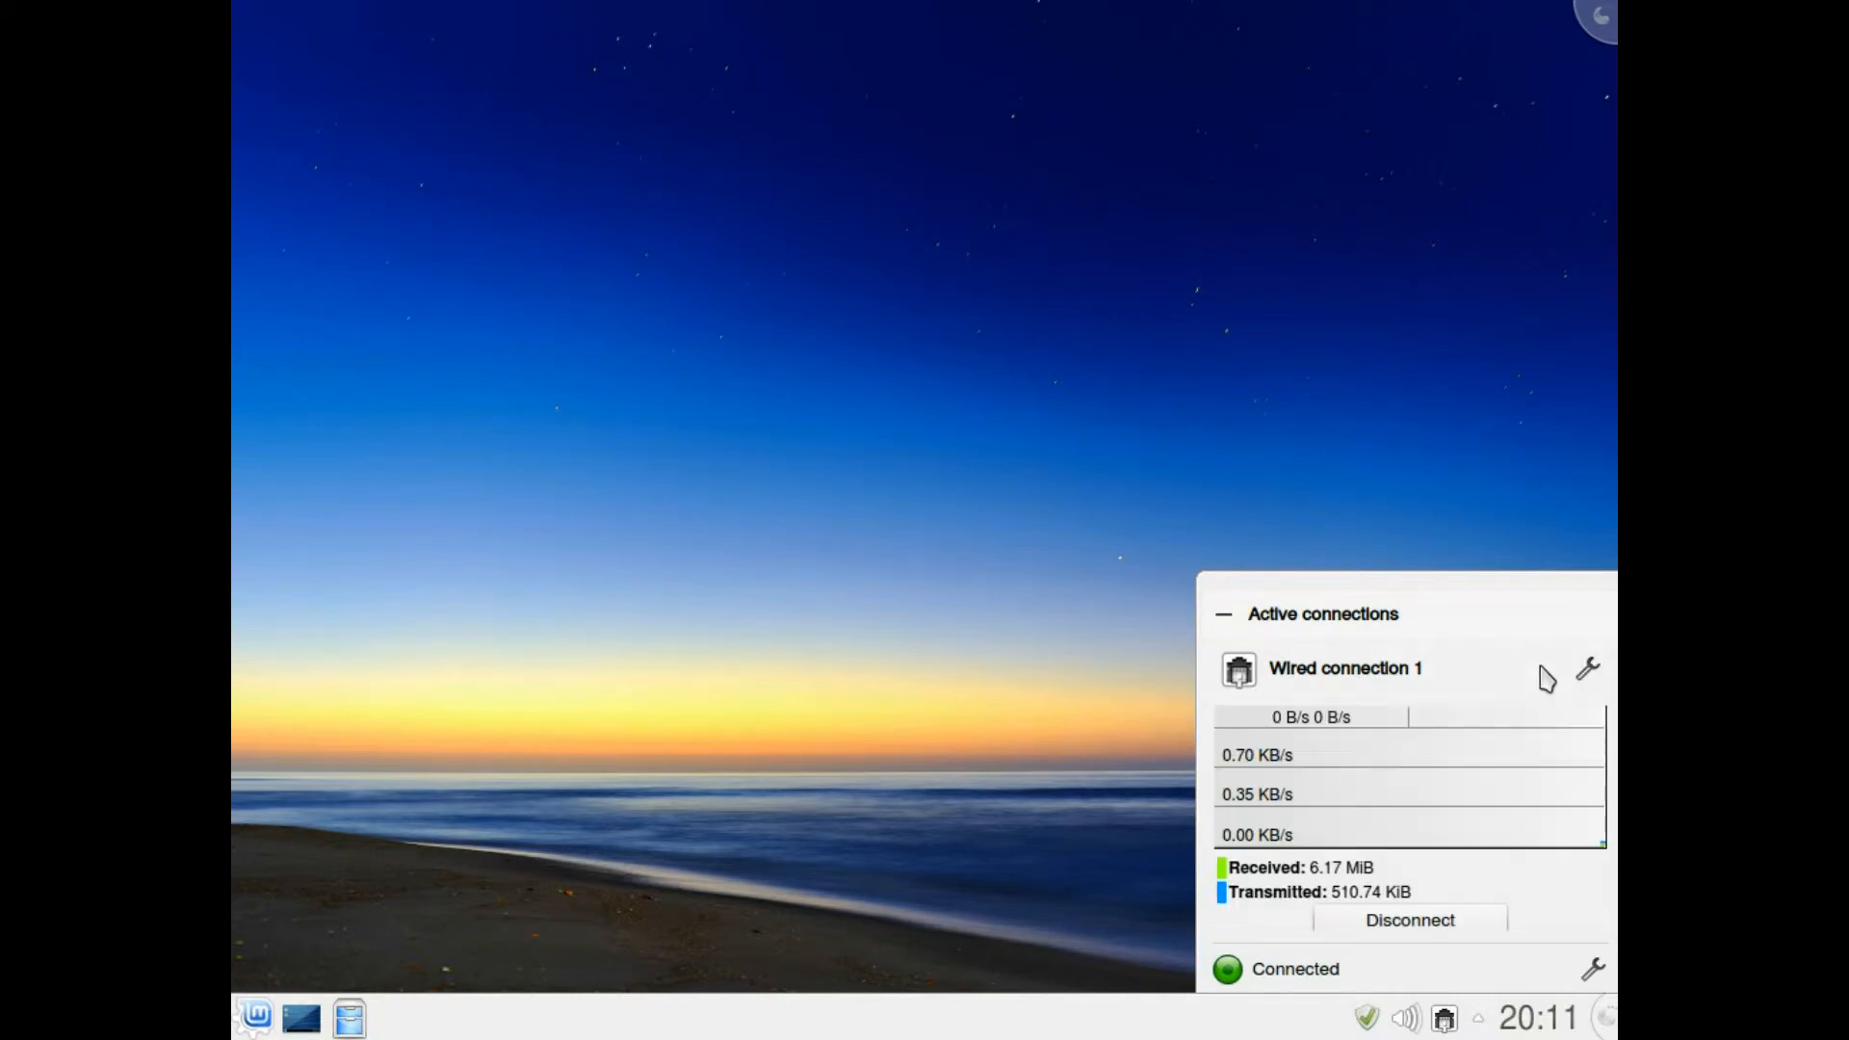
{"action": "left_click", "coordinate": [1573, 674]}
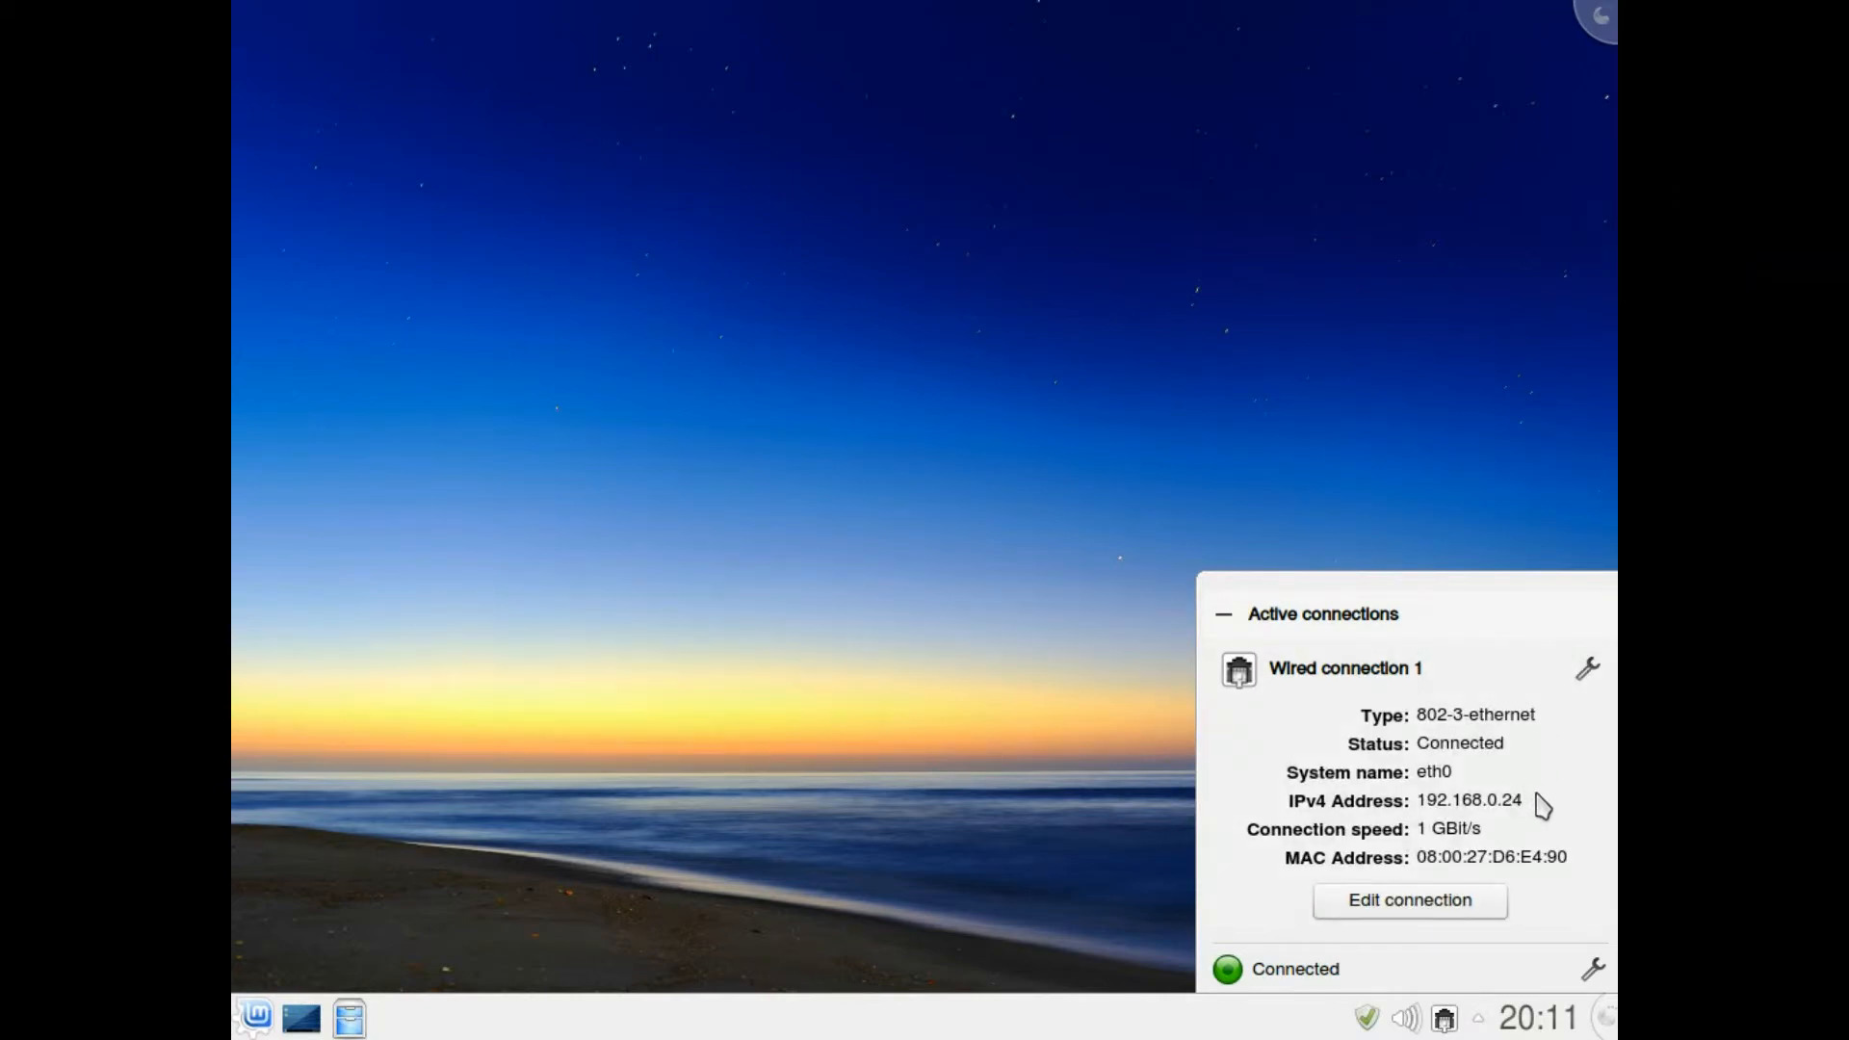
{"action": "left_click_drag", "start_coordinate": [1533, 802], "coordinate": [1292, 803]}
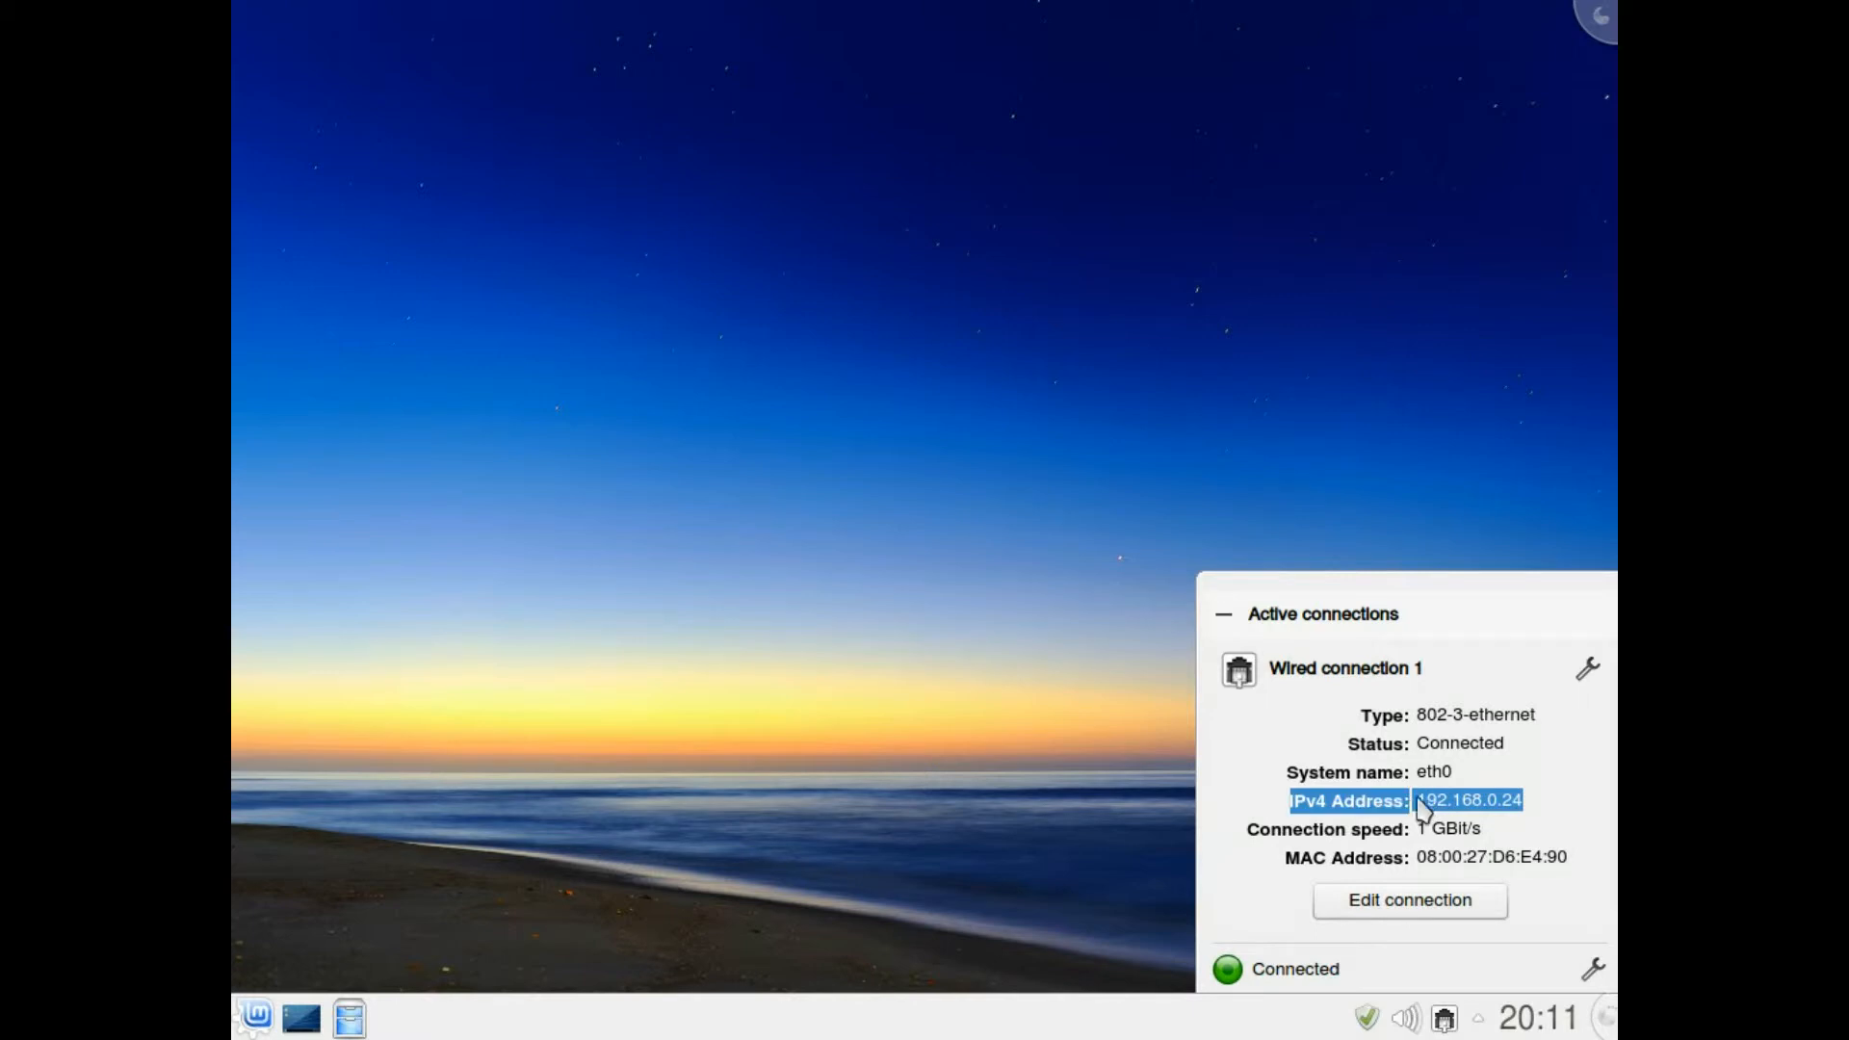
- Open Wired connection 1 for editing and switch its IPv4 method to manual
{"action": "left_click", "coordinate": [1423, 911]}
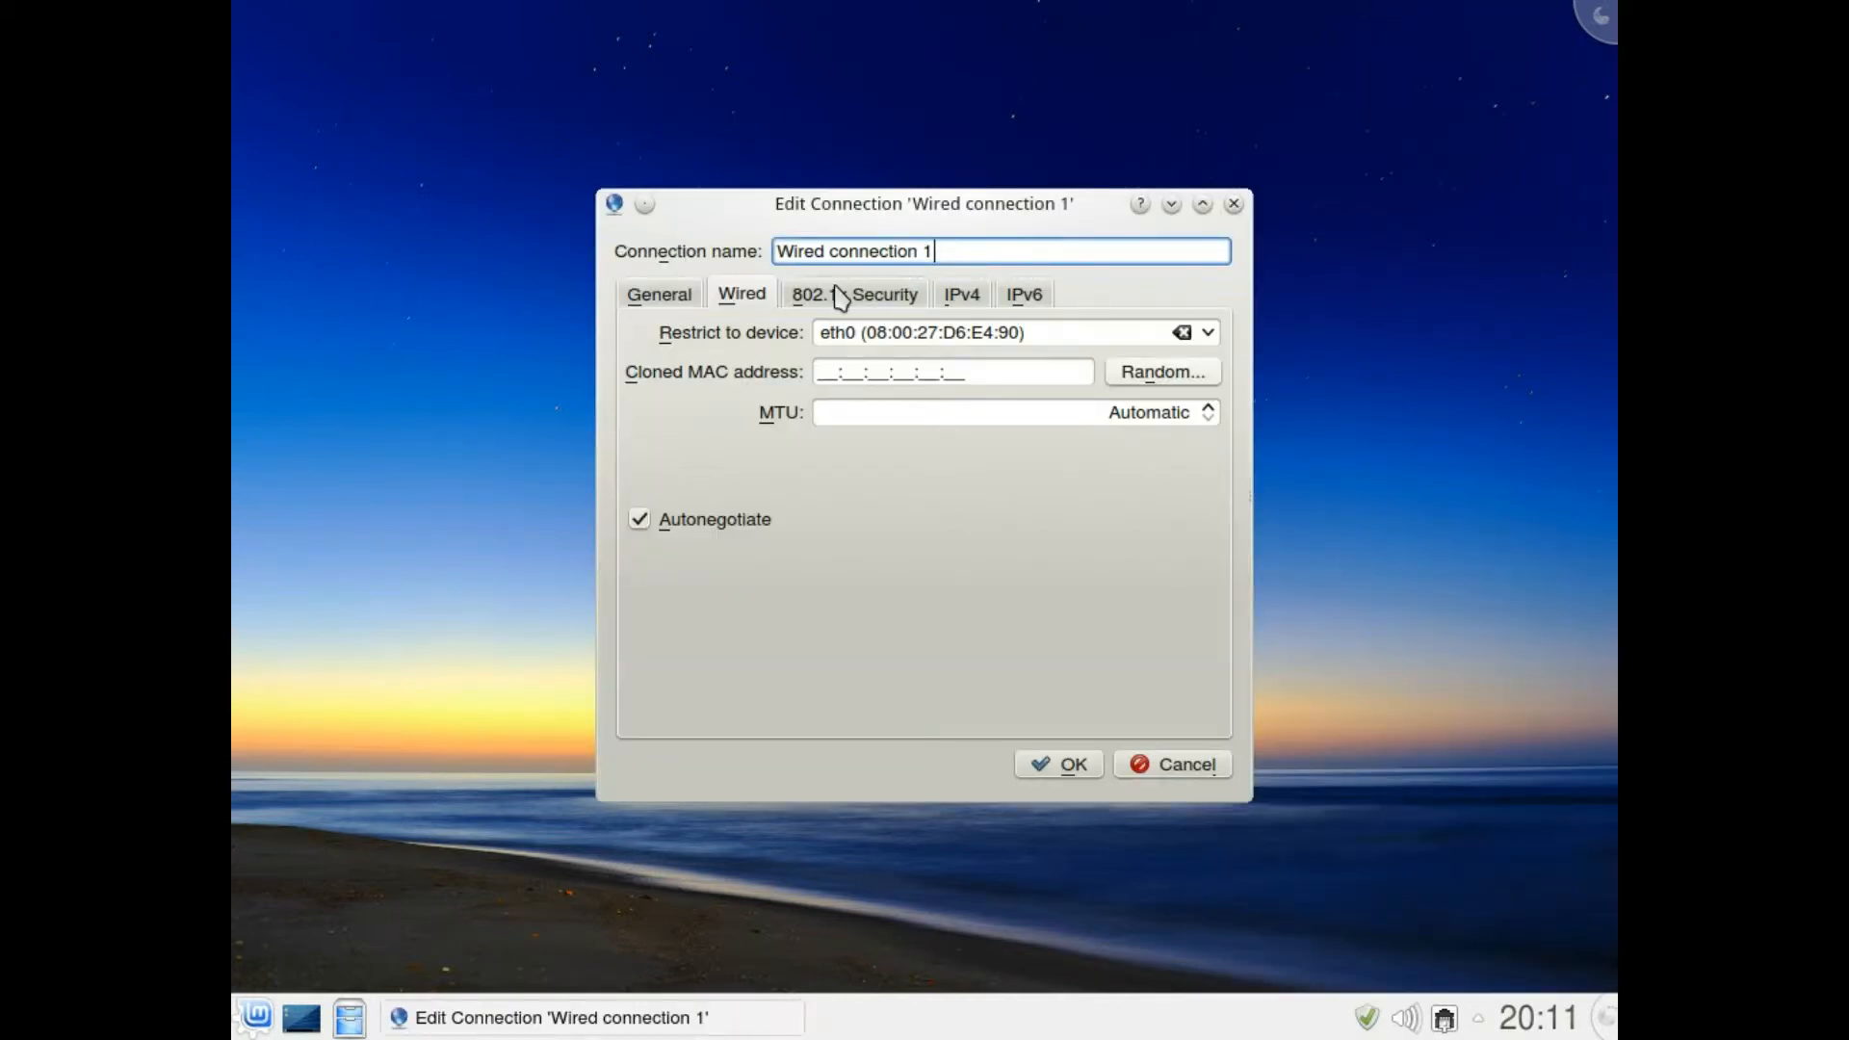
{"action": "left_click", "coordinate": [959, 293]}
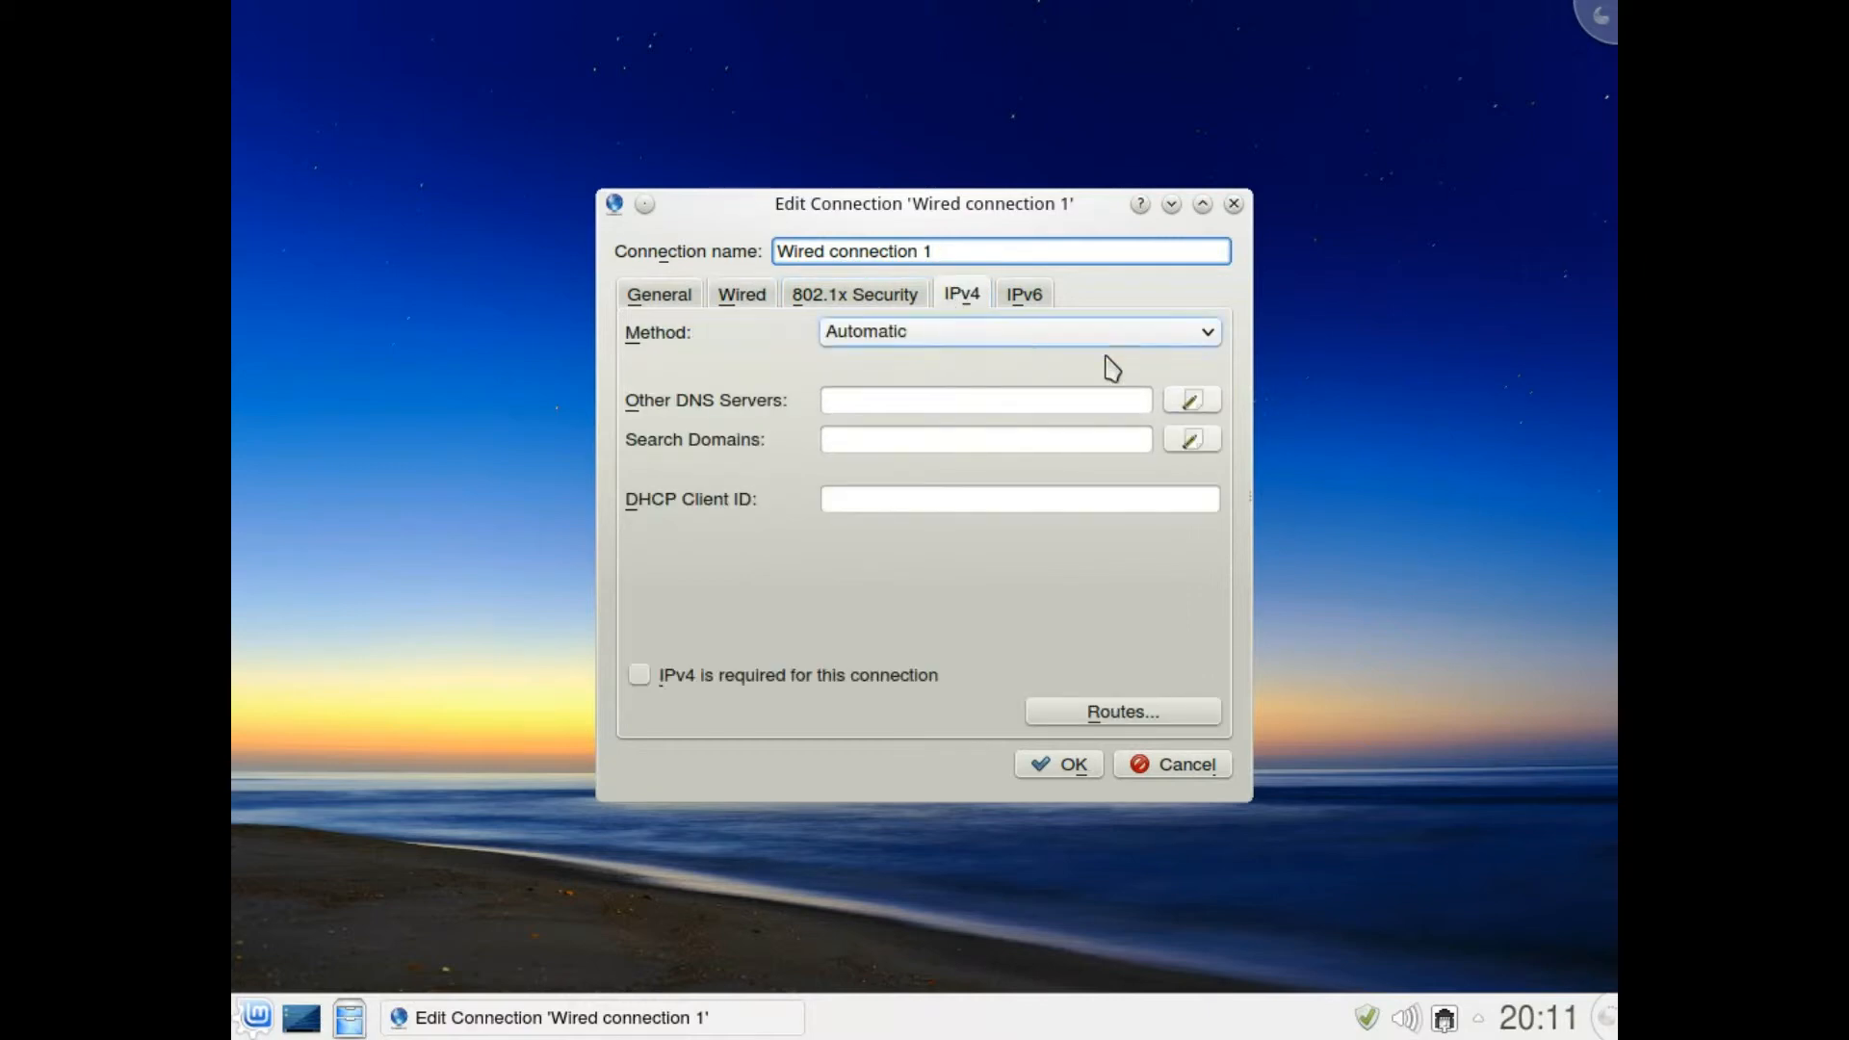
{"action": "left_click", "coordinate": [1205, 335]}
{"action": "left_click", "coordinate": [939, 438]}
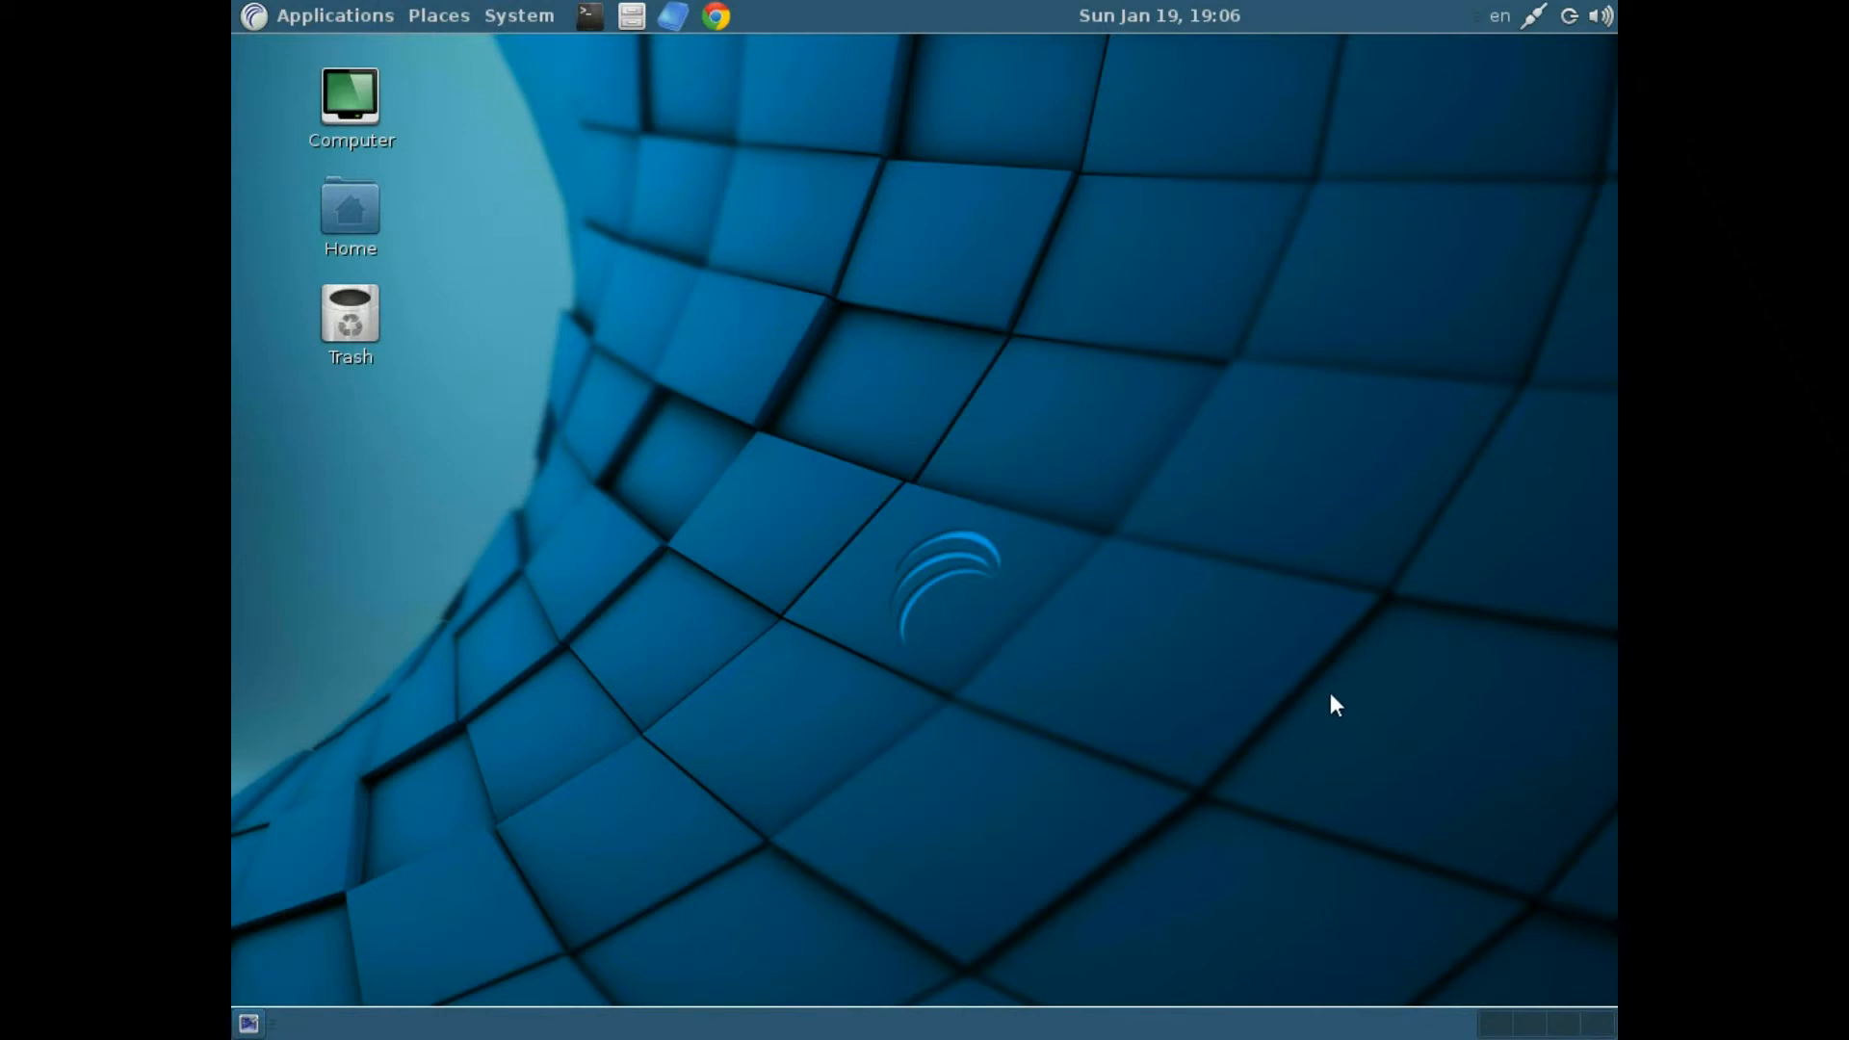
- On the blue-tiled desktop, show the active wired connection's information and move its window aside
{"action": "left_click", "coordinate": [1531, 15]}
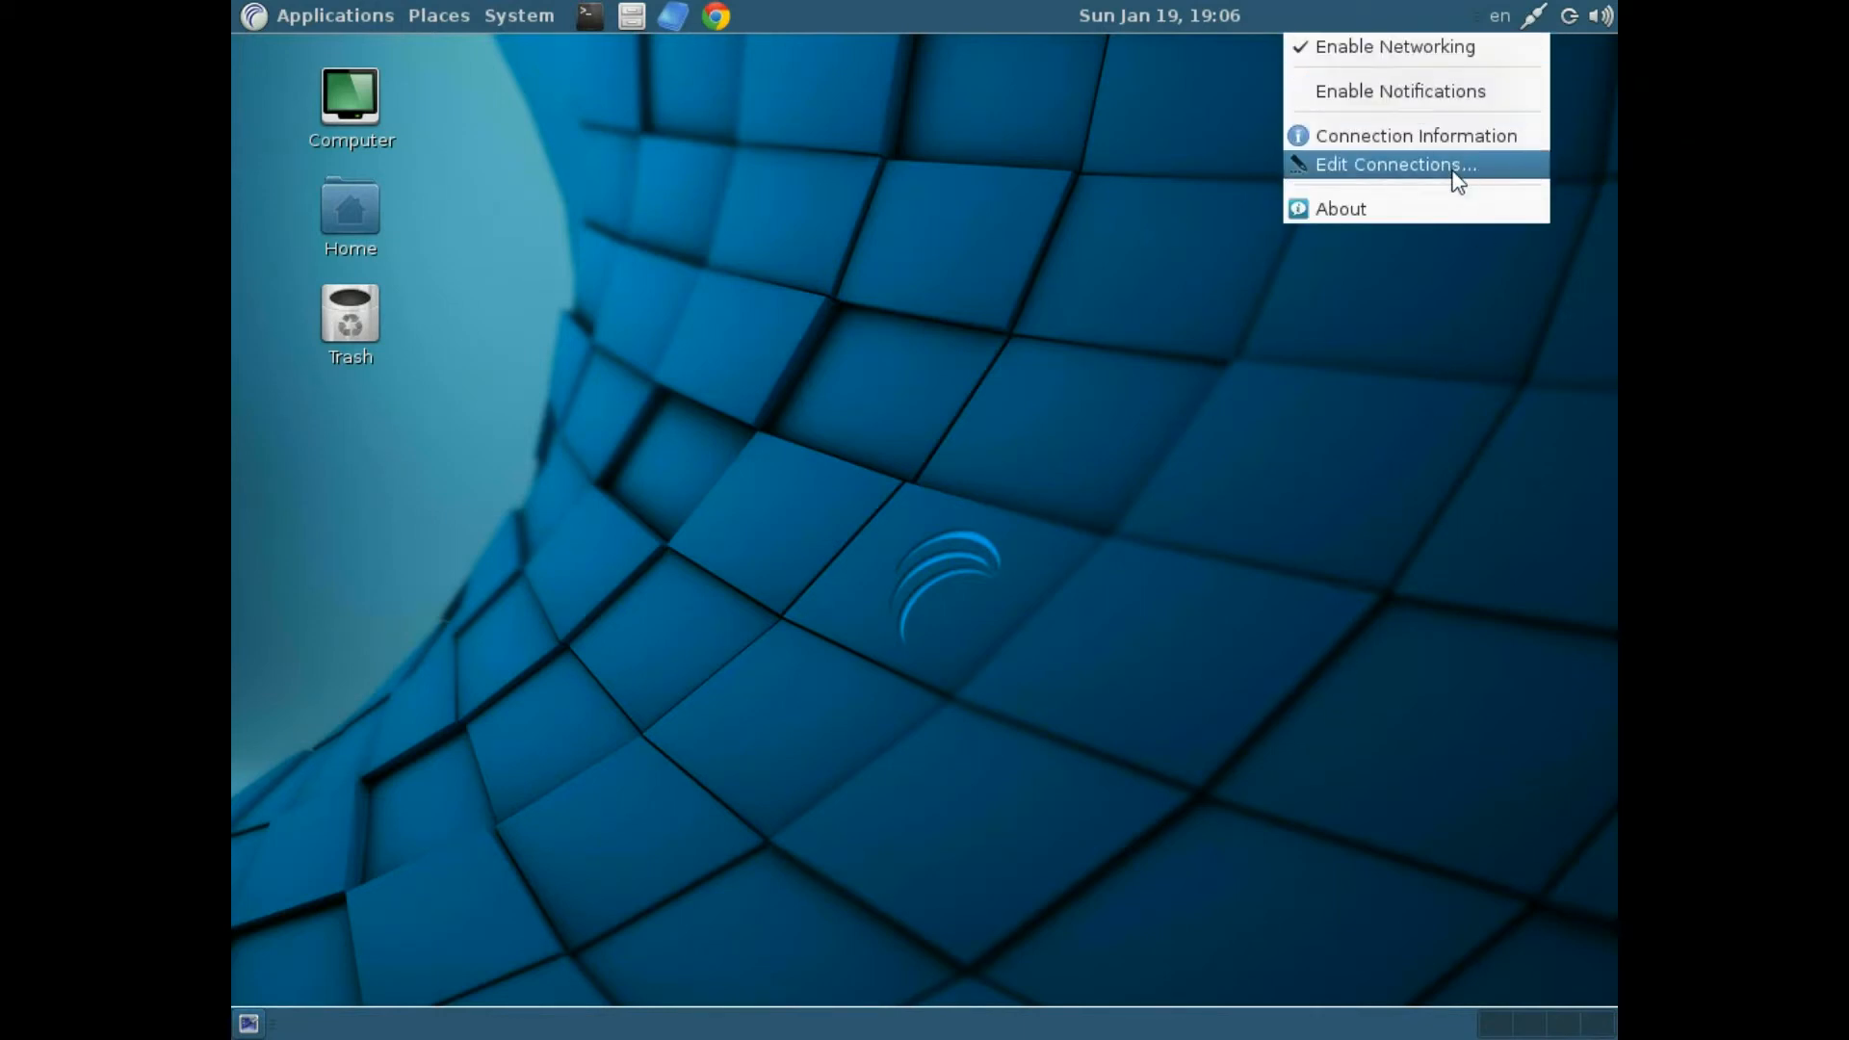
{"action": "left_click", "coordinate": [1469, 139]}
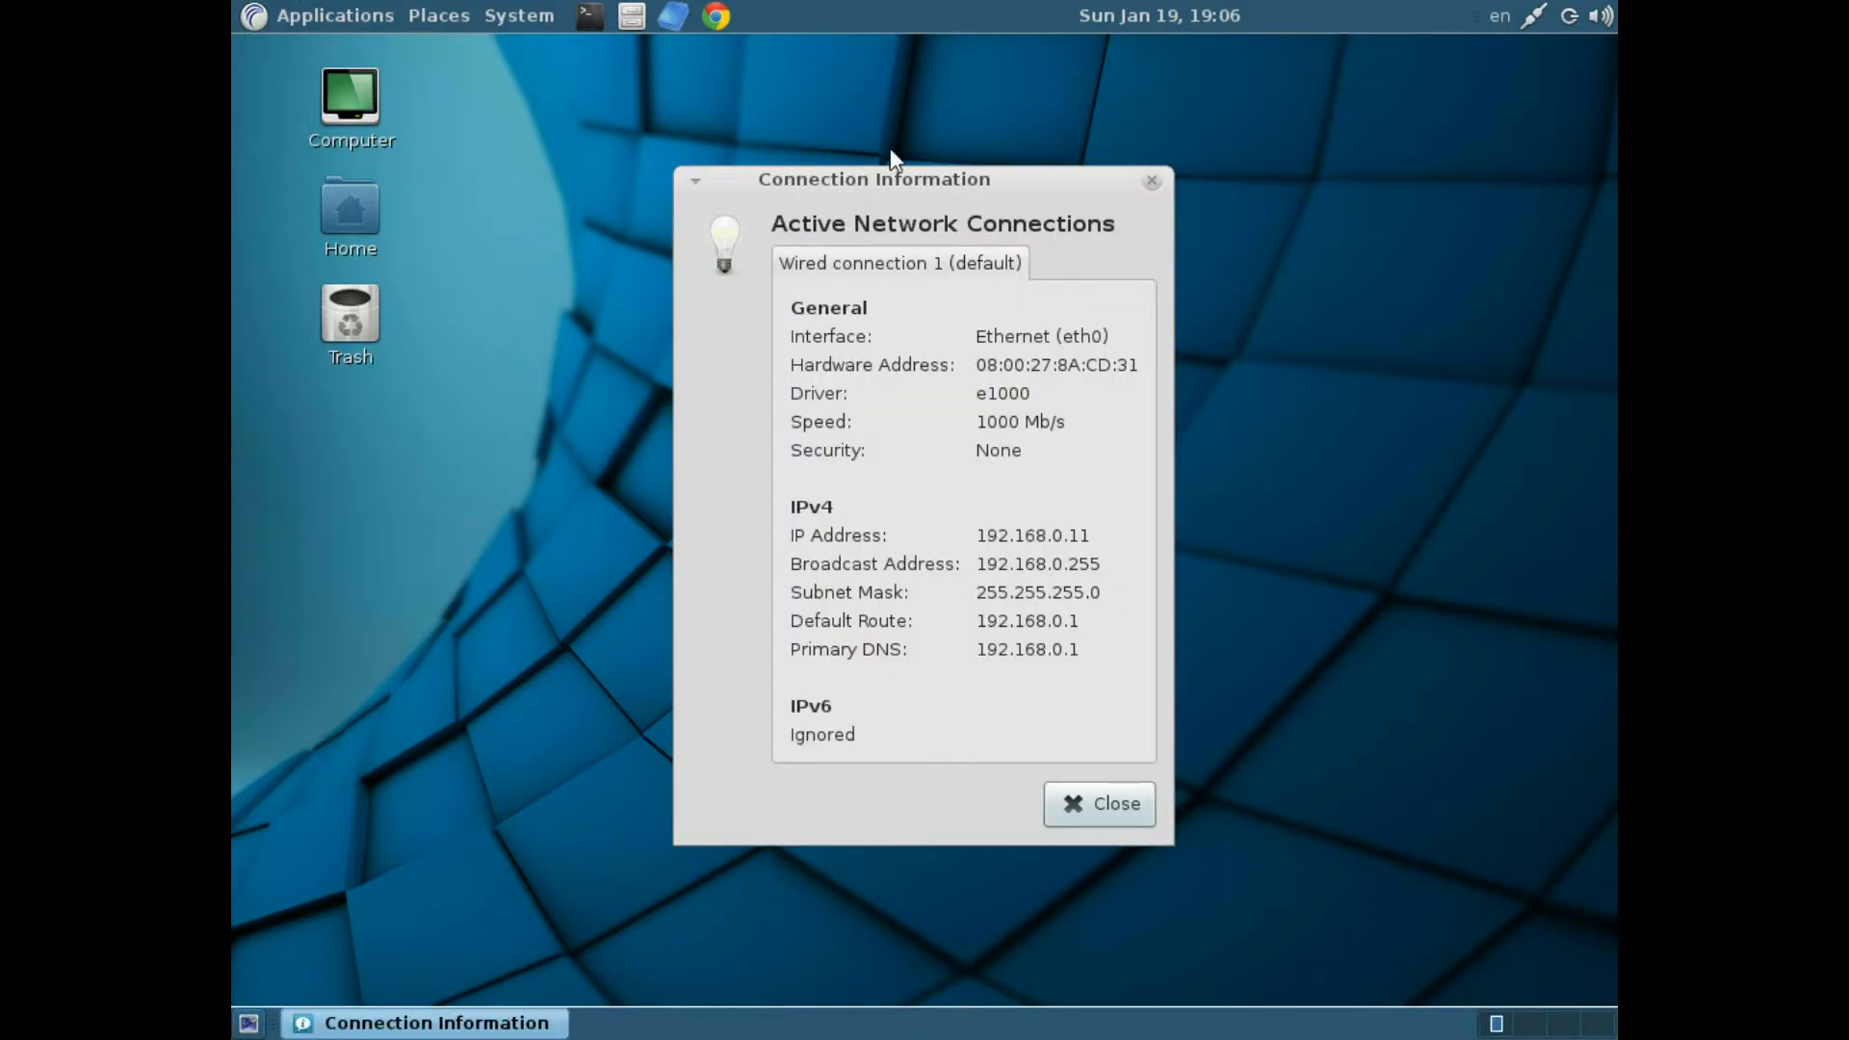
{"action": "left_click_drag", "start_coordinate": [890, 167], "coordinate": [655, 158]}
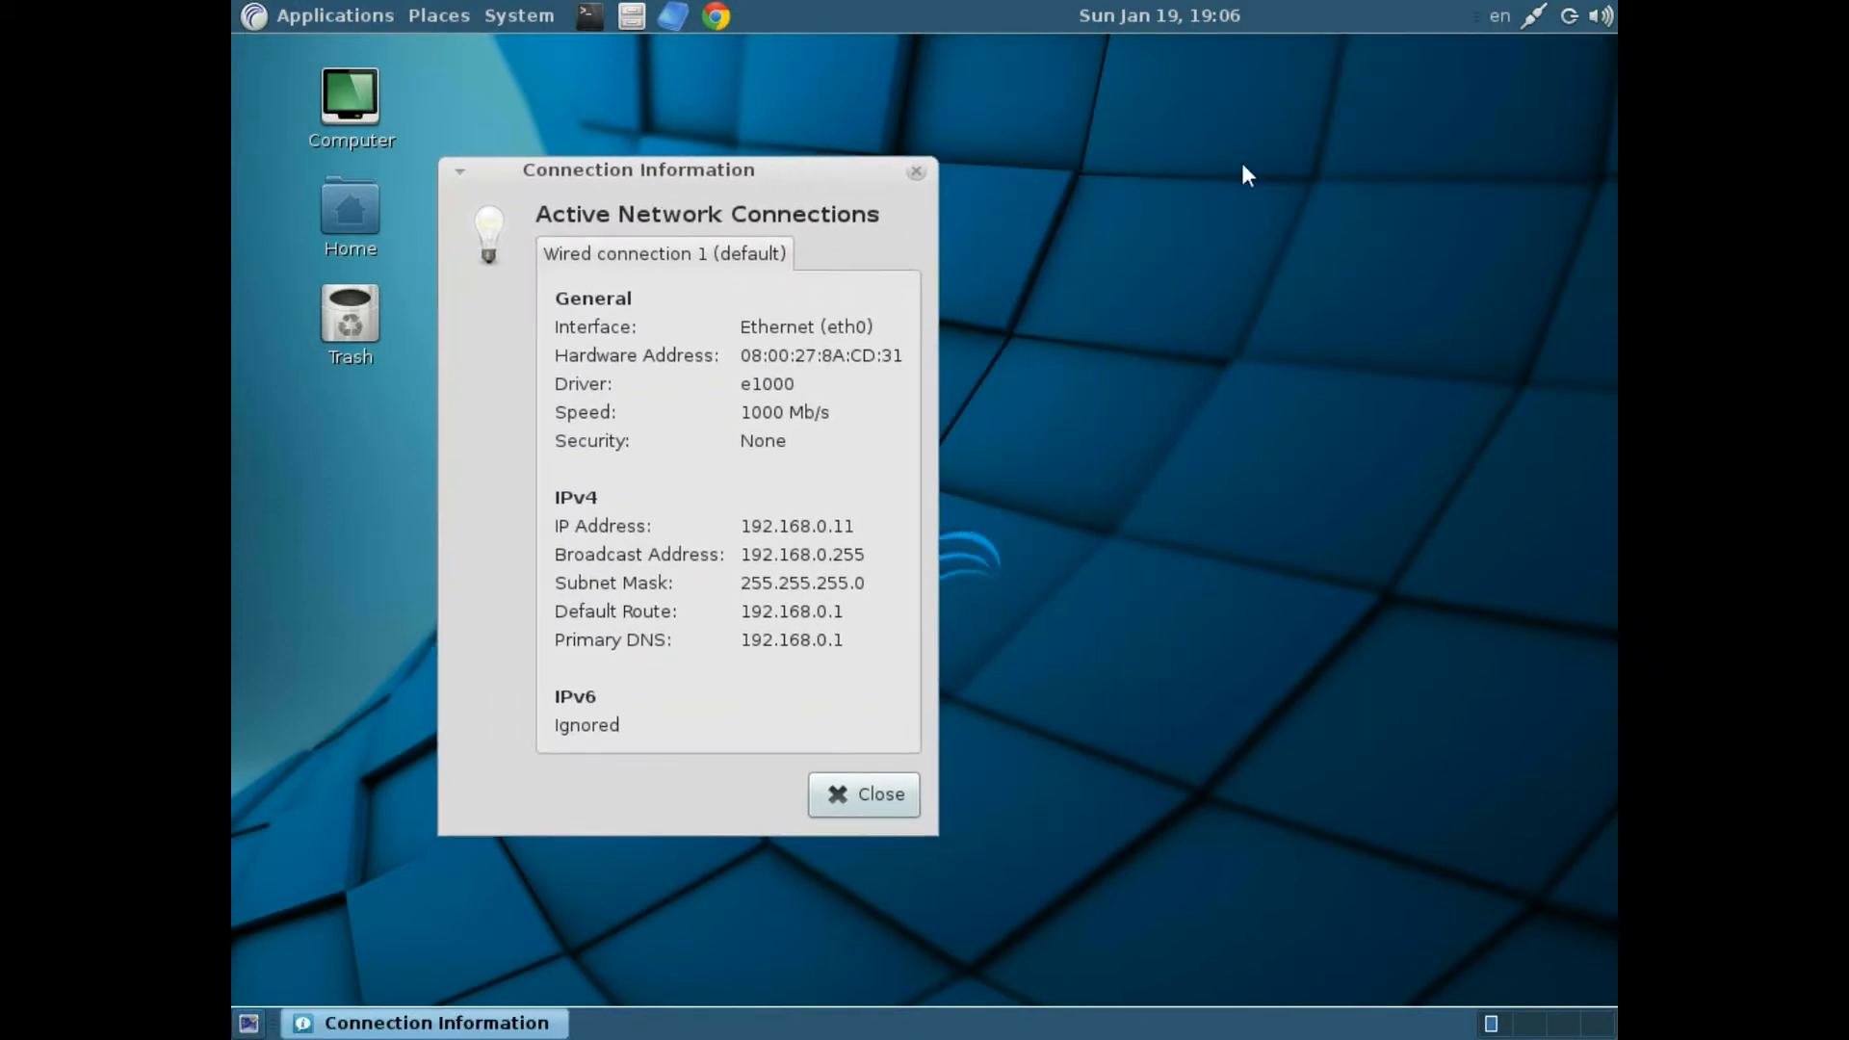
- Open Wired connection 1 for editing from the network connections list and place the editor beside the connection information
{"action": "left_click", "coordinate": [1531, 14]}
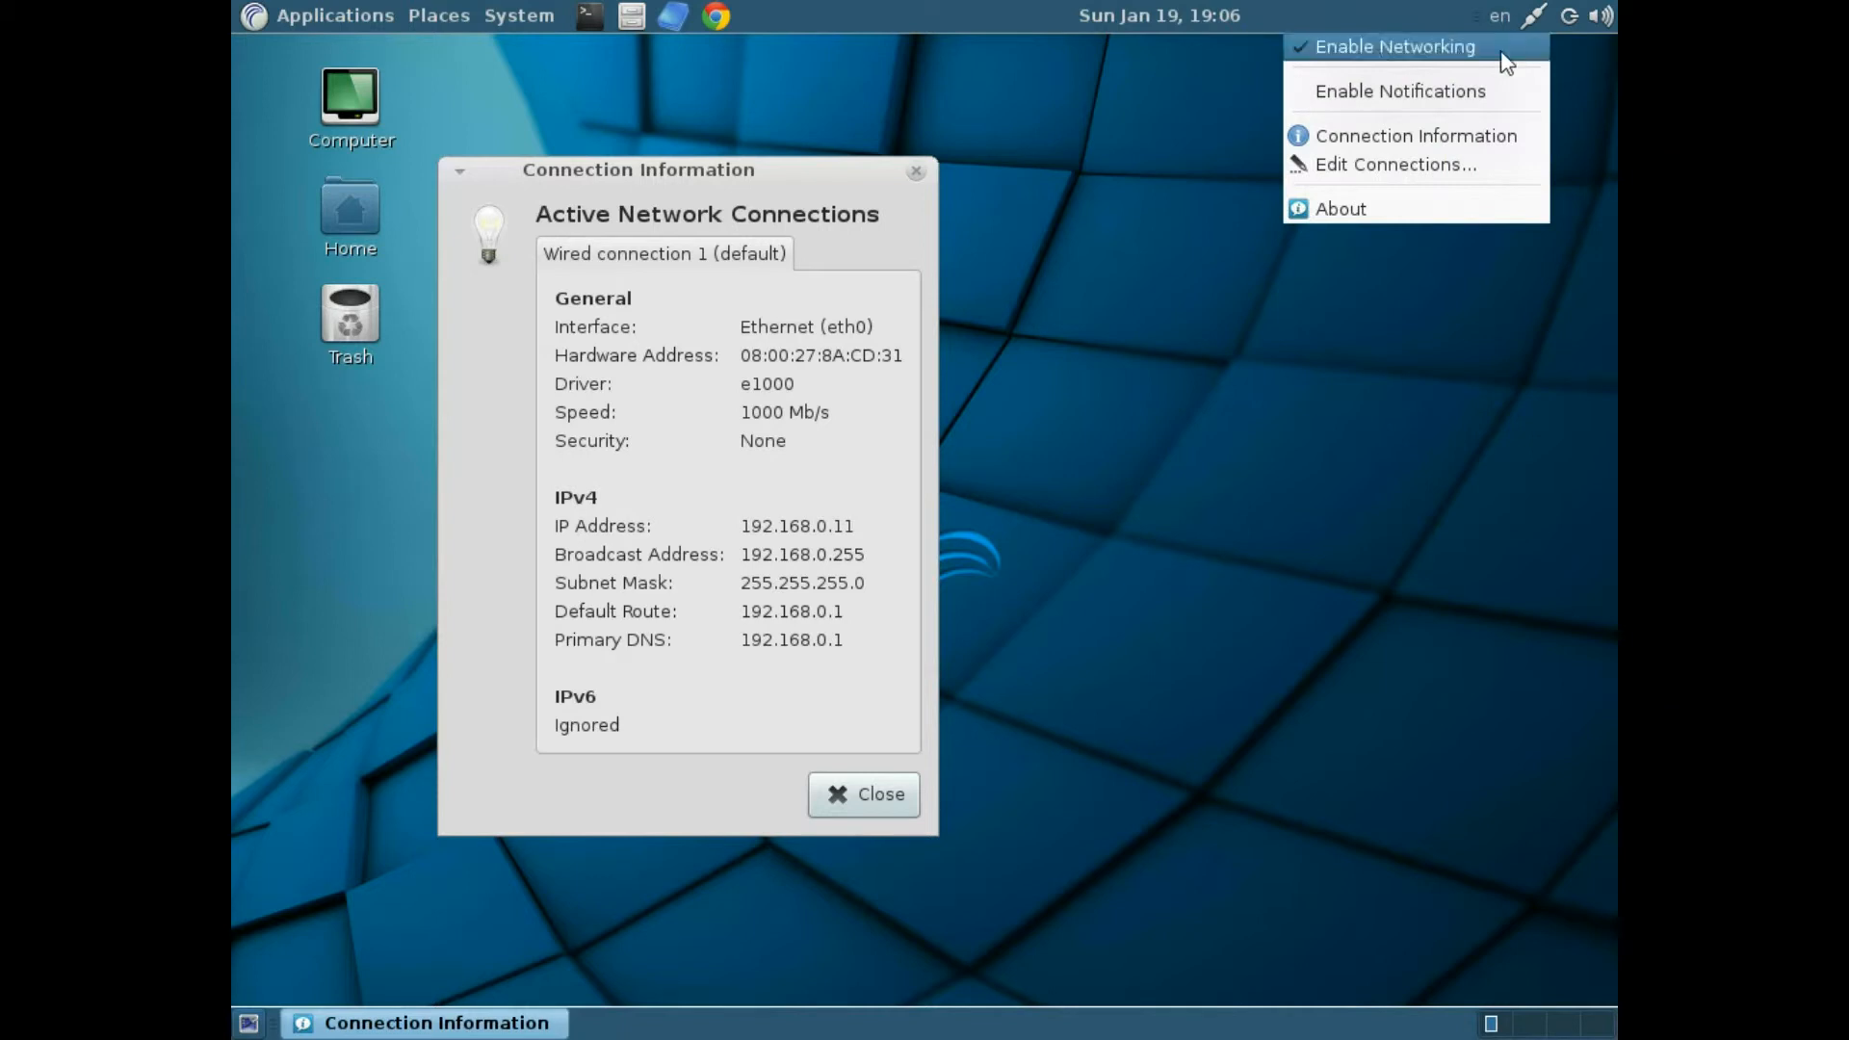
{"action": "left_click", "coordinate": [1458, 165]}
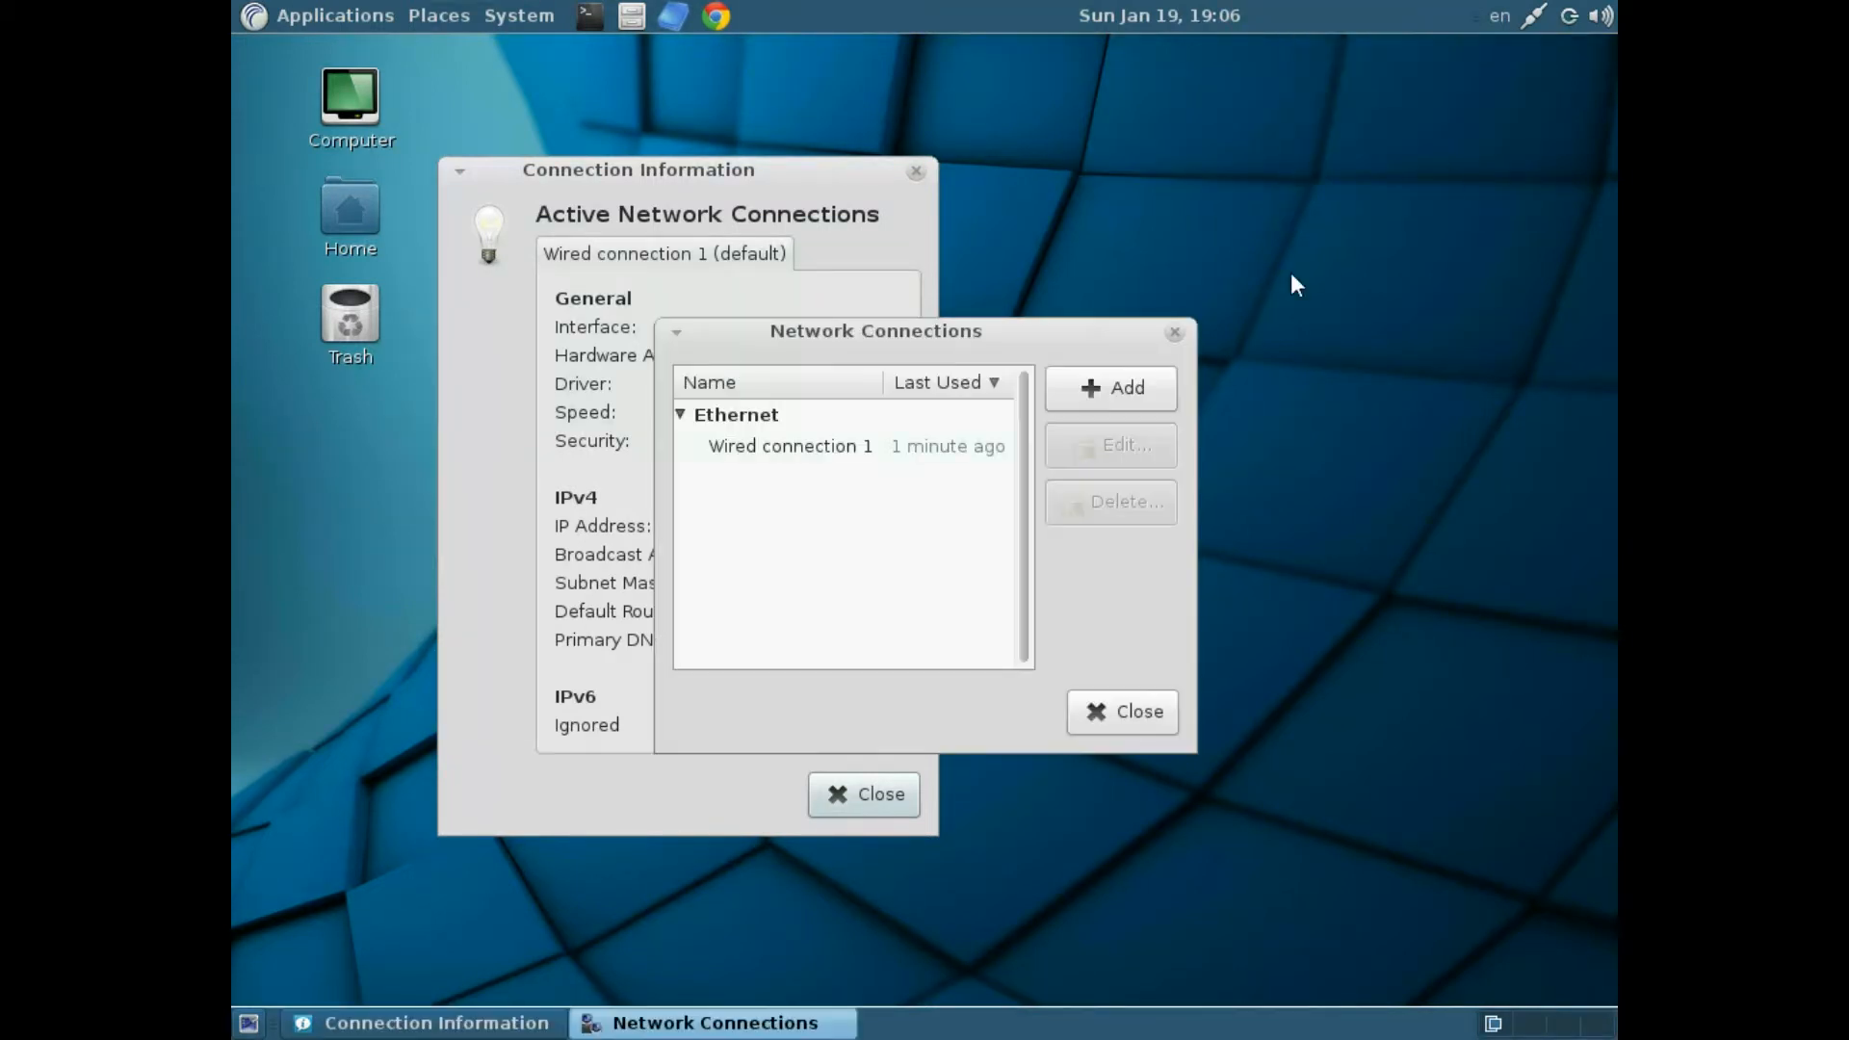
{"action": "left_click_drag", "start_coordinate": [912, 330], "coordinate": [1265, 249]}
{"action": "left_click", "coordinate": [1107, 364]}
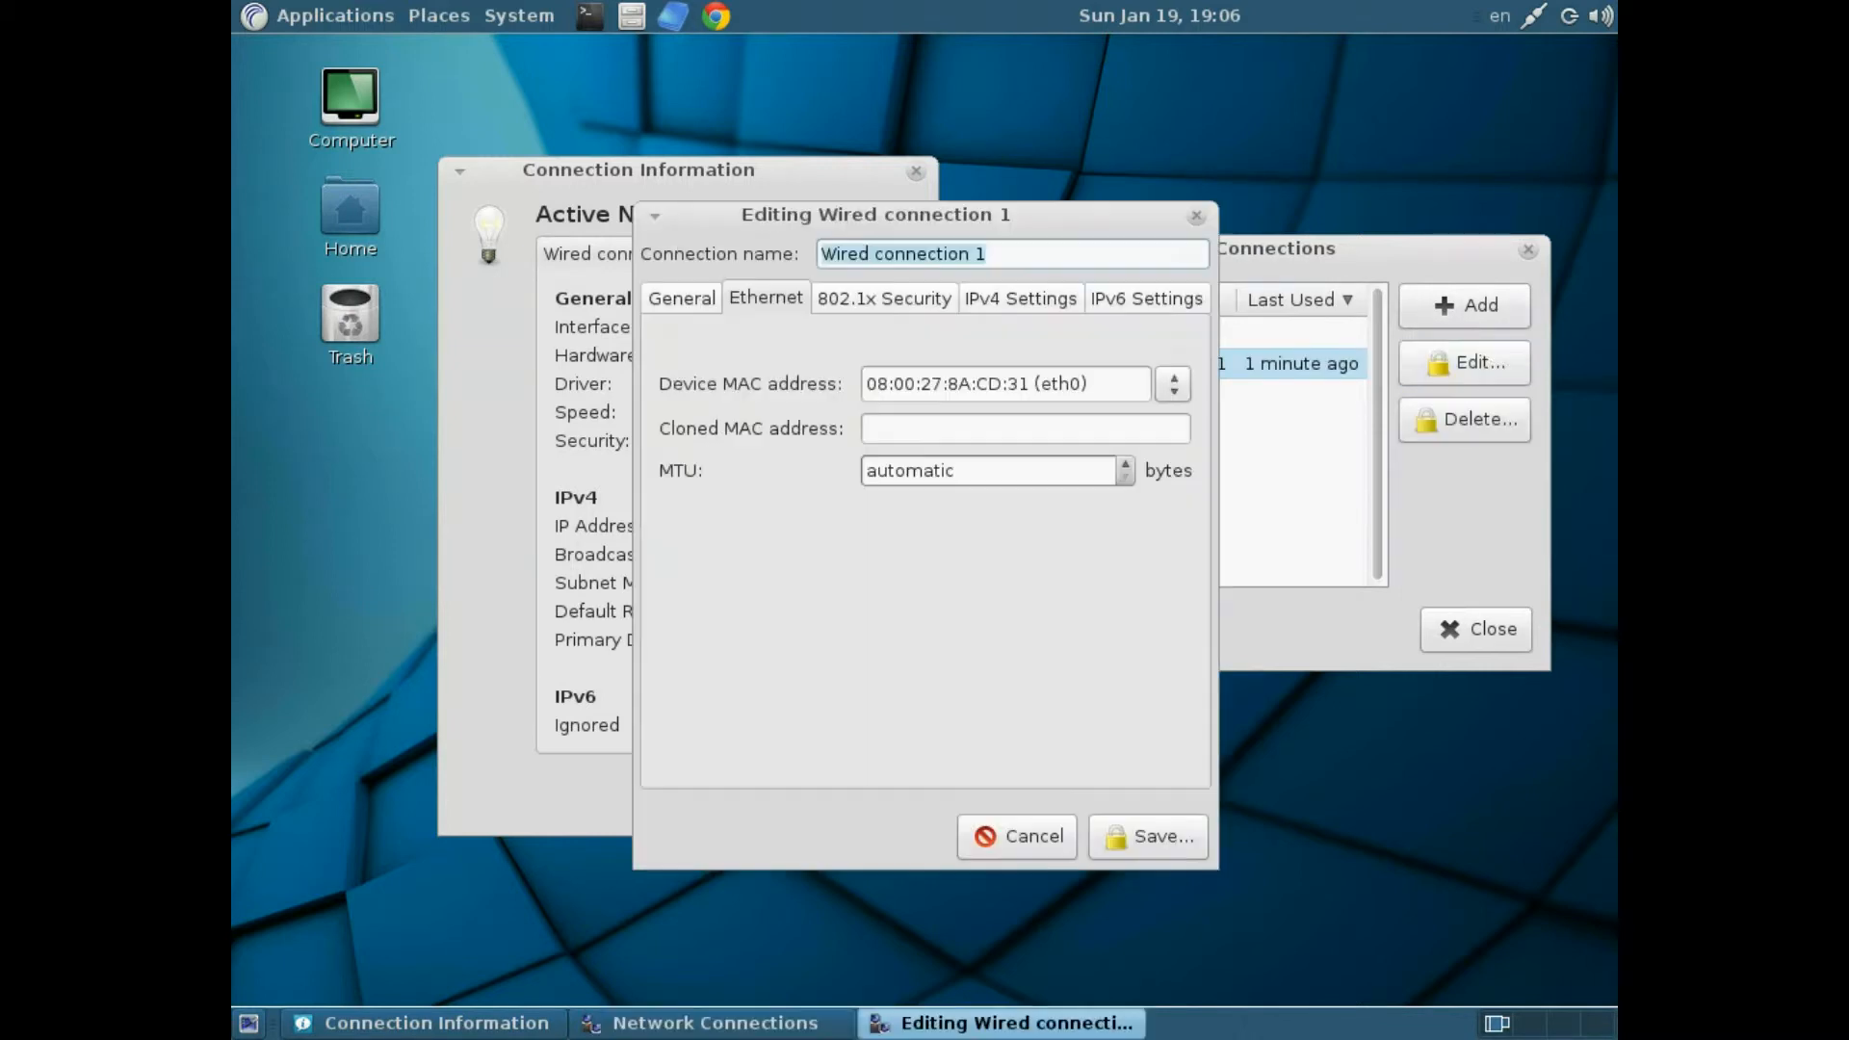
{"action": "left_click_drag", "start_coordinate": [888, 220], "coordinate": [1210, 240]}
- Set the IPv4 method of Wired connection 1 to Manual
{"action": "left_click", "coordinate": [1339, 319]}
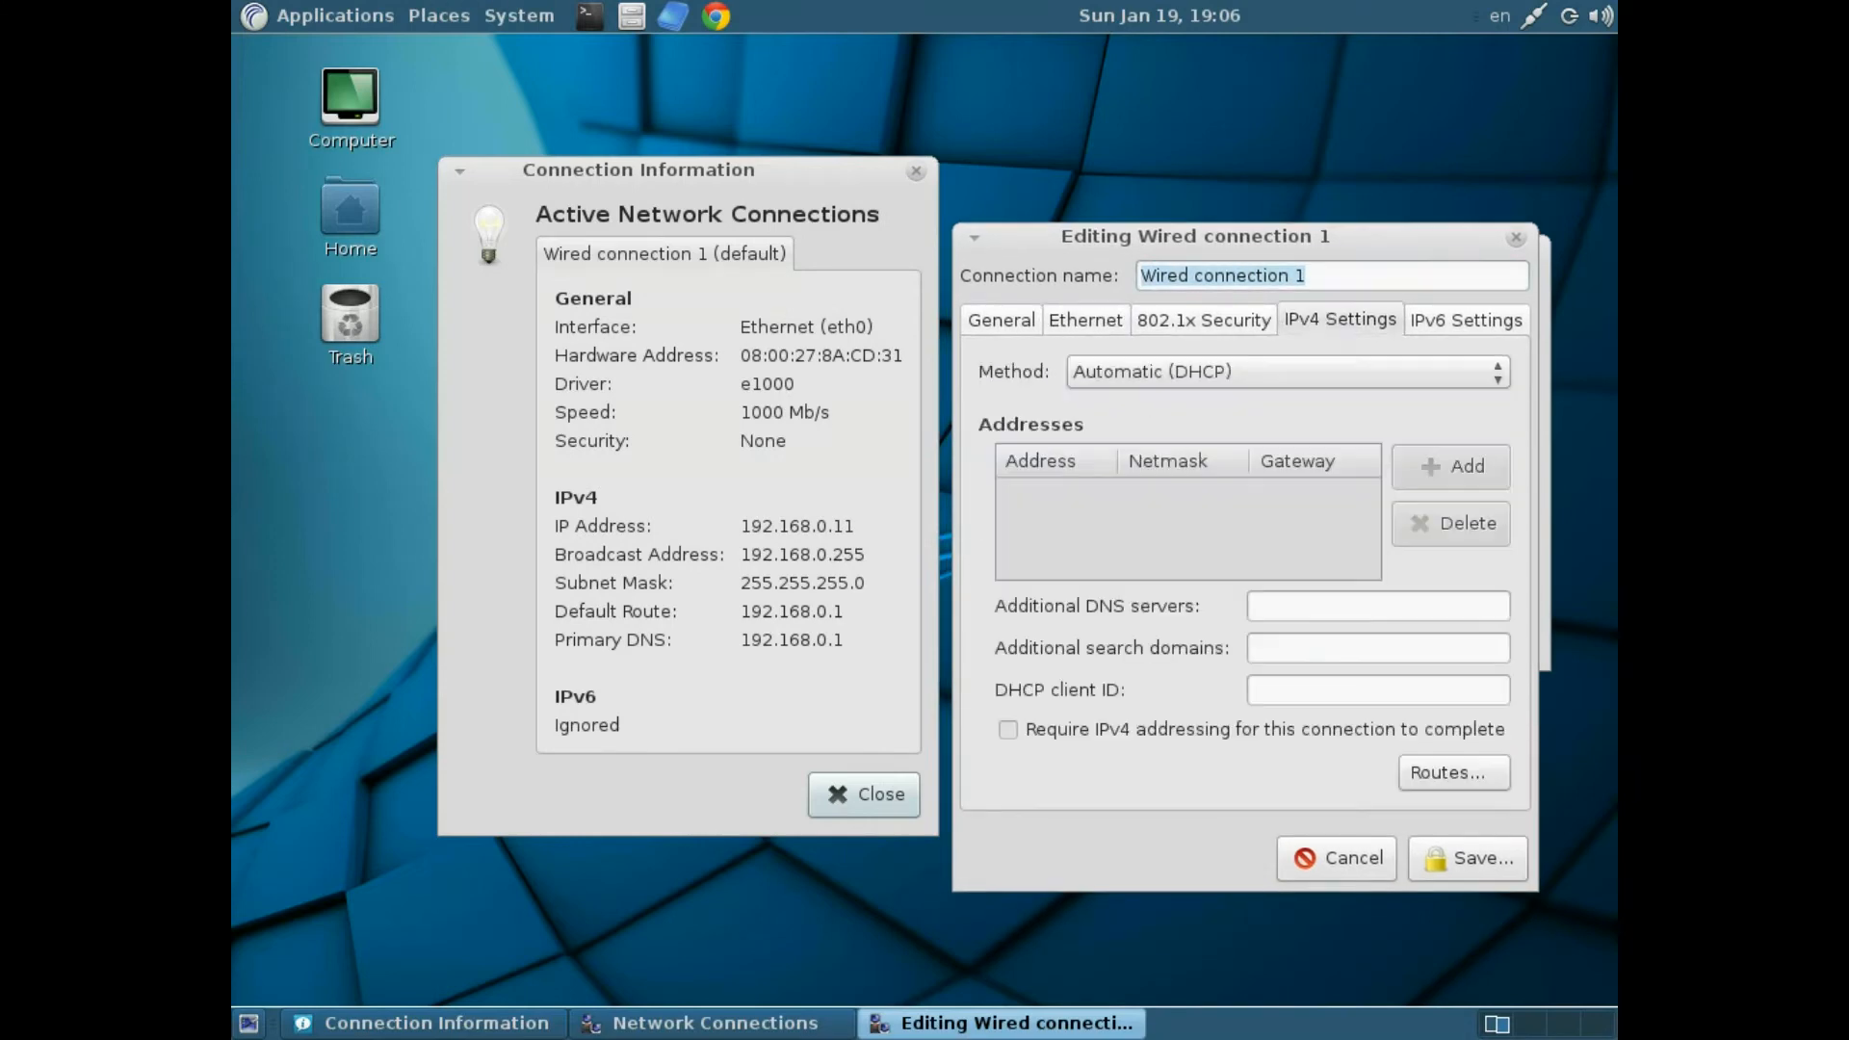
{"action": "left_click", "coordinate": [1334, 374]}
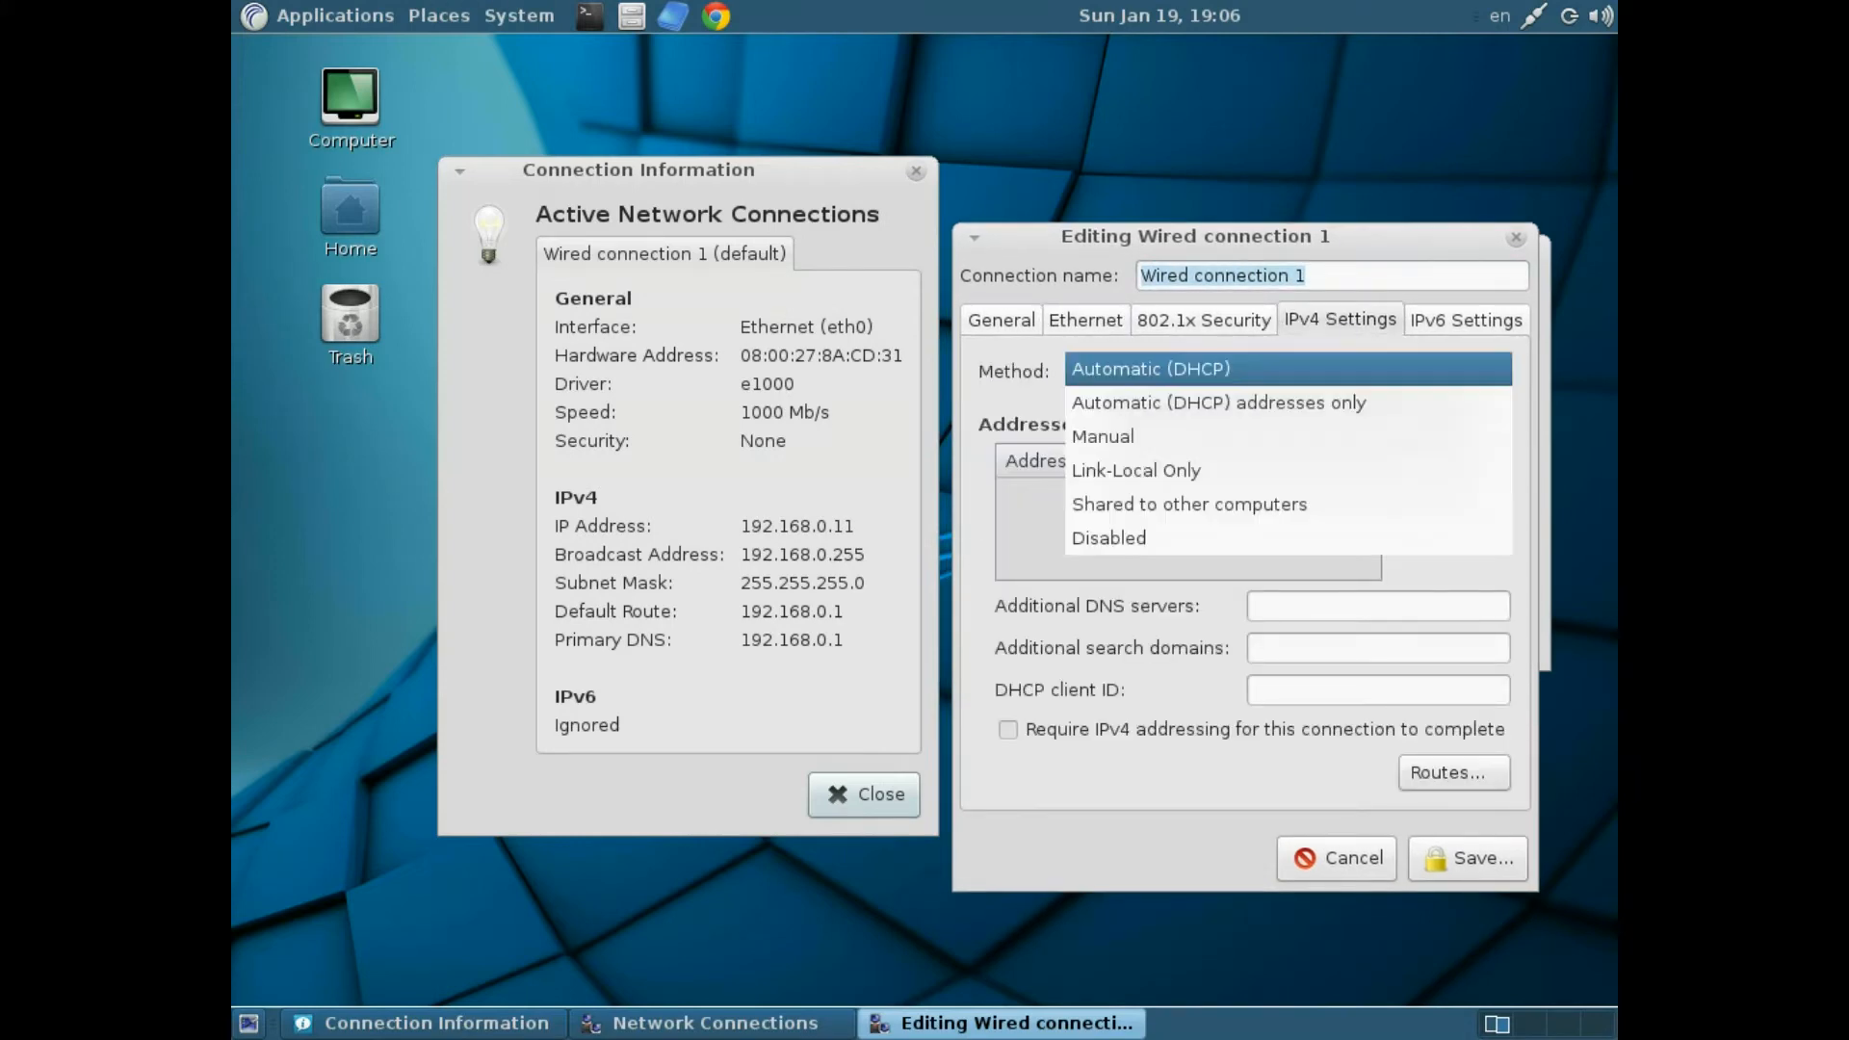
{"action": "left_click", "coordinate": [1224, 436]}
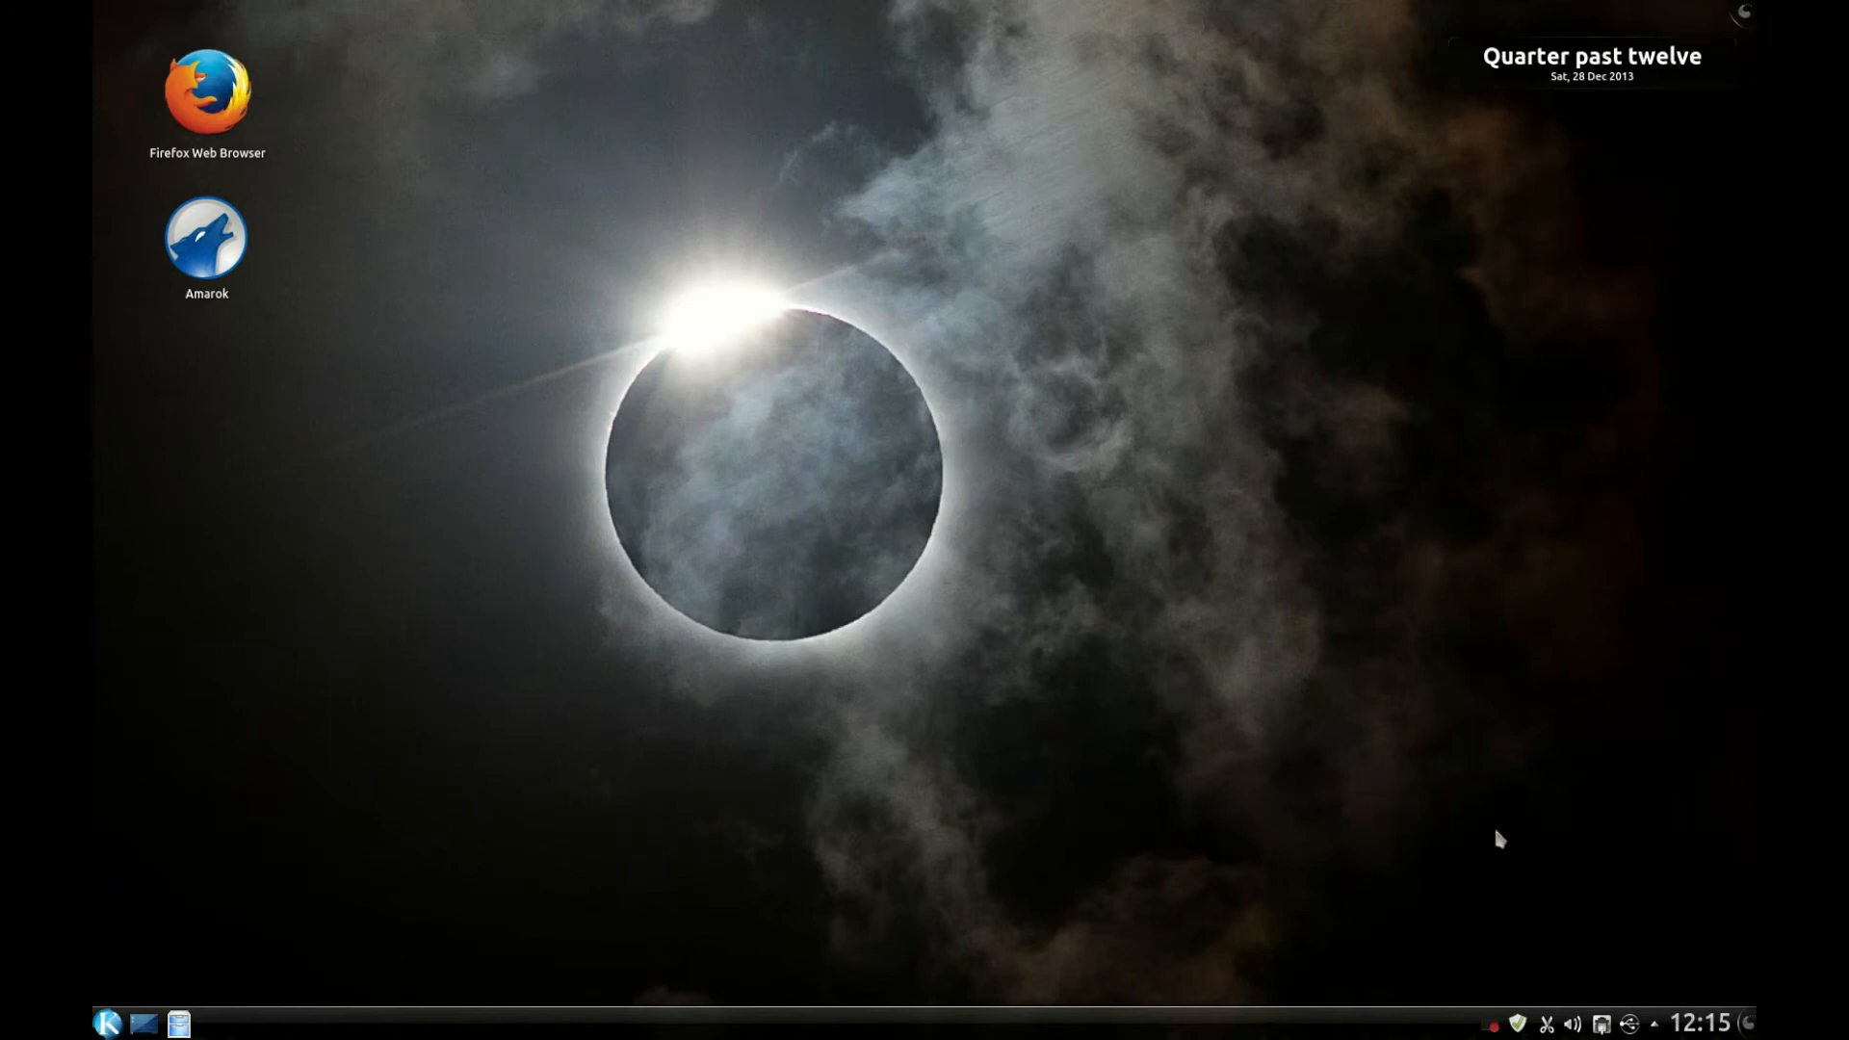
- On the eclipse-wallpaper KDE desktop, show the networking interface's details and check its IP address
{"action": "left_click", "coordinate": [1603, 1025]}
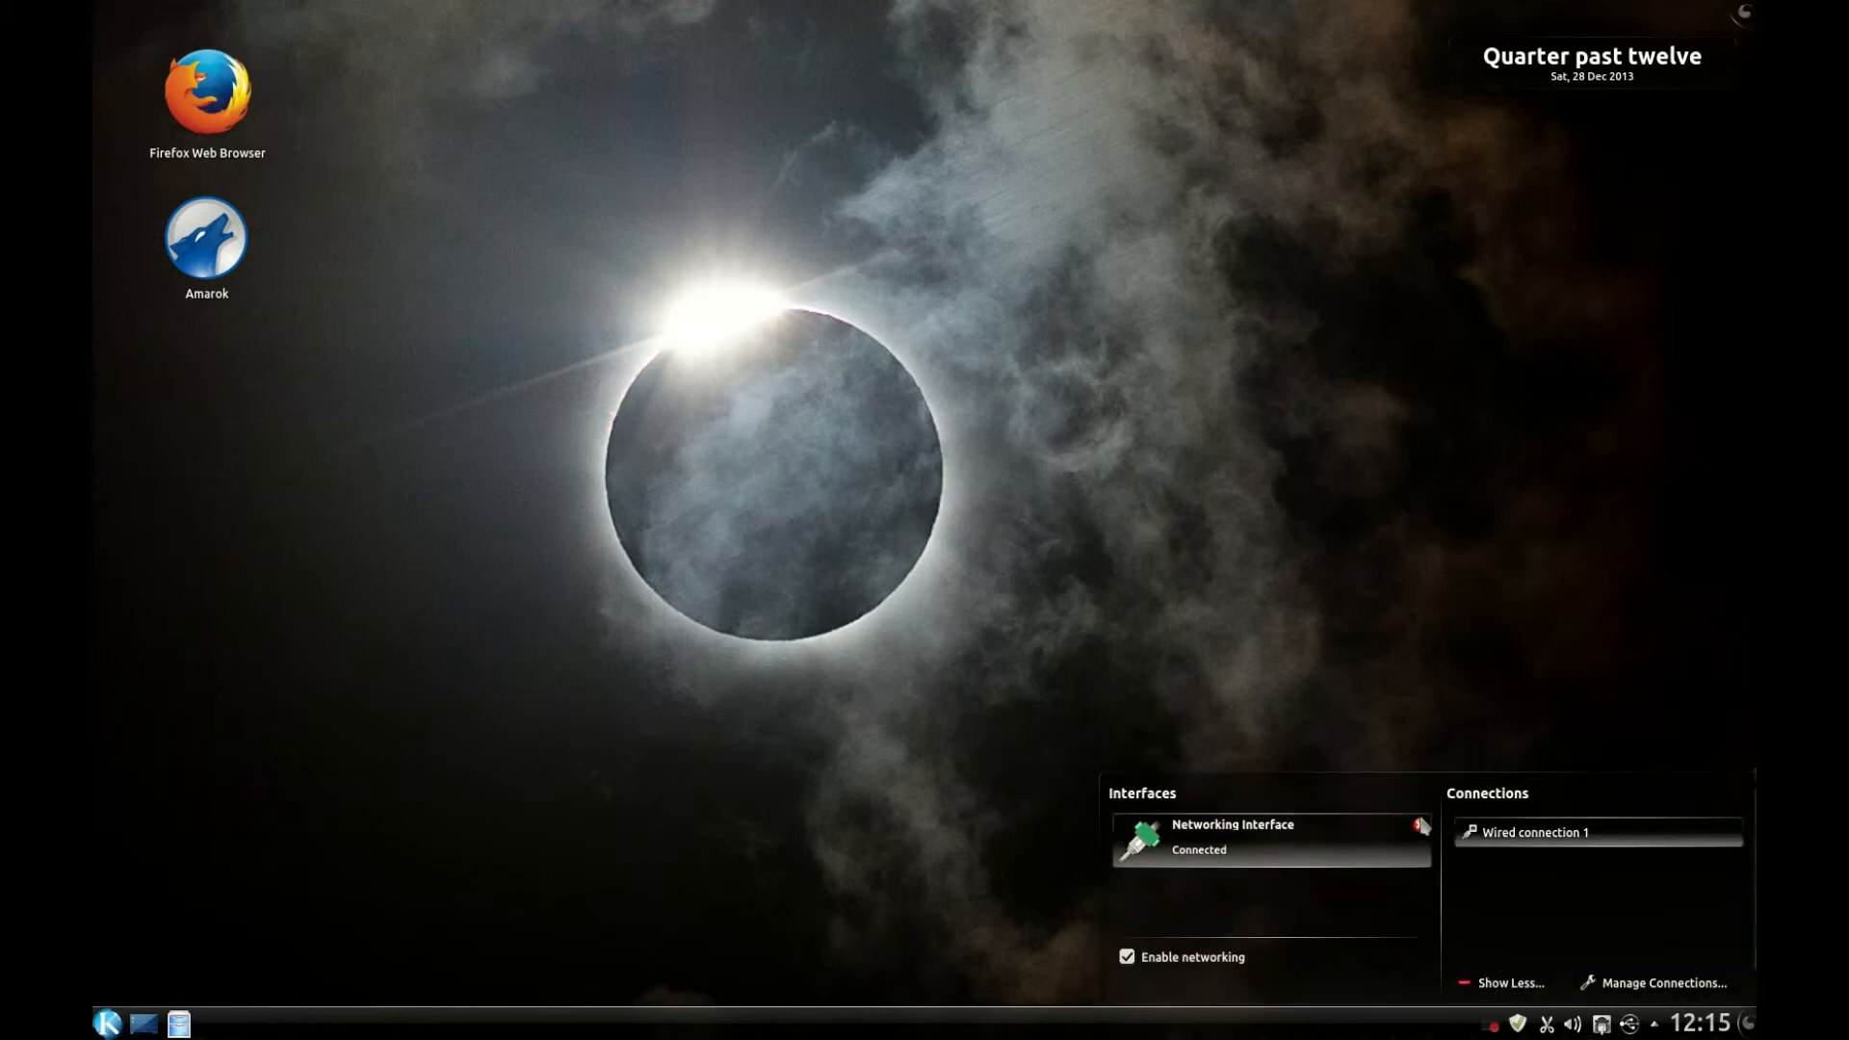
{"action": "left_click", "coordinate": [1342, 836]}
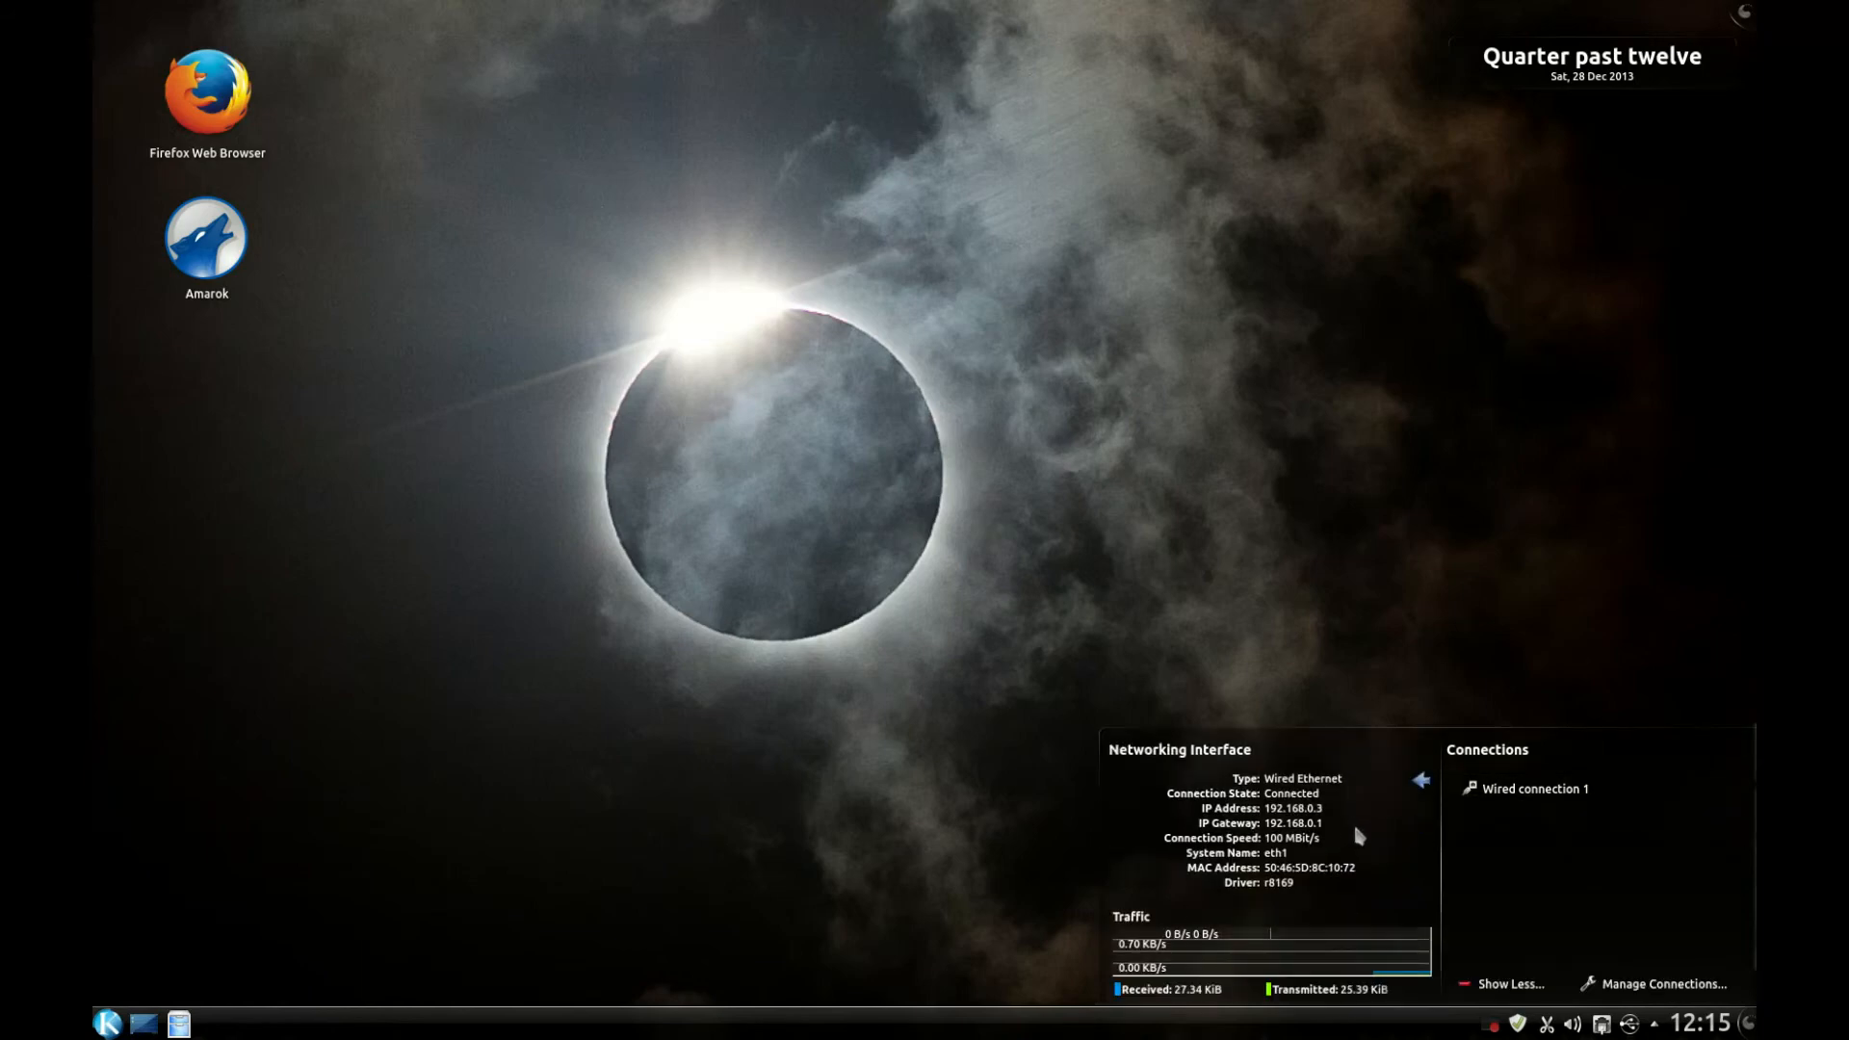
{"action": "left_click_drag", "start_coordinate": [1327, 807], "coordinate": [1202, 808]}
{"action": "left_click", "coordinate": [1388, 791]}
{"action": "left_click", "coordinate": [1421, 780]}
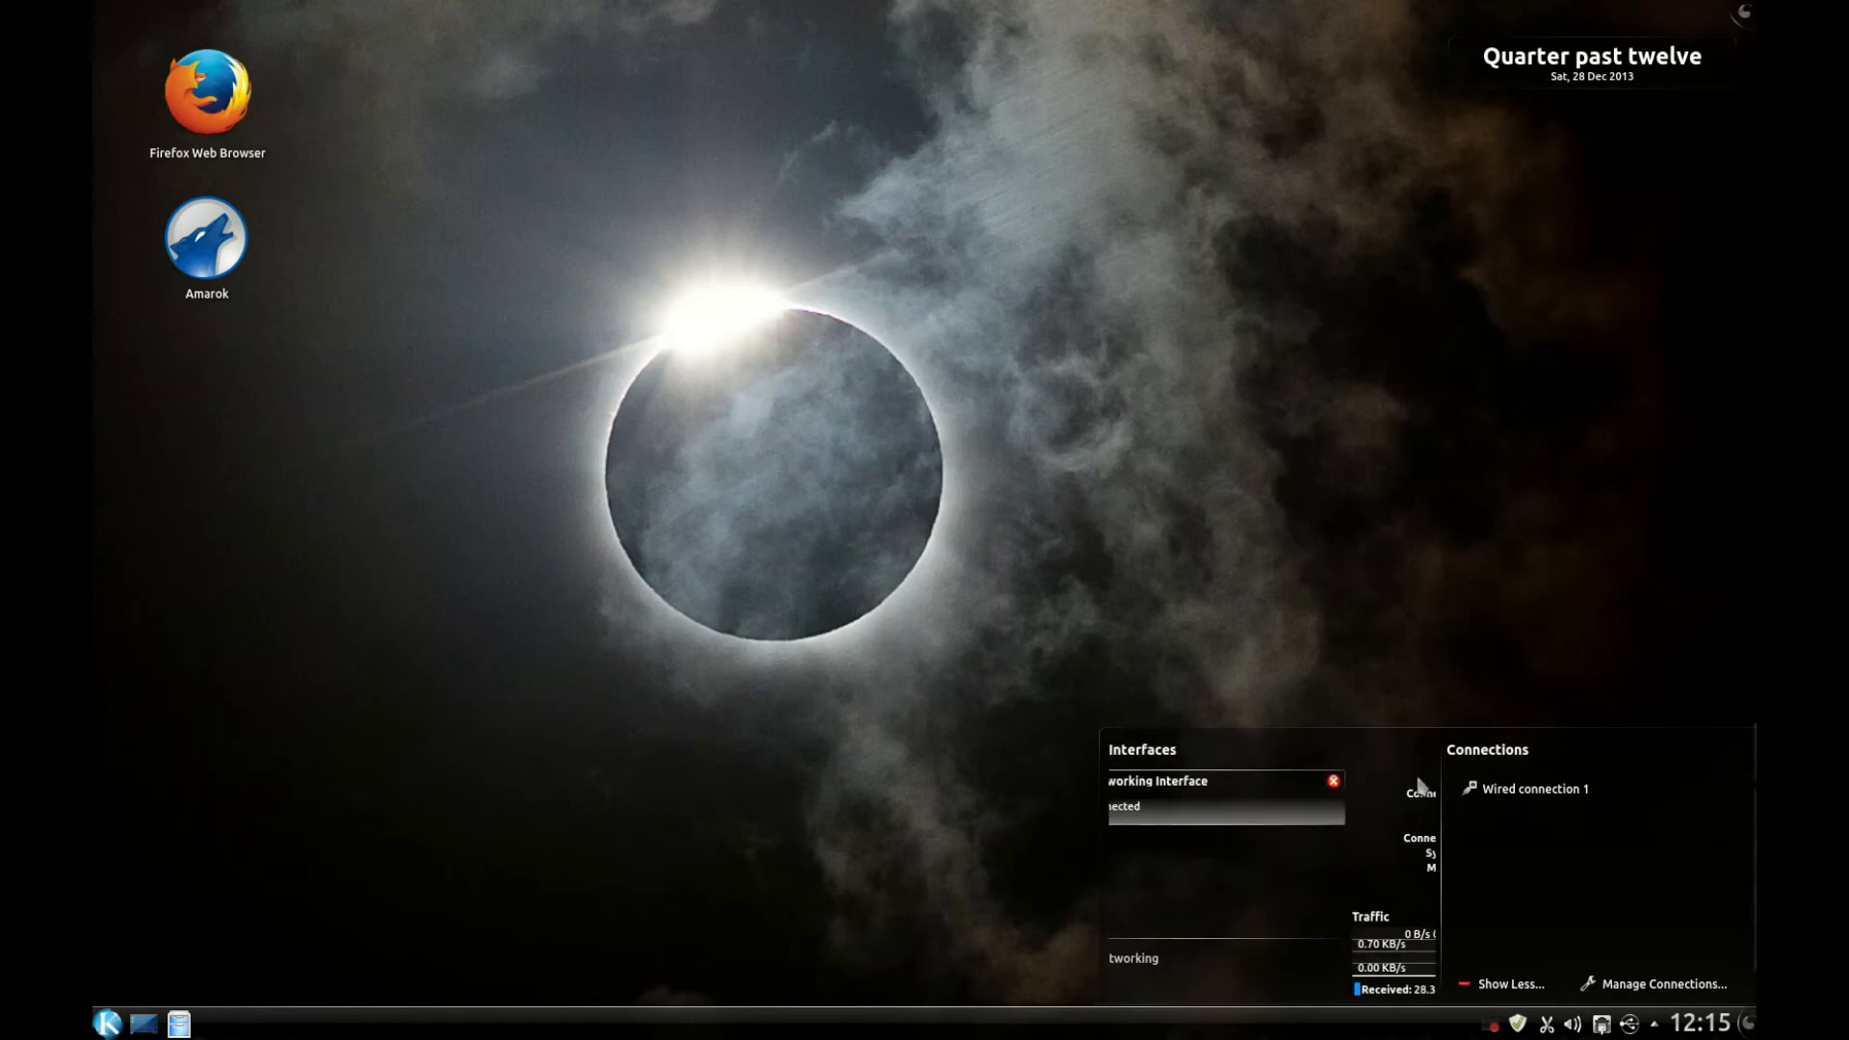
{"action": "left_click", "coordinate": [1311, 795]}
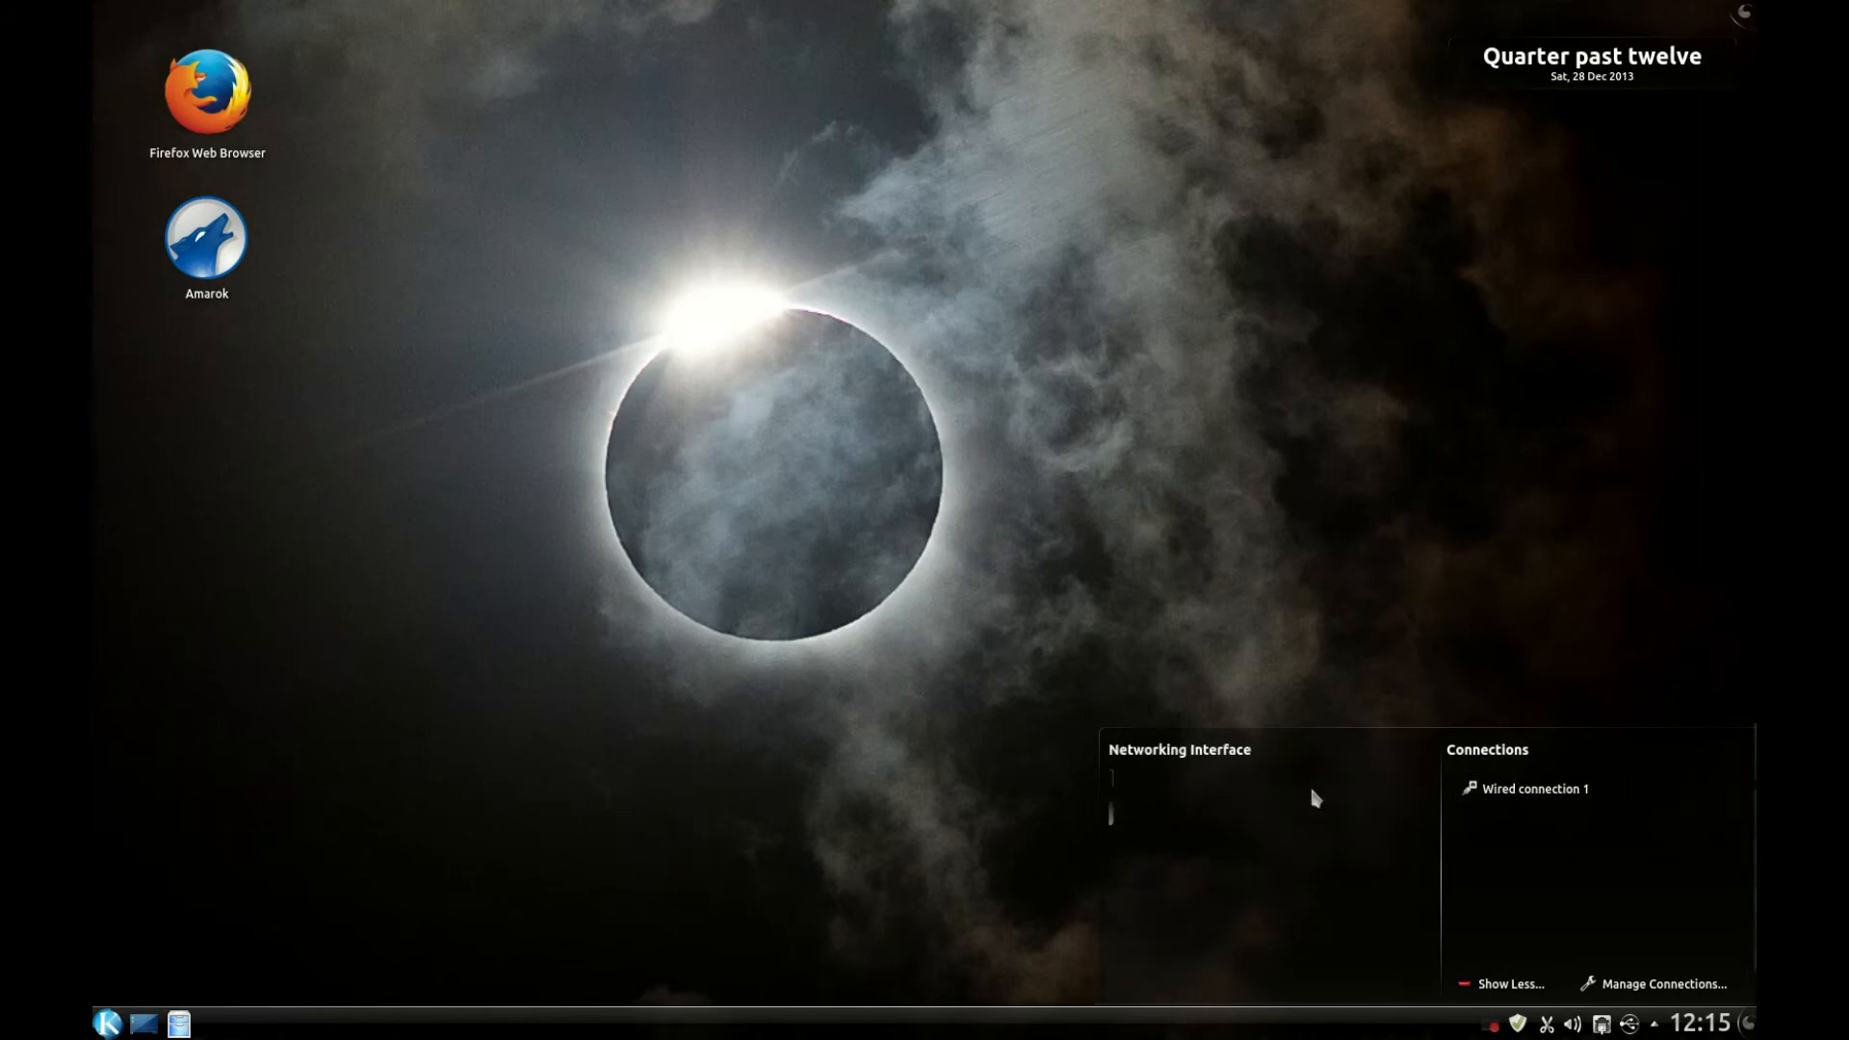
- Open the network management settings and show the list of wired connections
{"action": "left_click", "coordinate": [1550, 790]}
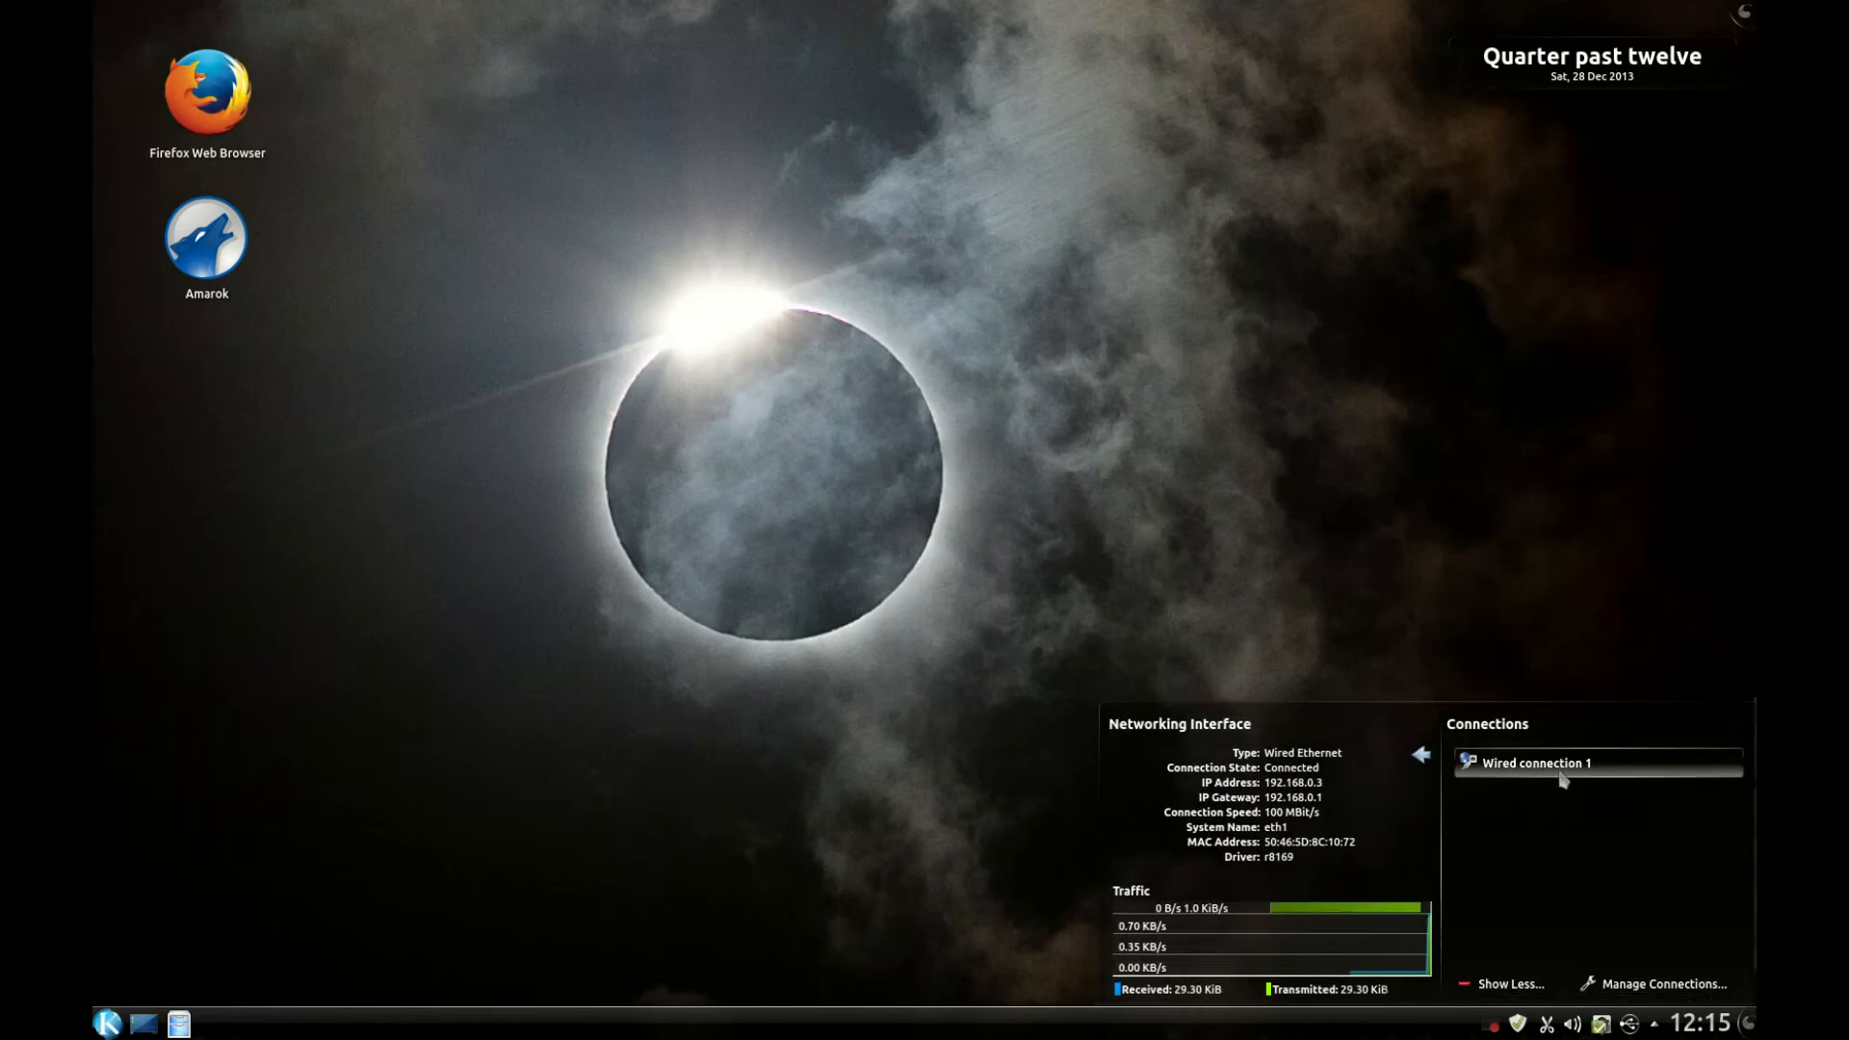
{"action": "right_click", "coordinate": [1562, 771]}
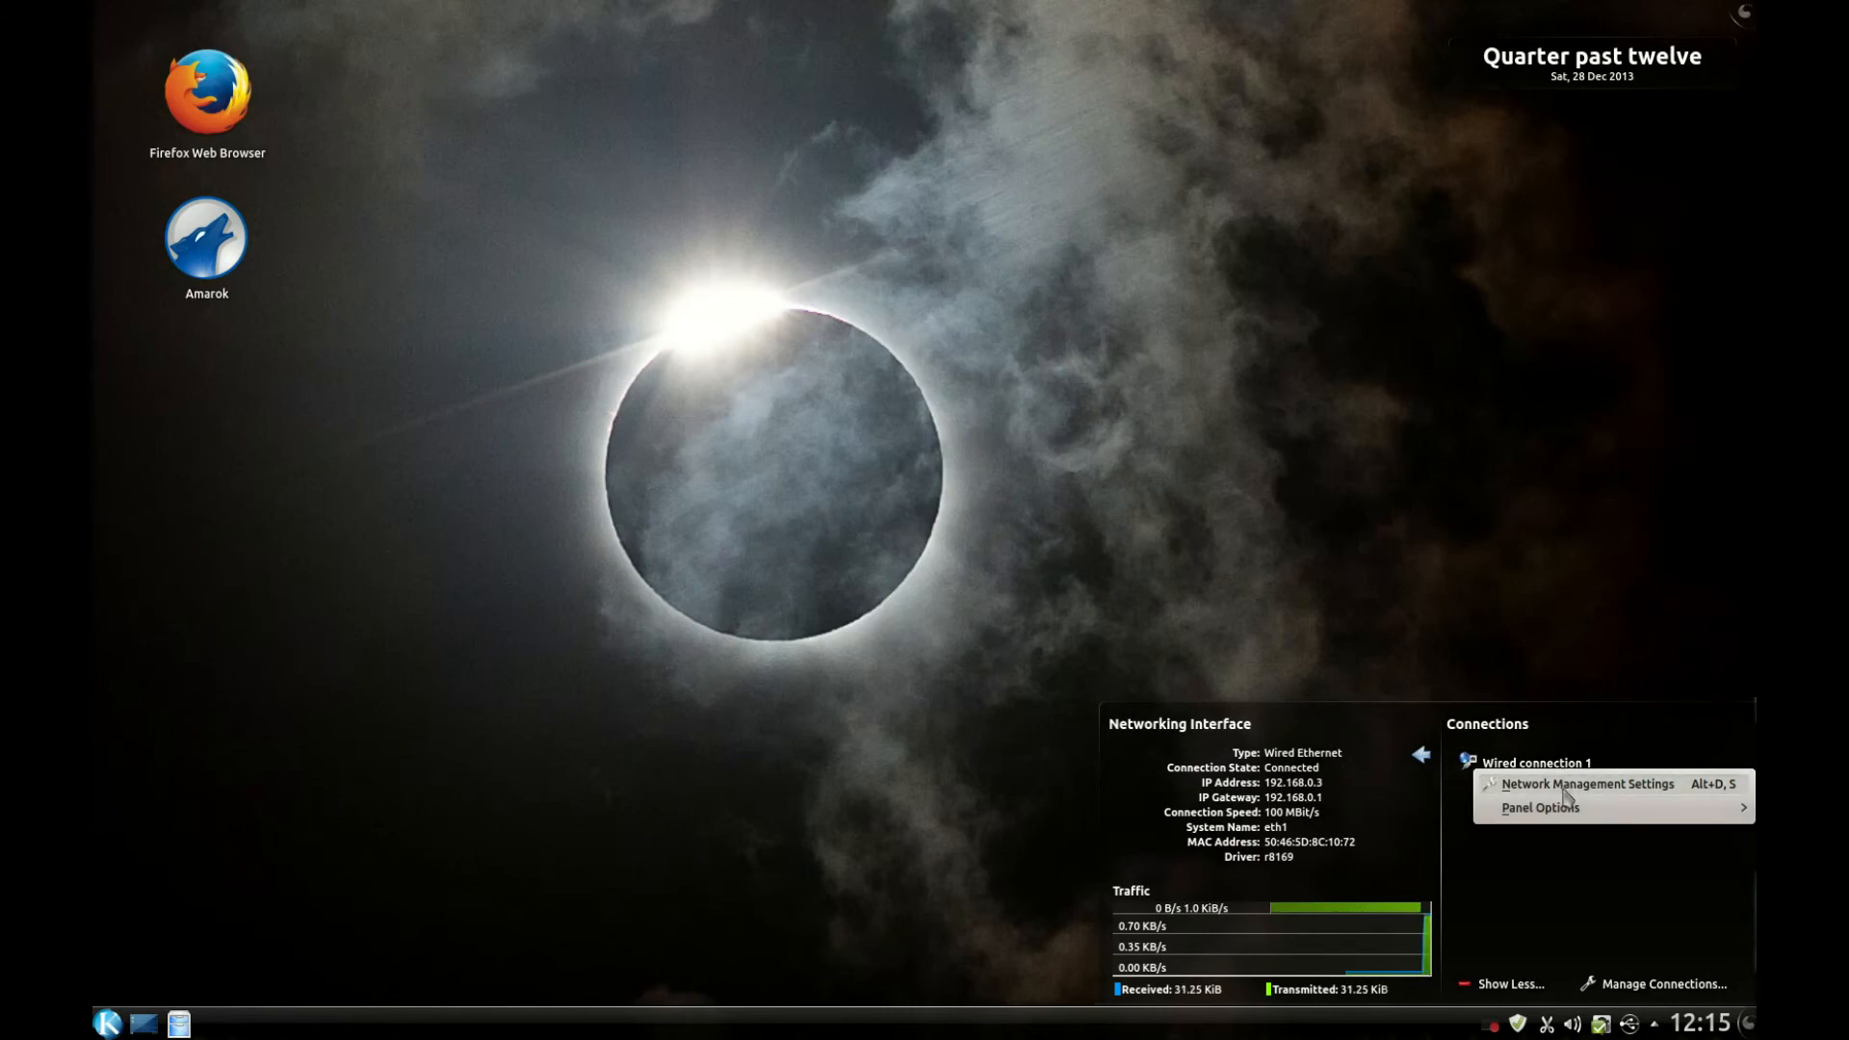
{"action": "left_click", "coordinate": [1564, 786]}
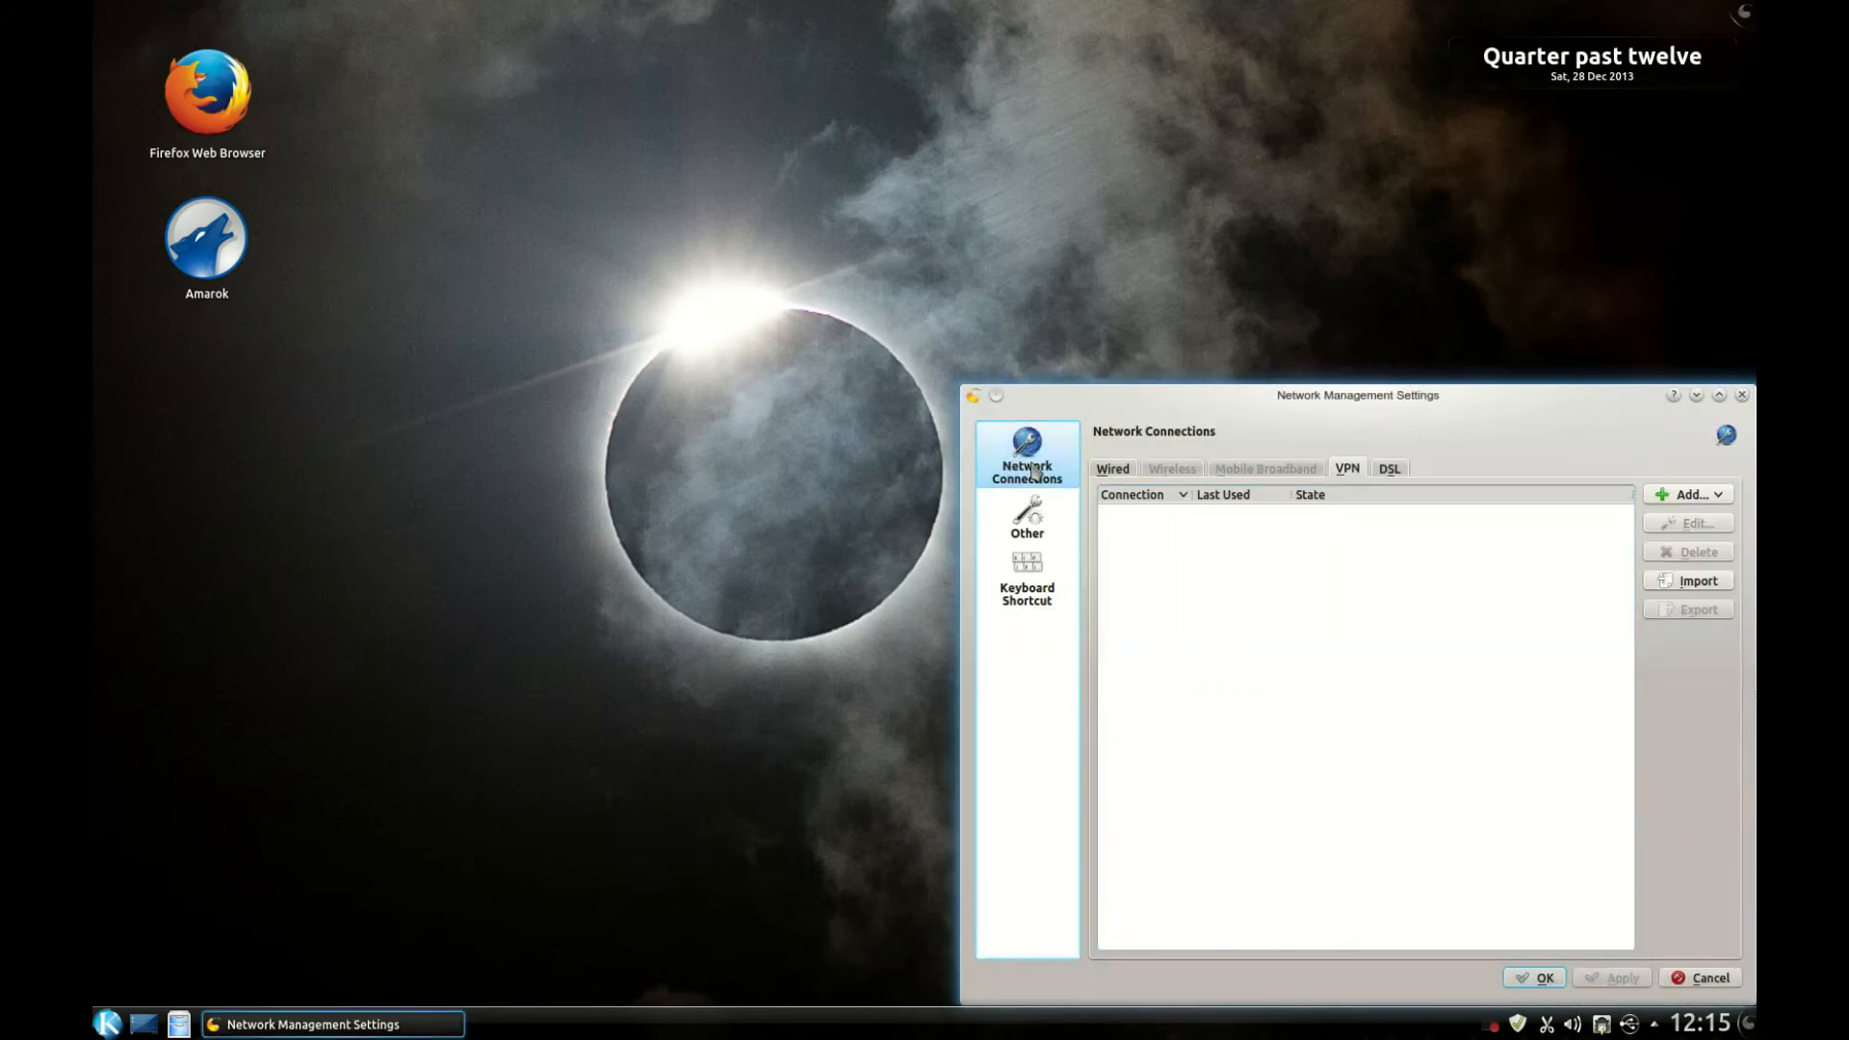
{"action": "left_click", "coordinate": [1115, 471]}
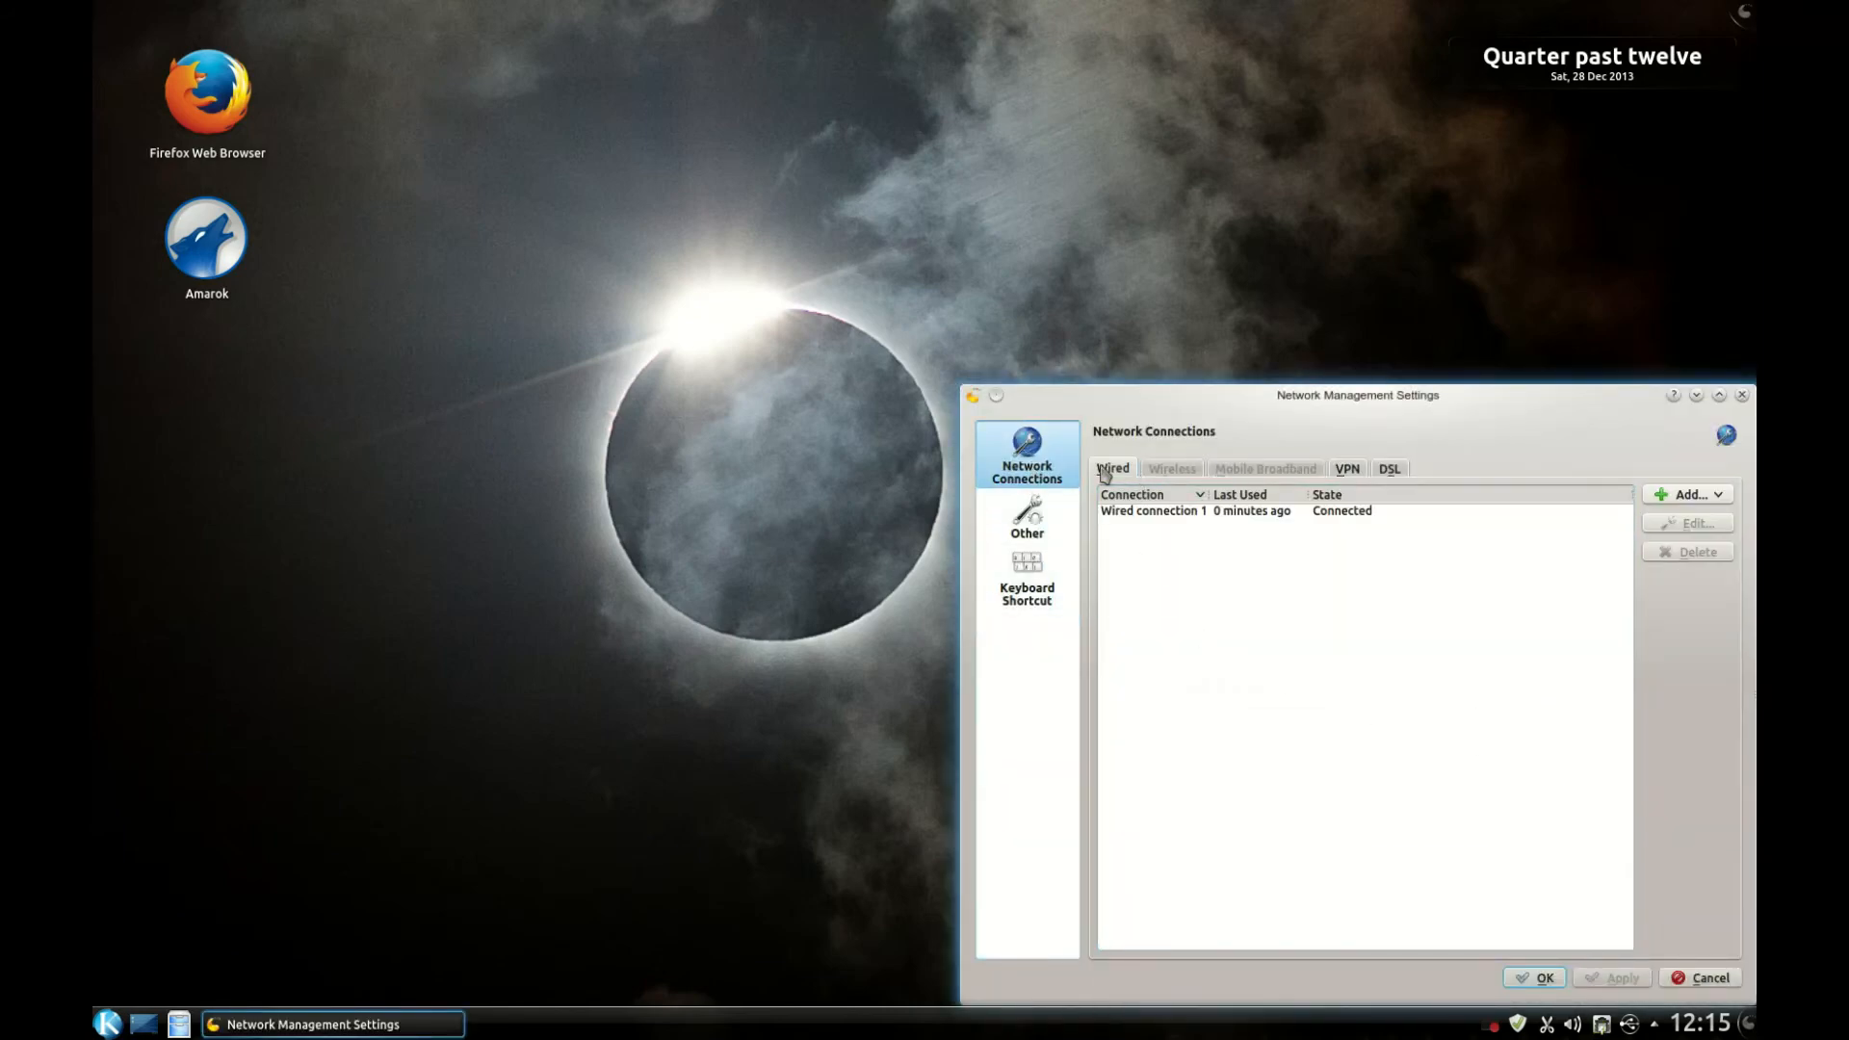
- Edit Wired connection 1 from the wired list and set its IPv4 address method to Manual
{"action": "left_click", "coordinate": [1183, 518]}
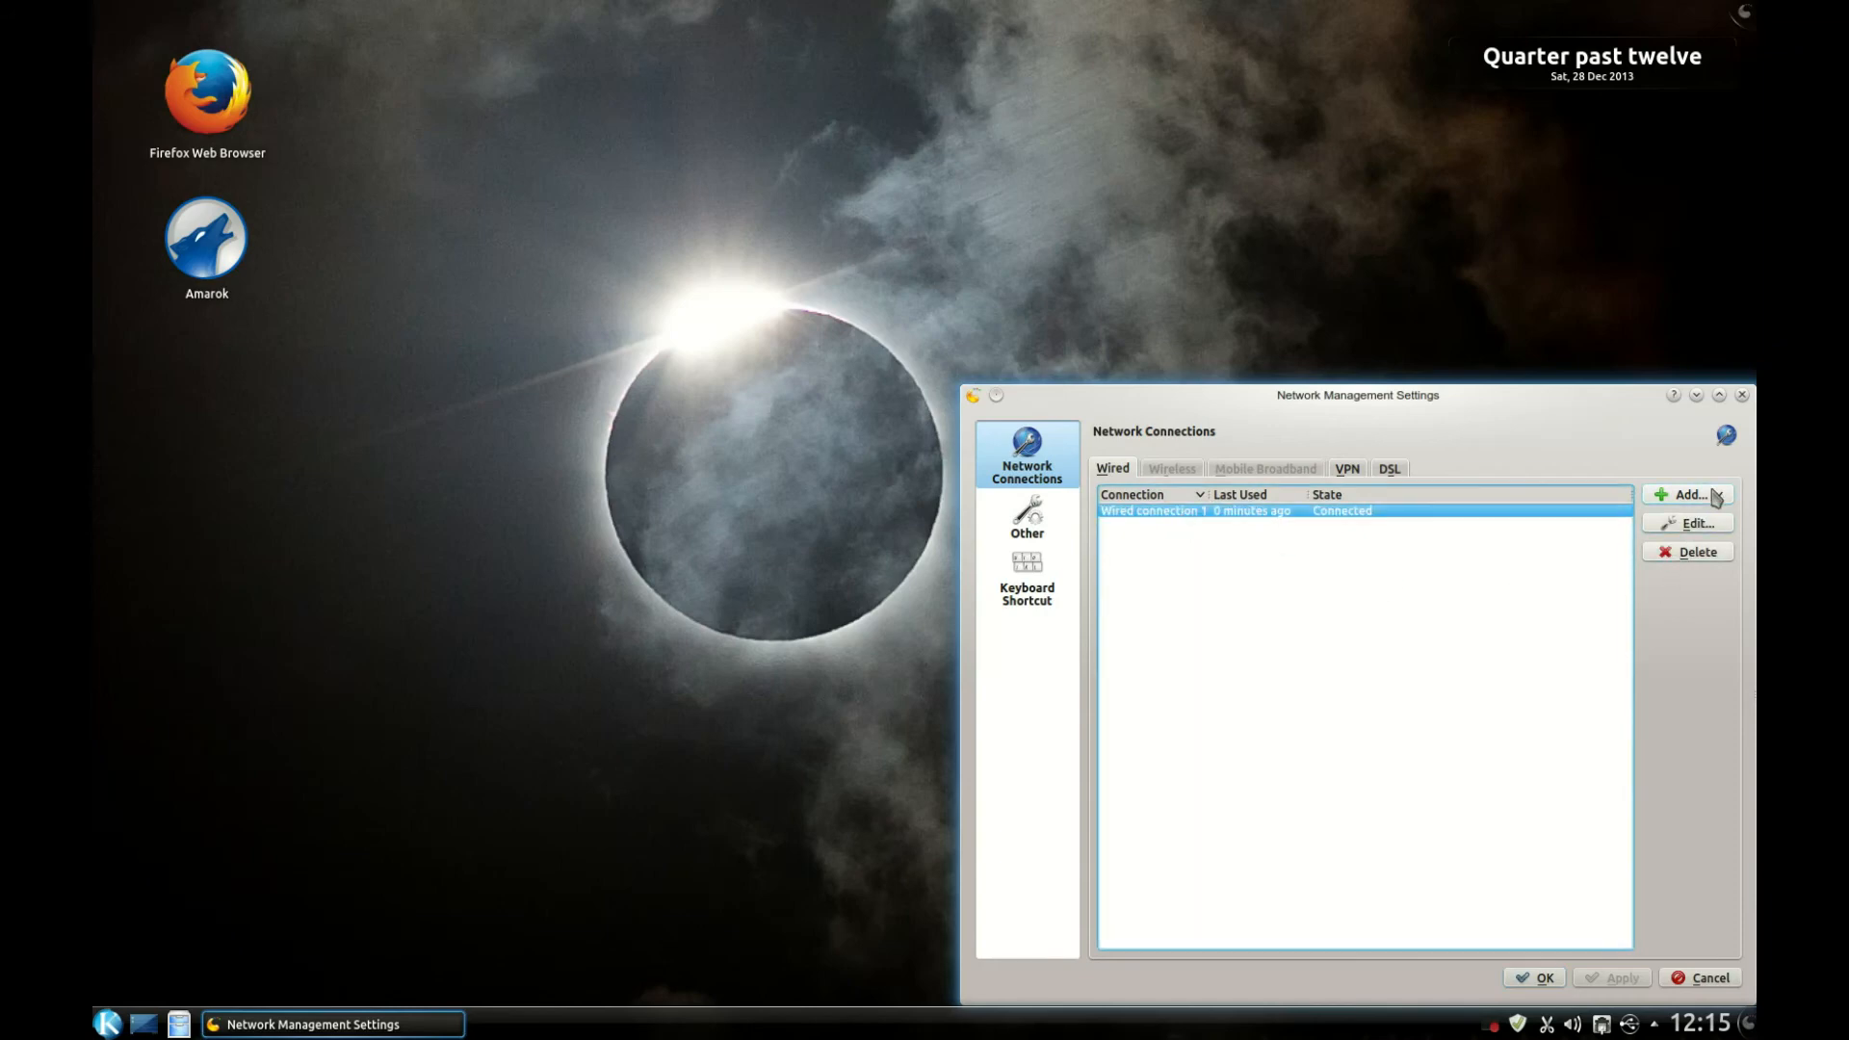
{"action": "left_click", "coordinate": [1688, 525]}
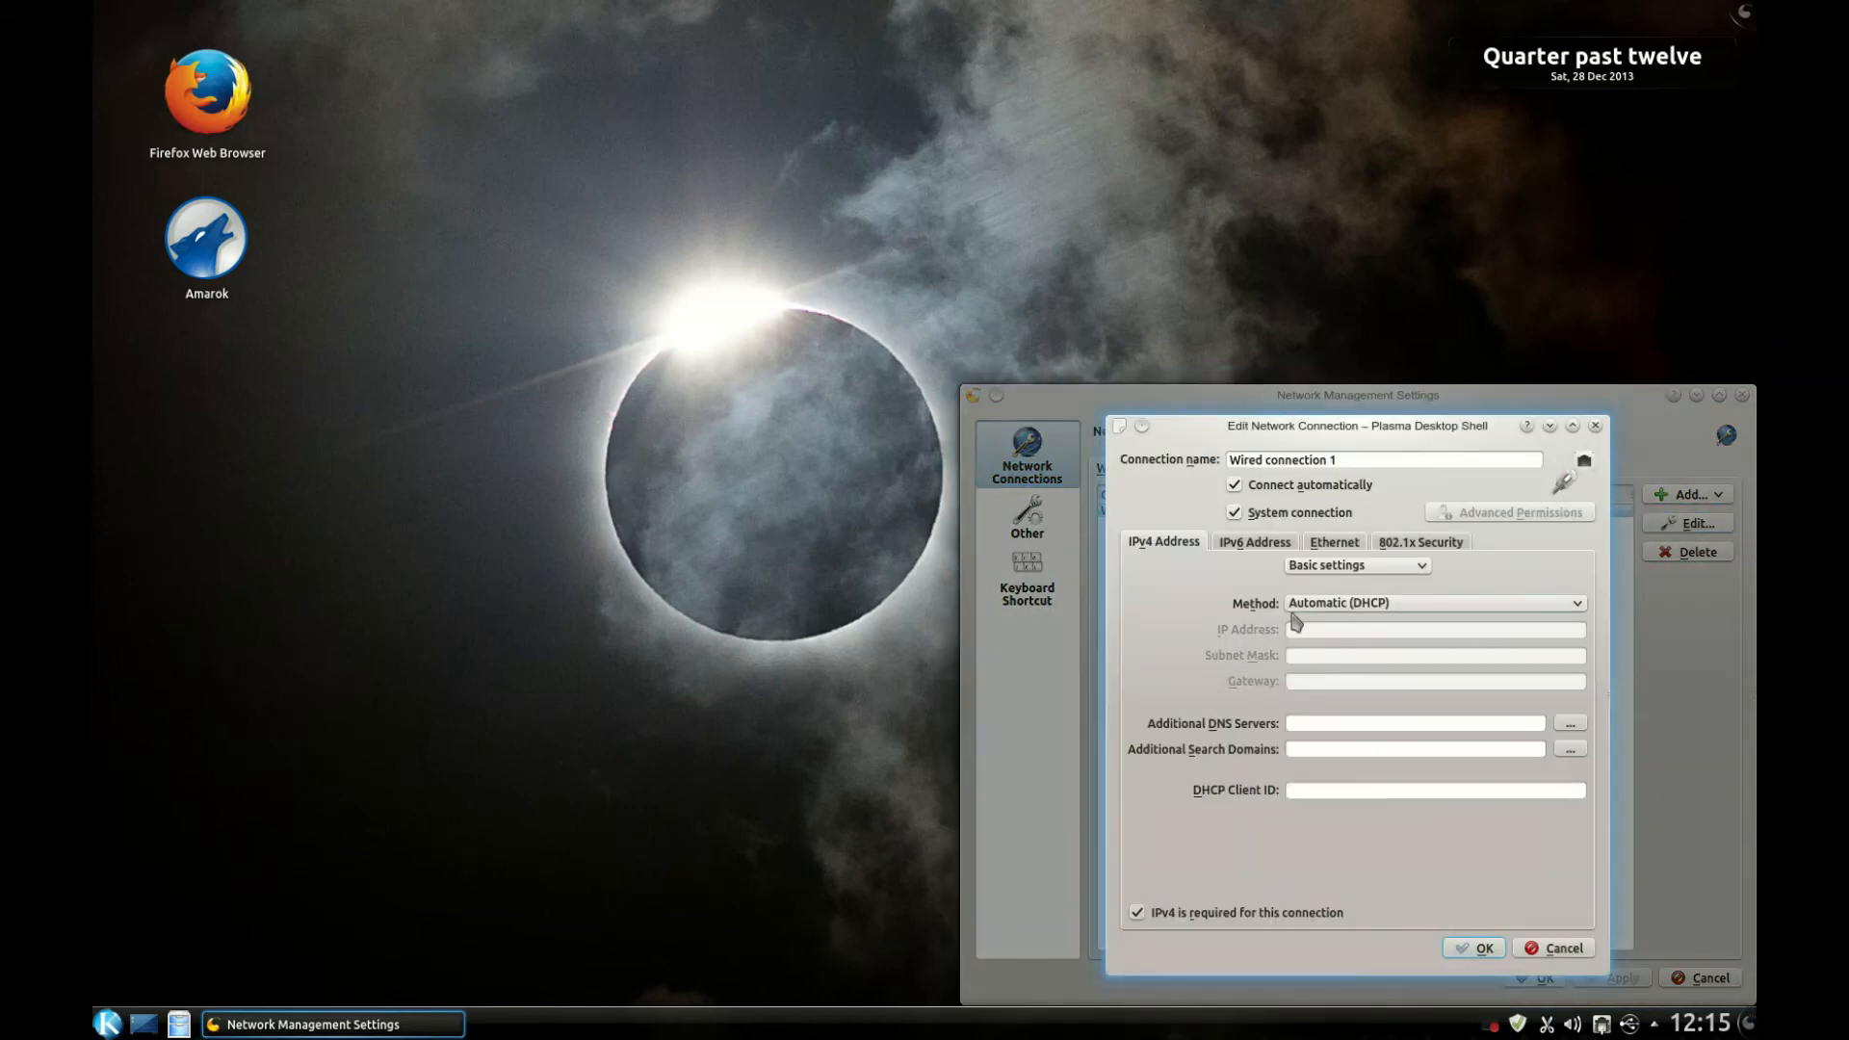
{"action": "left_click", "coordinate": [1576, 604]}
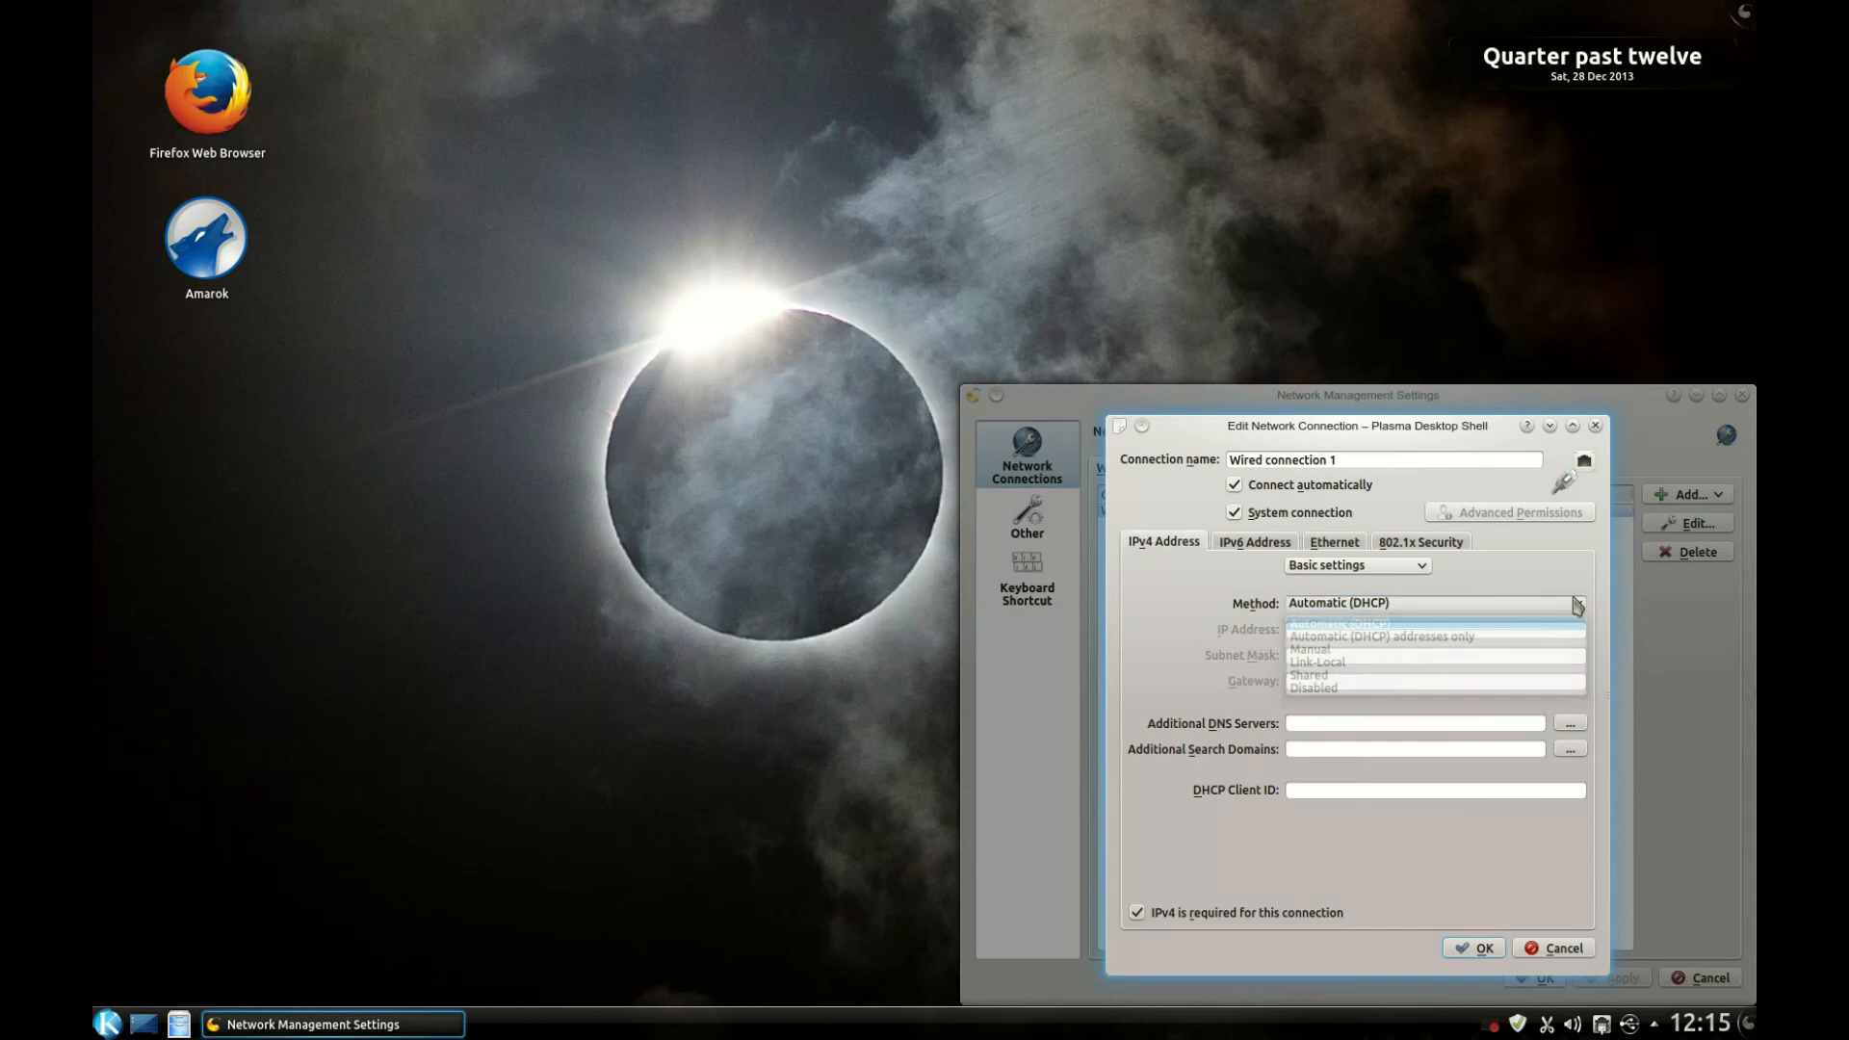
{"action": "left_click", "coordinate": [1358, 650]}
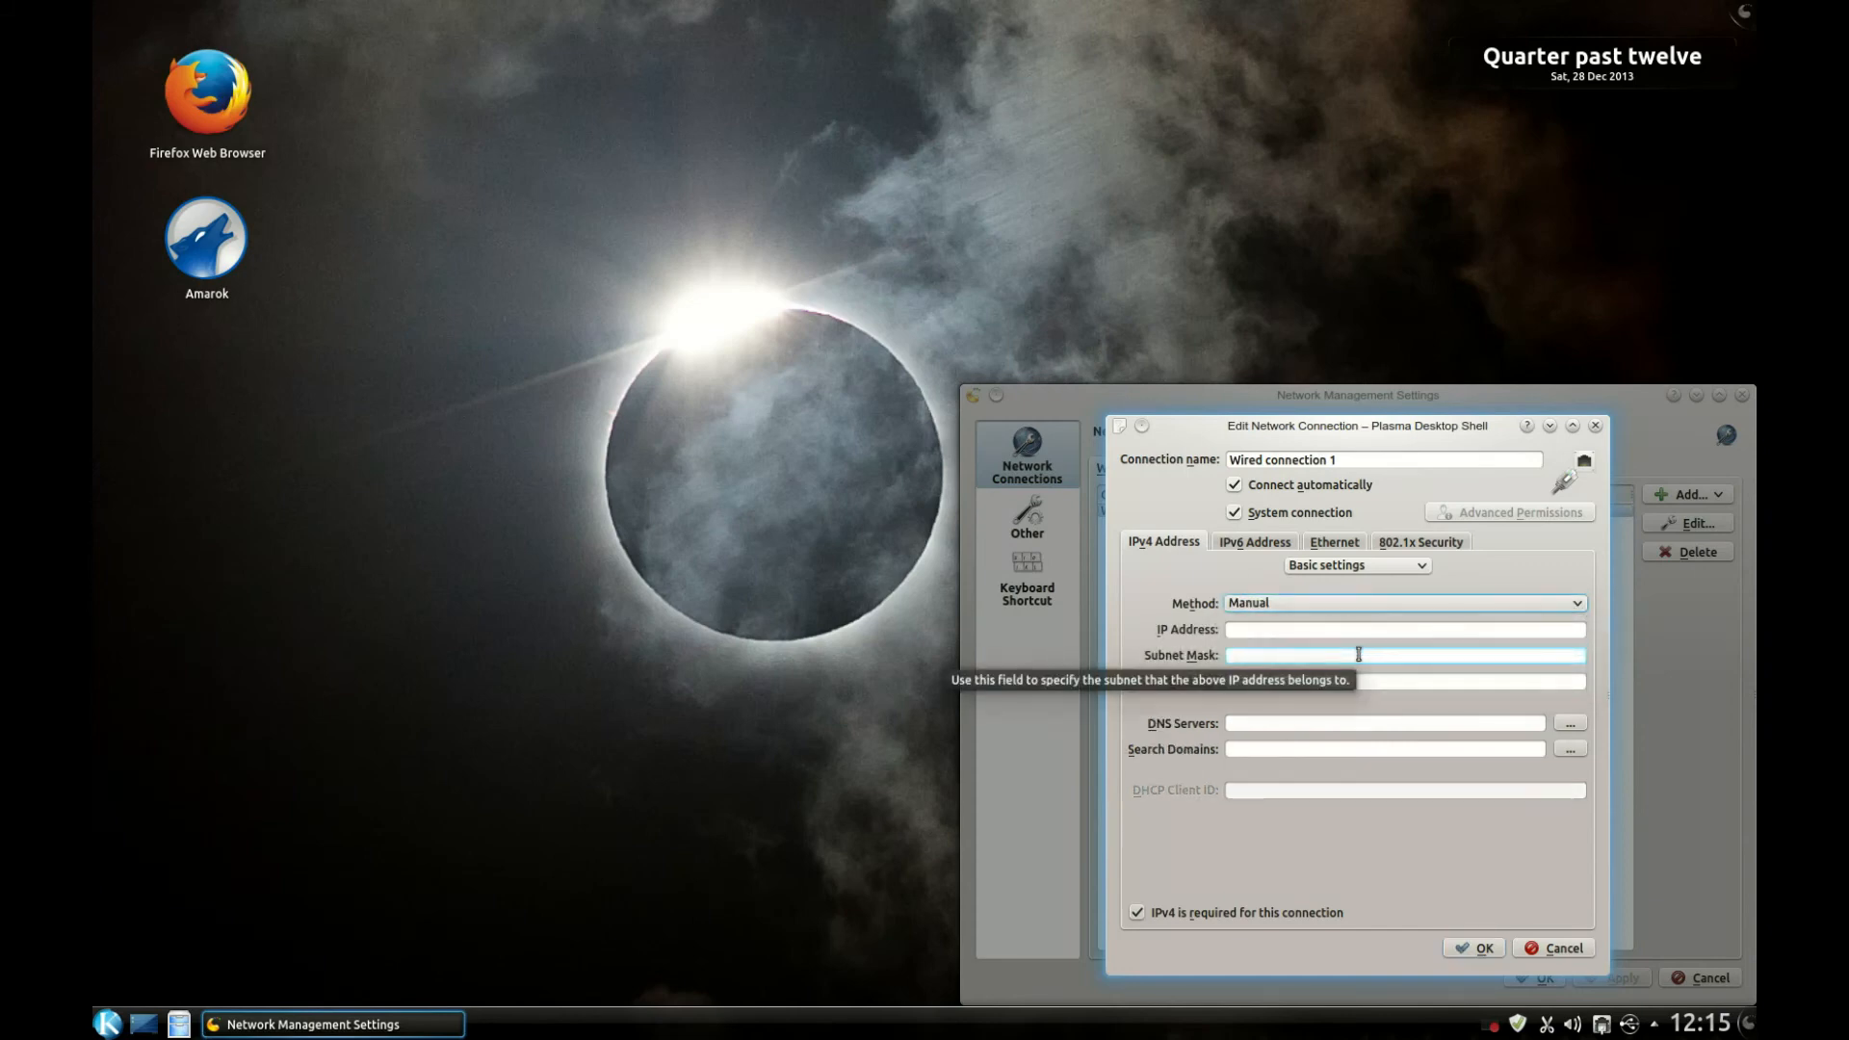